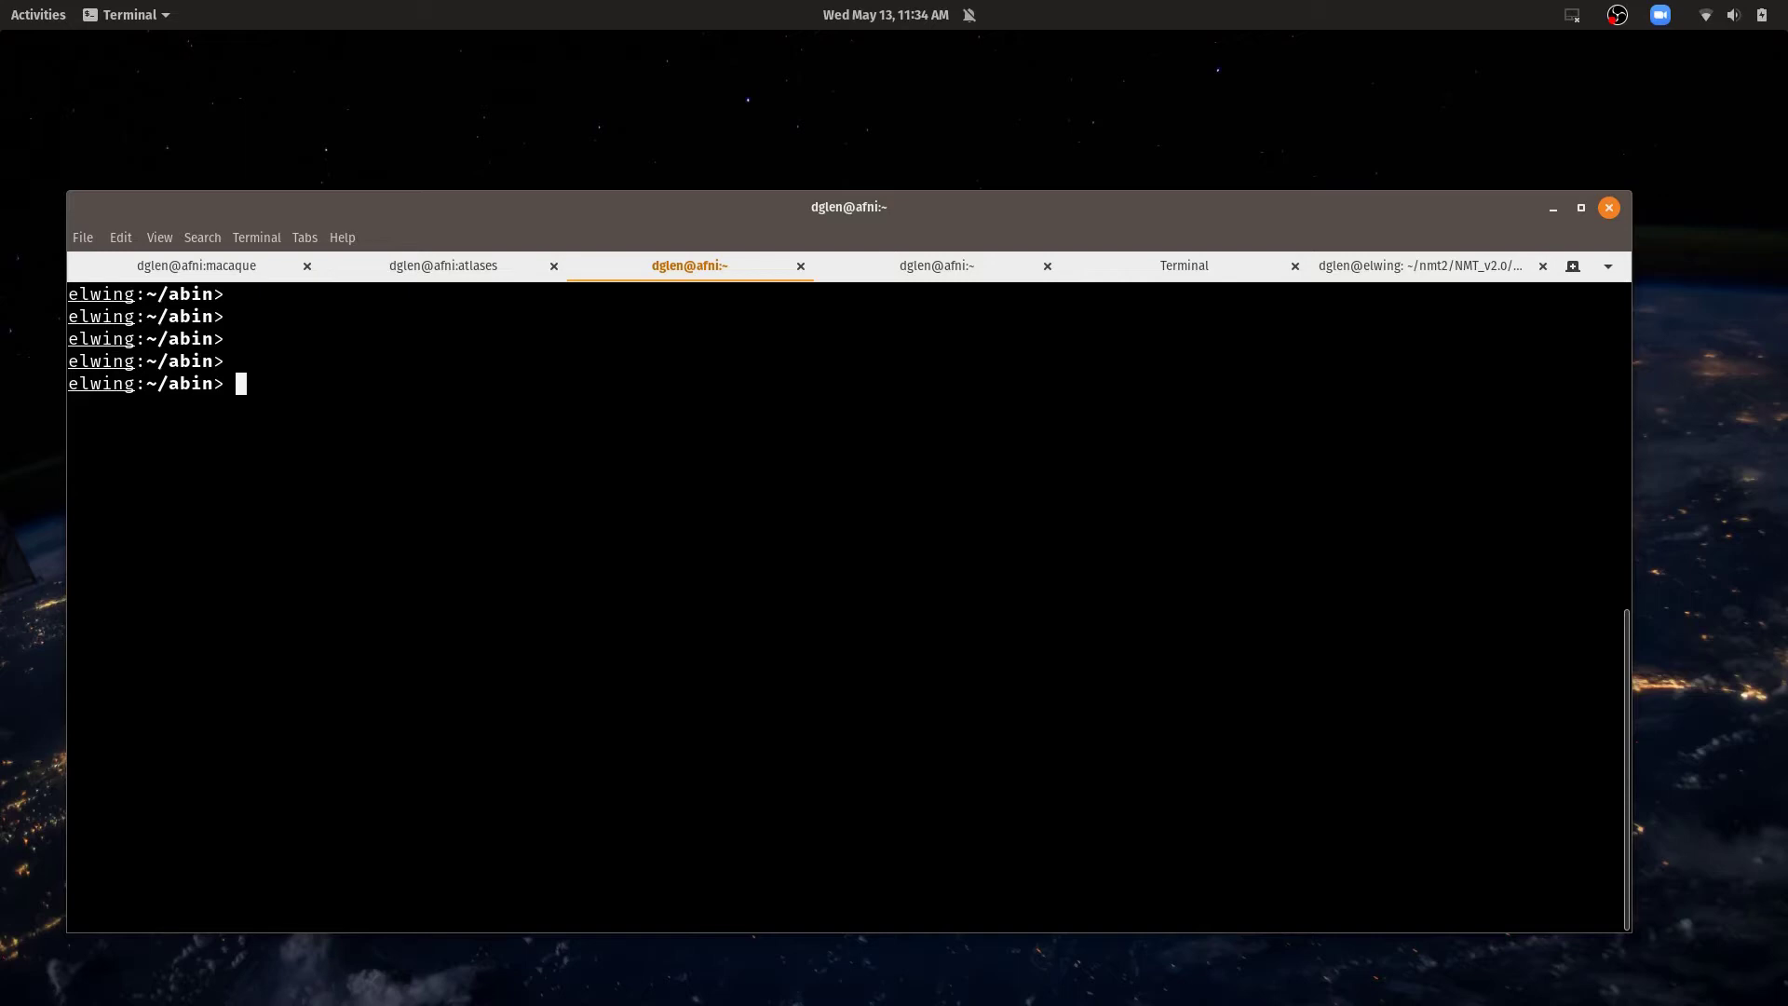
Run ls *.HEAD *.nii.gz in ~/abin to list the atlas and template datasets
{"action": "type", "text": "ls *.HEAD"}
{"action": "key", "text": "shift"}
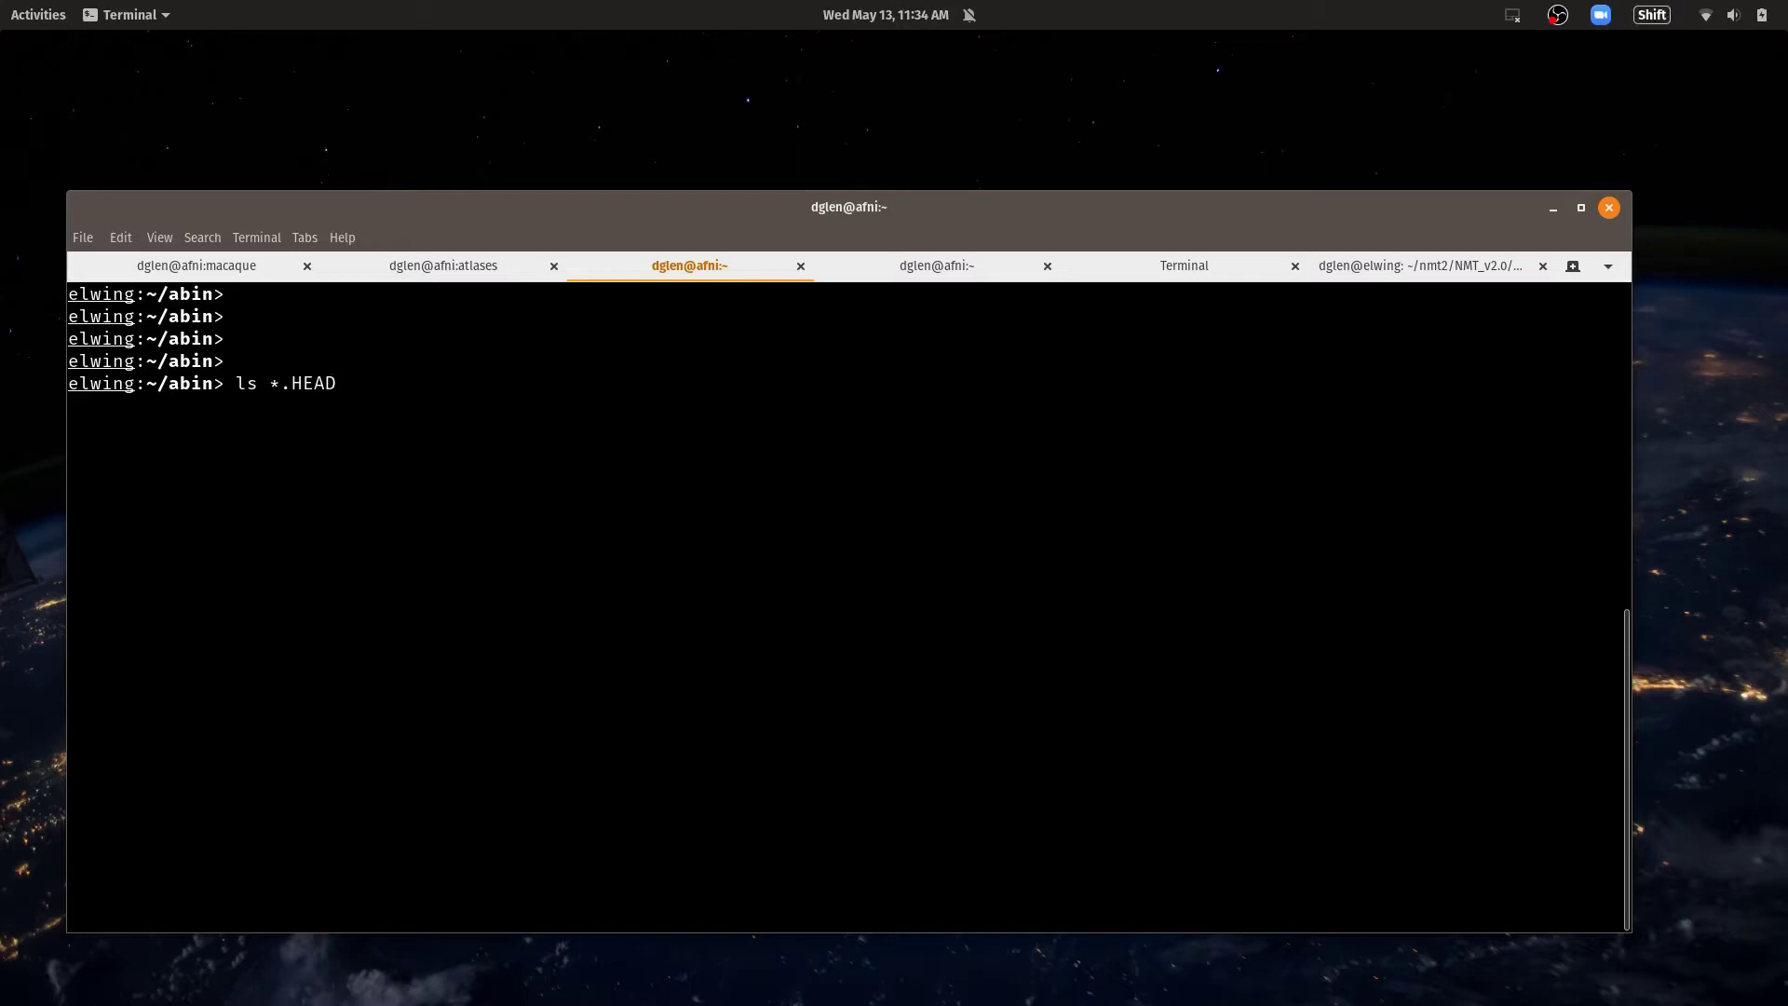
{"action": "type", "text": "*.nii."}
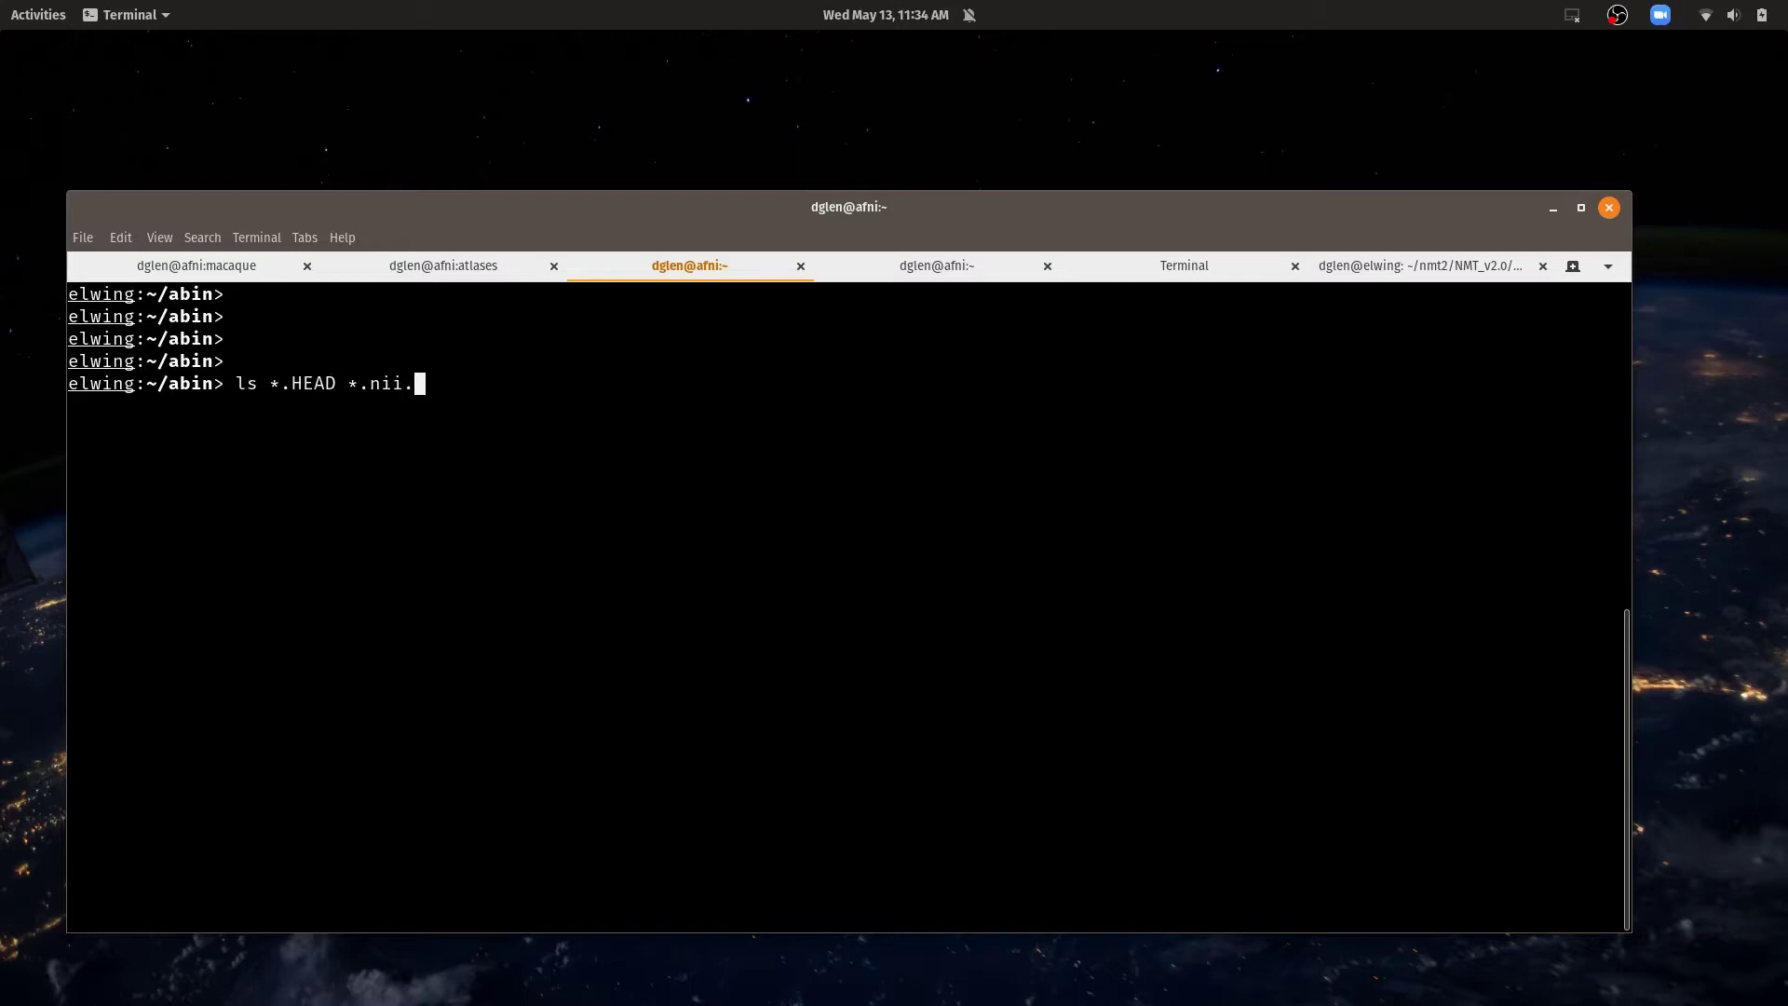
{"action": "type", "text": "gz"}
{"action": "key", "text": "Return"}
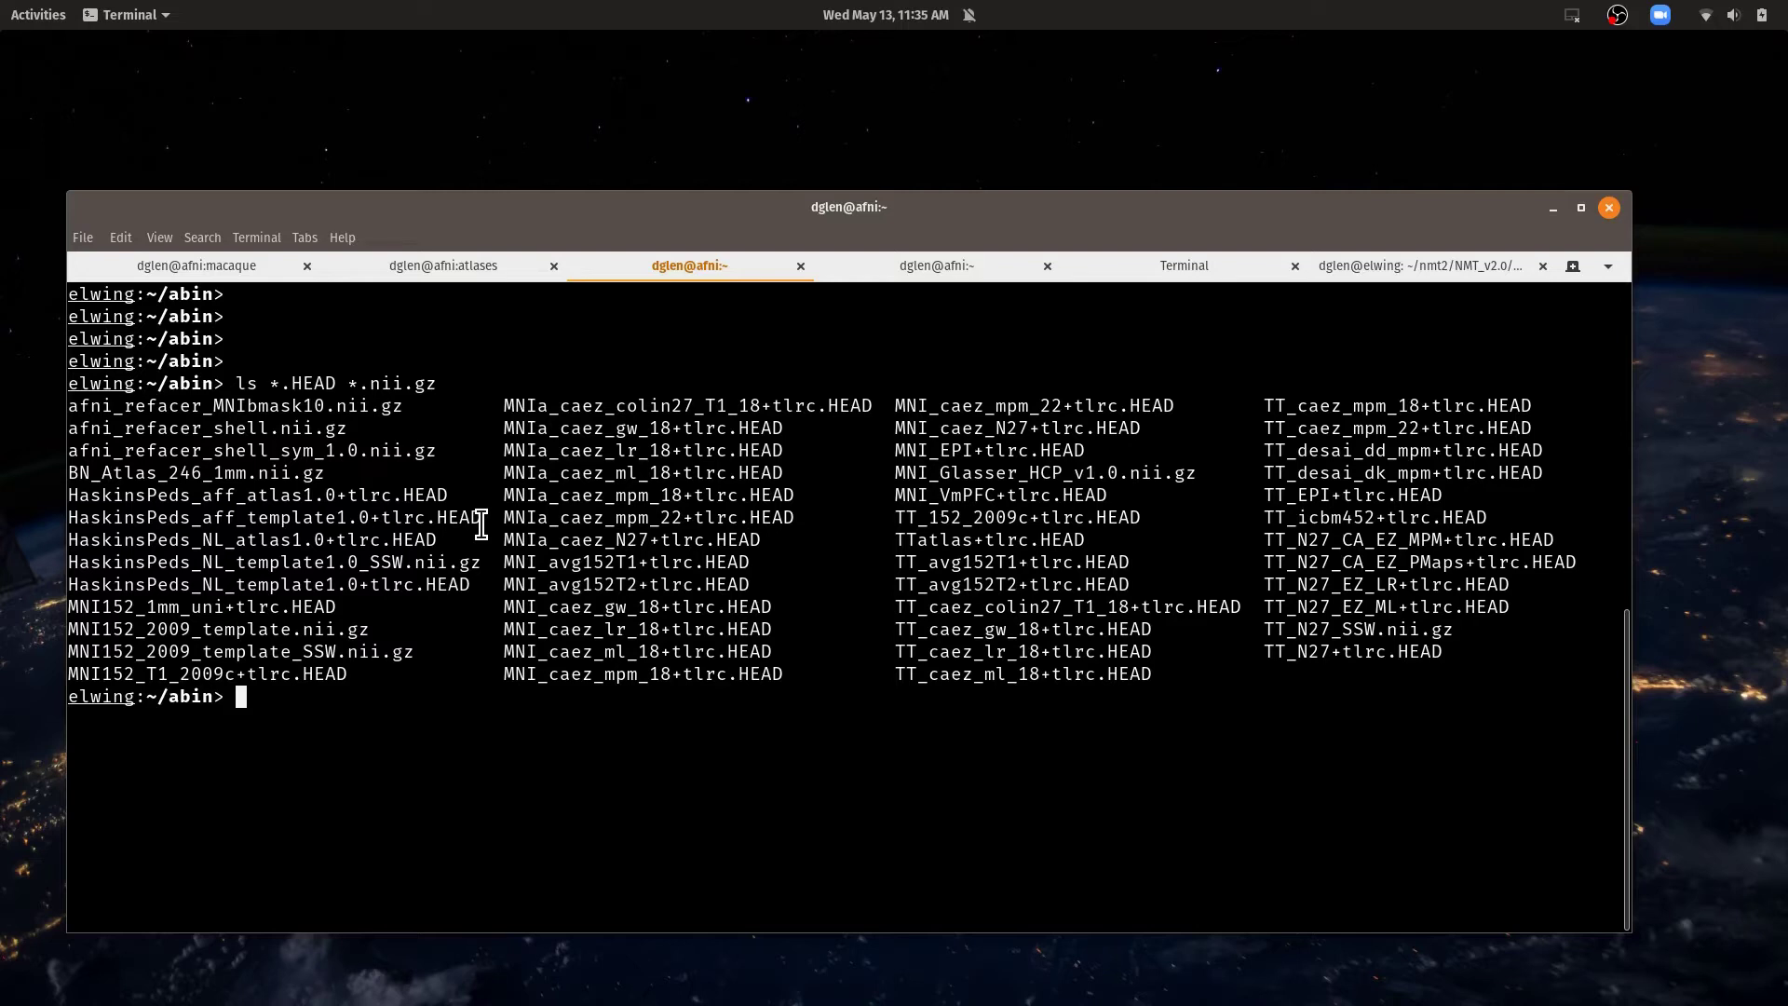
Run 3dinfo -space -is_atlas -prefix on all *.HEAD and *.nii.gz datasets
{"action": "type", "text": "3dinfo -space"}
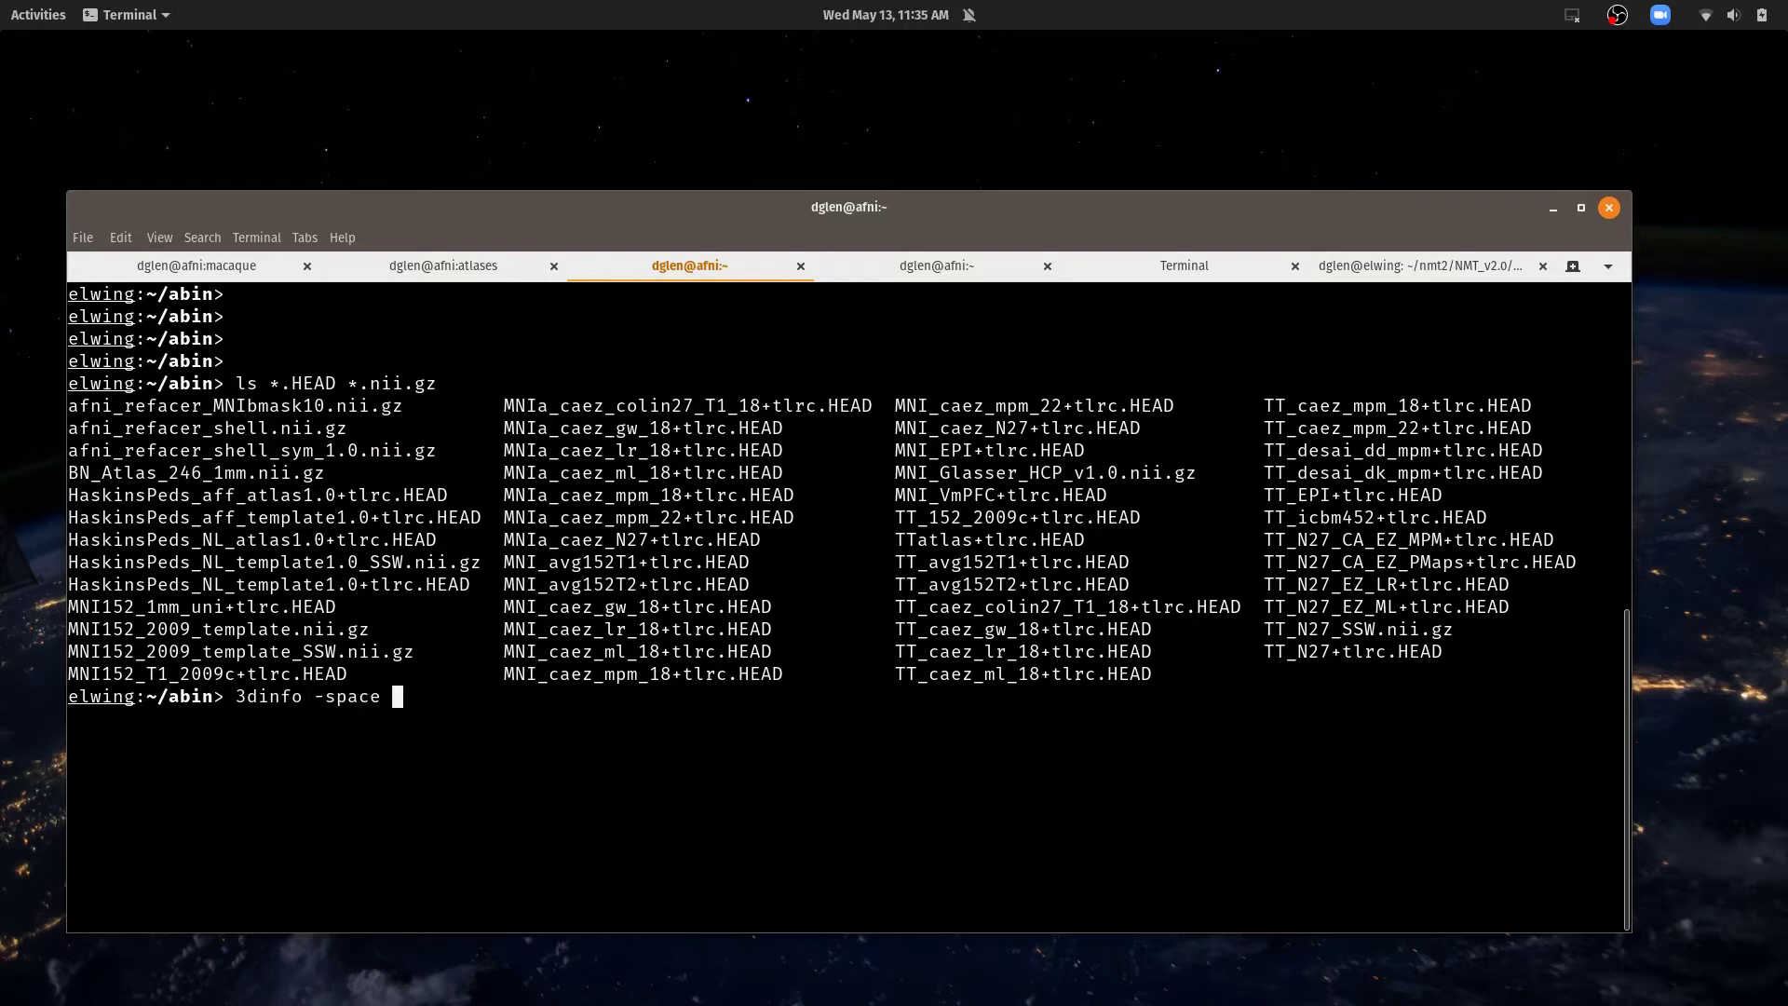
{"action": "type", "text": "-is_atlas -prefix"}
{"action": "left_click_drag", "start_coordinate": [269, 380], "coordinate": [438, 385]}
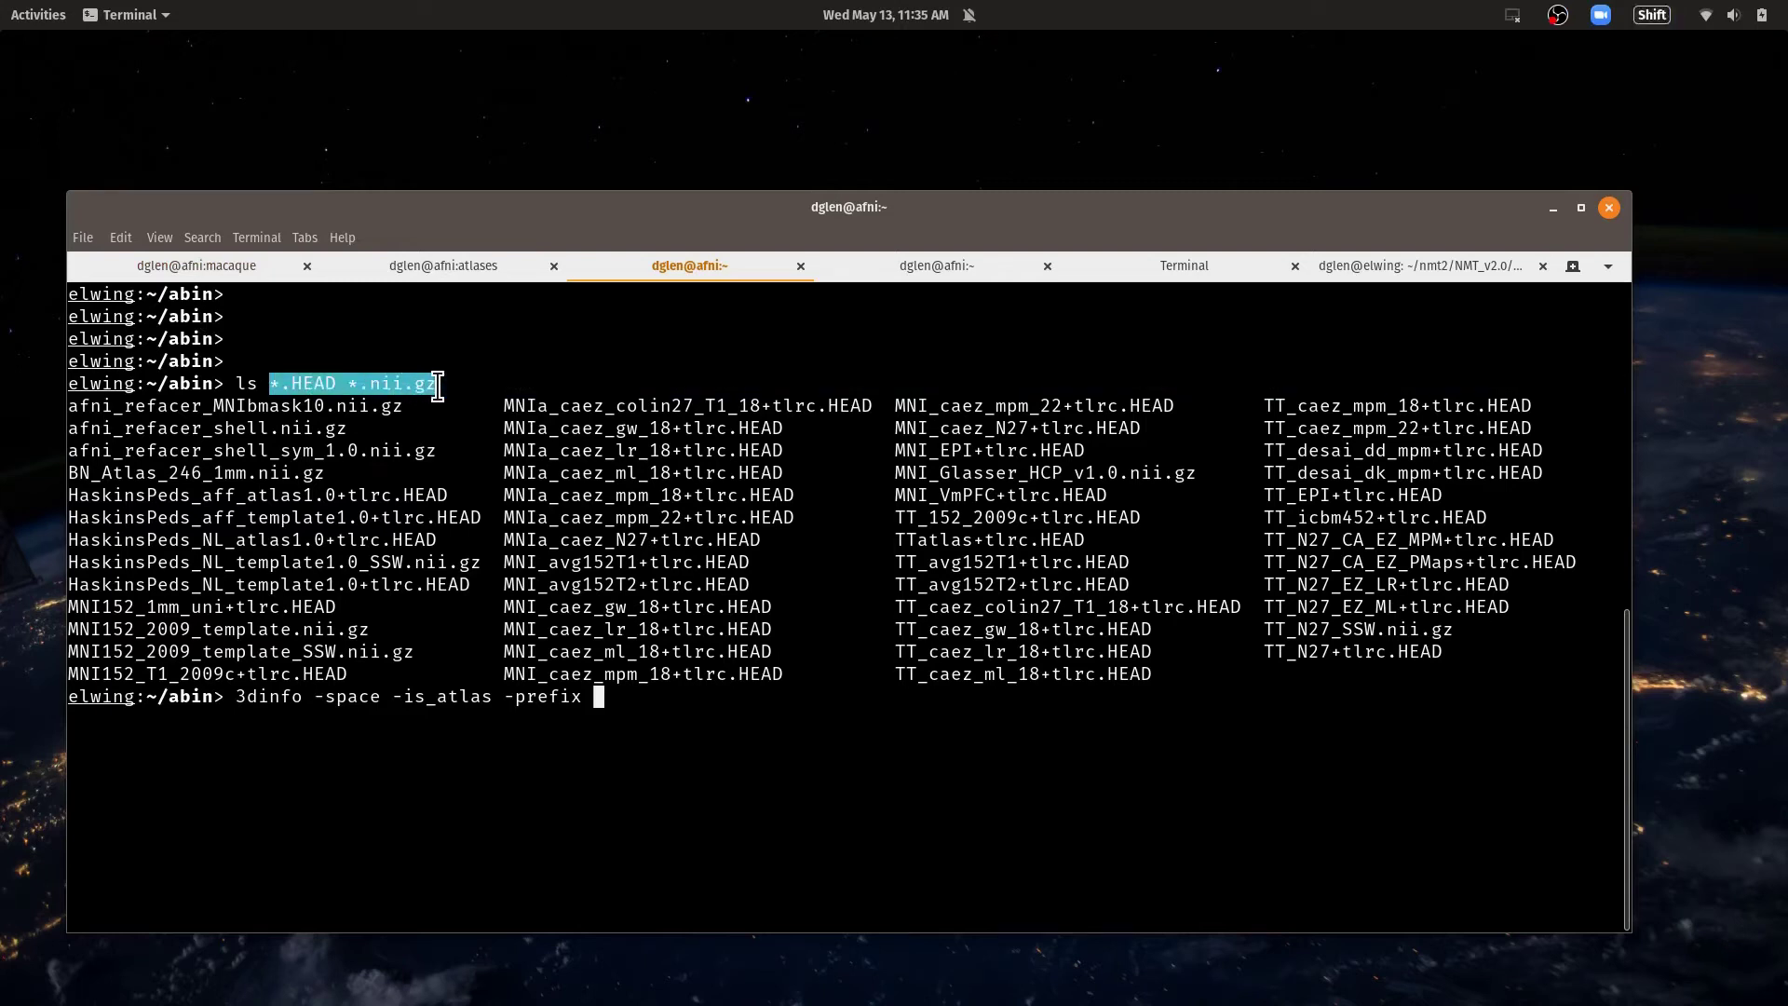
{"action": "middle_click", "coordinate": [438, 384]}
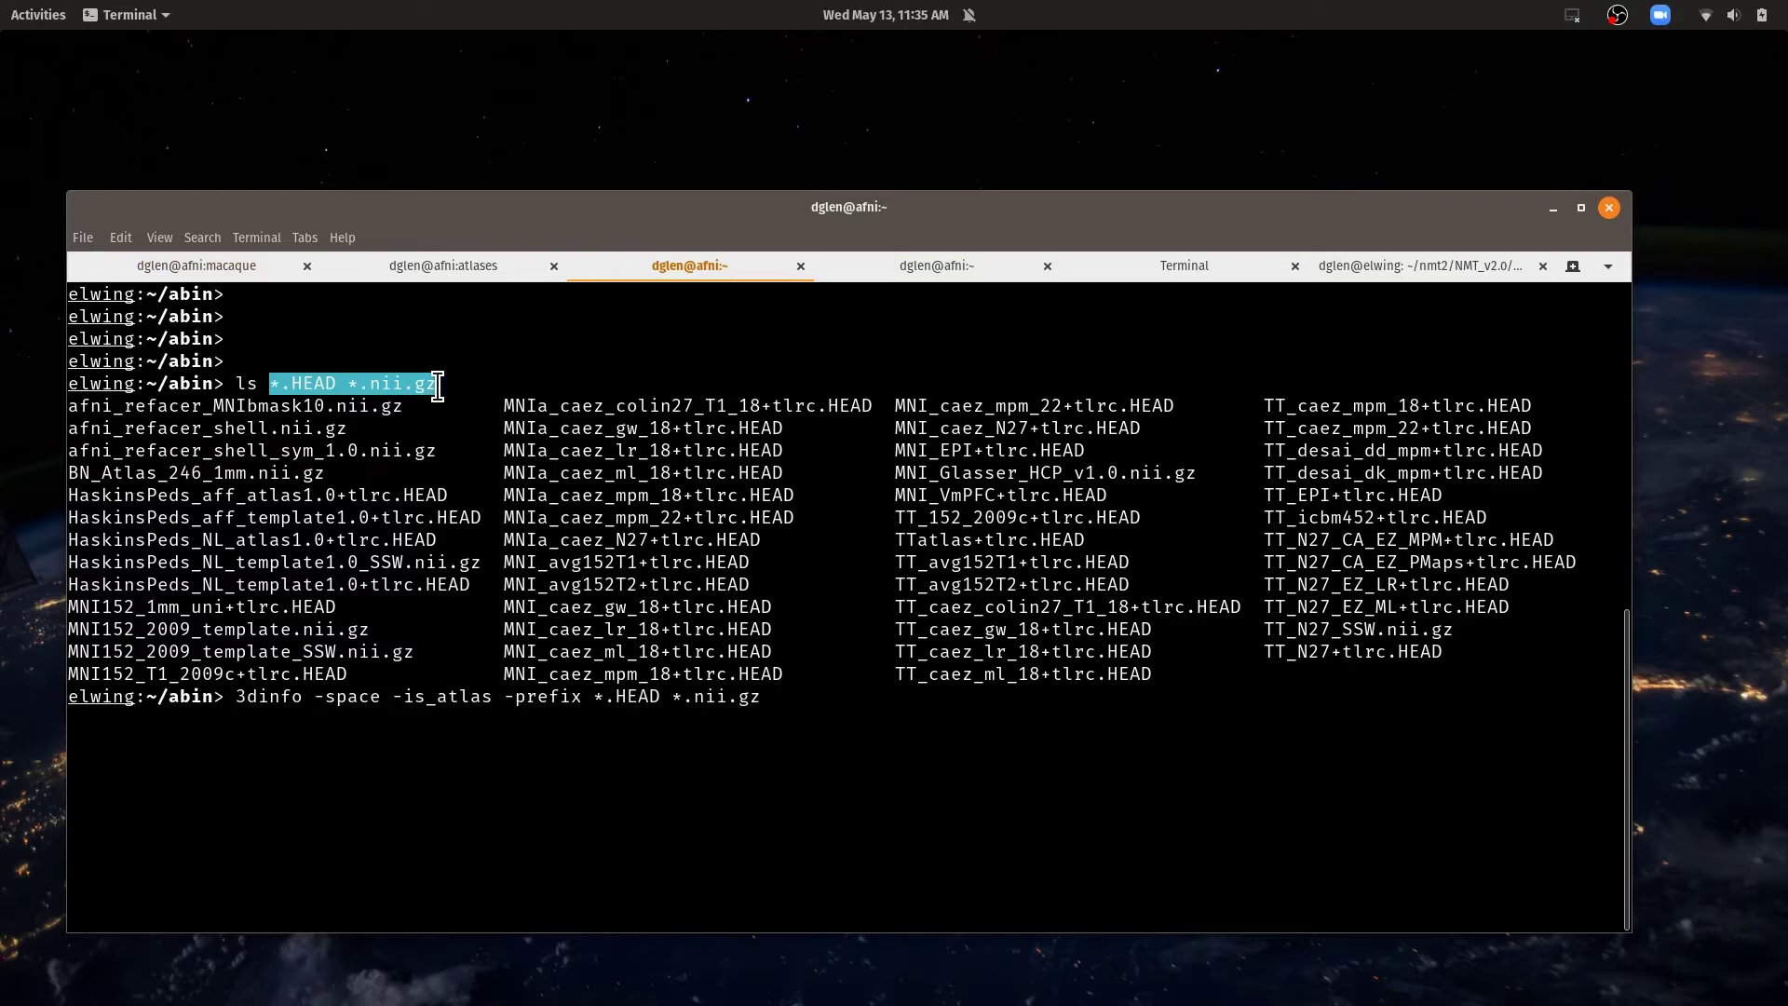
{"action": "key", "text": "Return"}
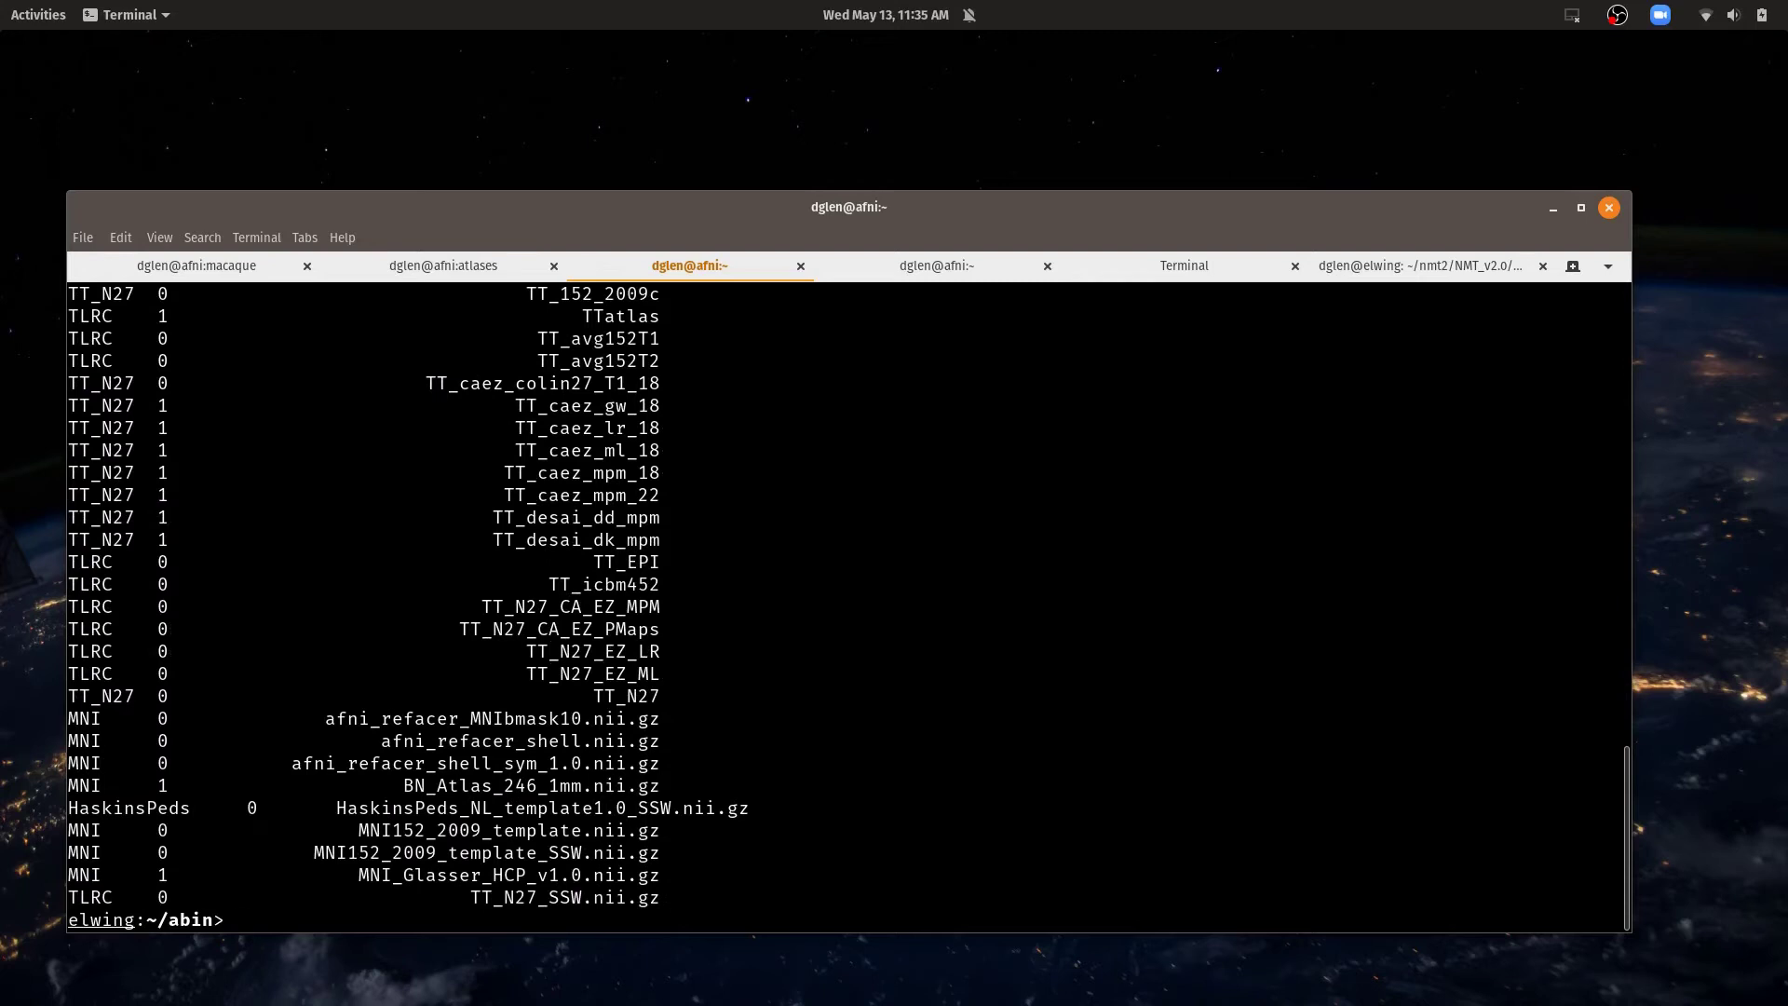
Scroll through the 3dinfo results and select the MNI_Glasser_HCP_v1.0.nii.gz file name
{"action": "scroll", "coordinate": [391, 494], "scroll_direction": "up", "scroll_amount": 5}
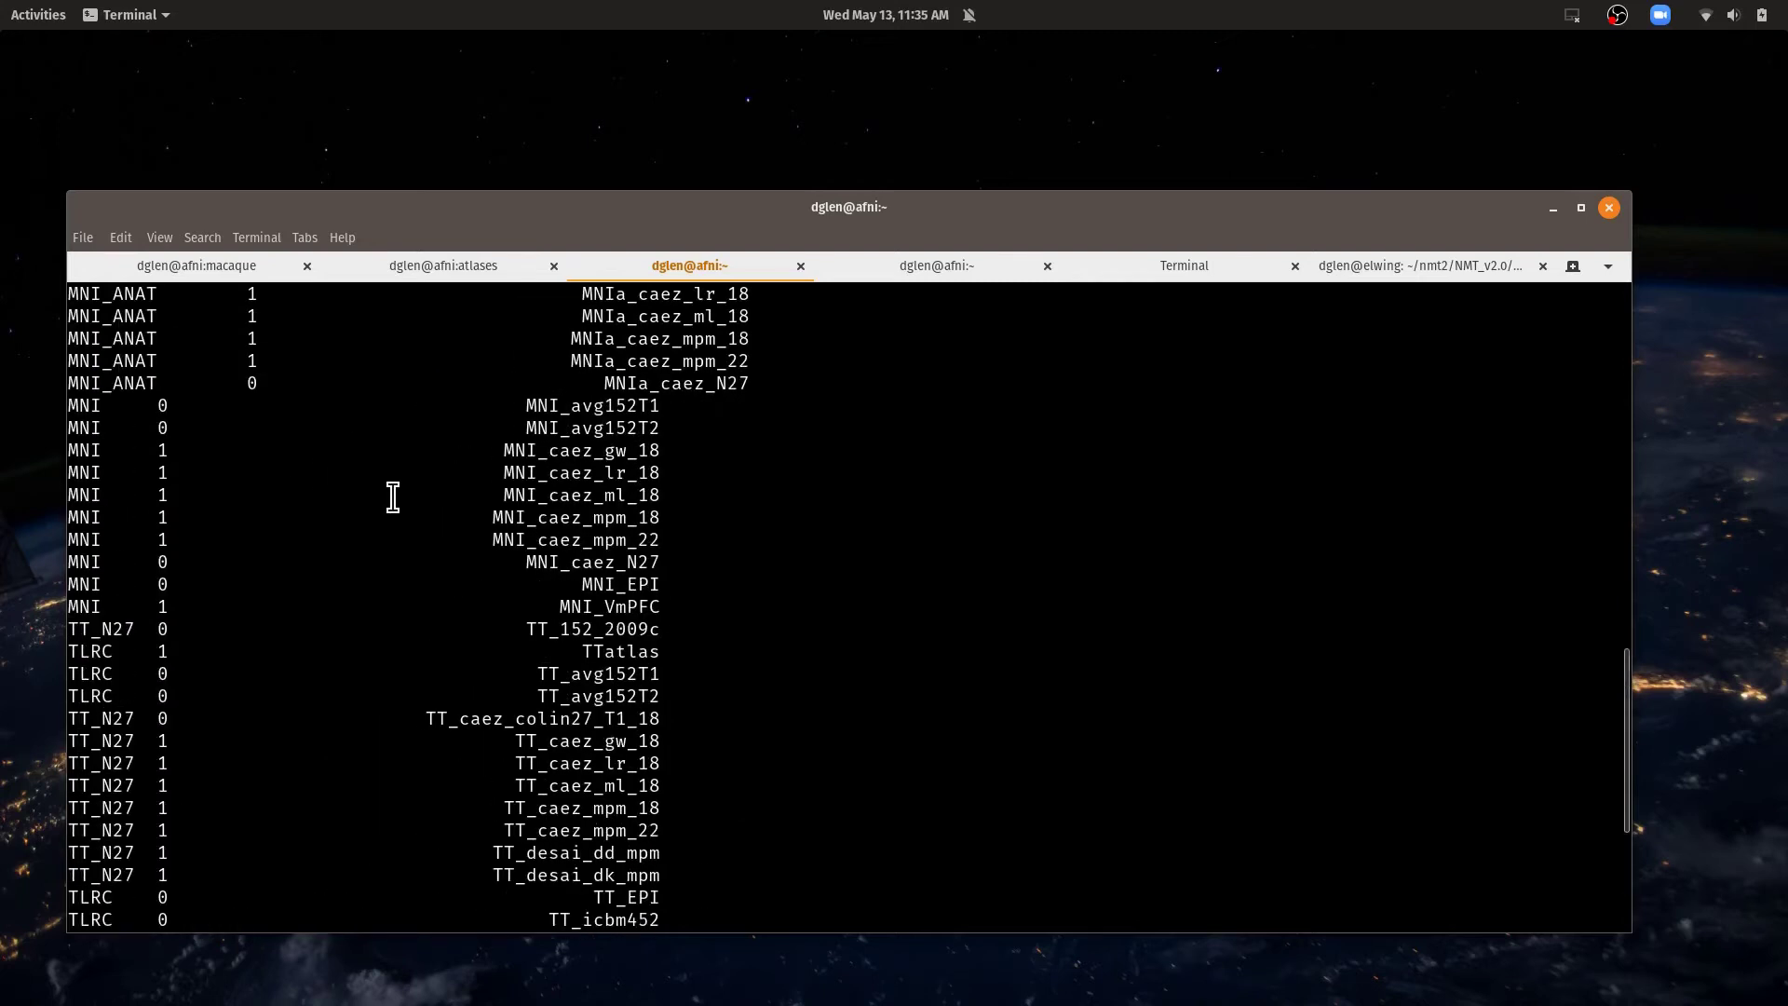
{"action": "scroll", "coordinate": [368, 465], "scroll_direction": "up", "scroll_amount": 4}
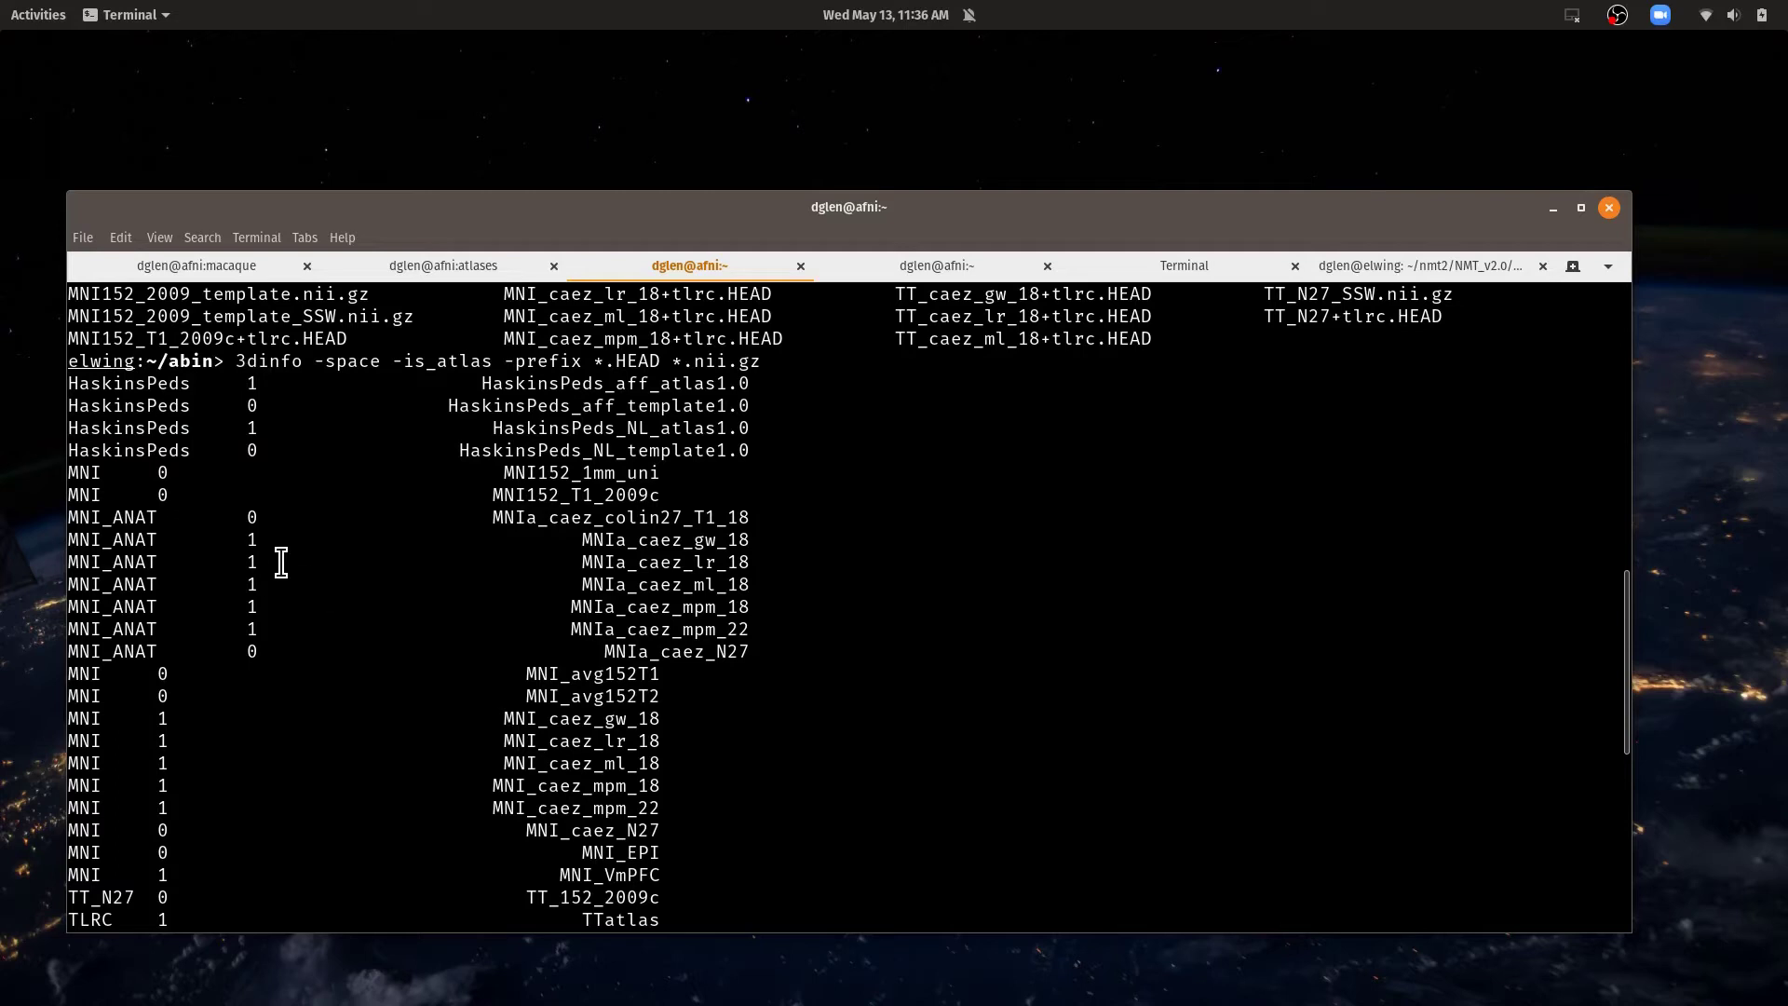
{"action": "scroll", "coordinate": [281, 561], "scroll_direction": "down", "scroll_amount": 3}
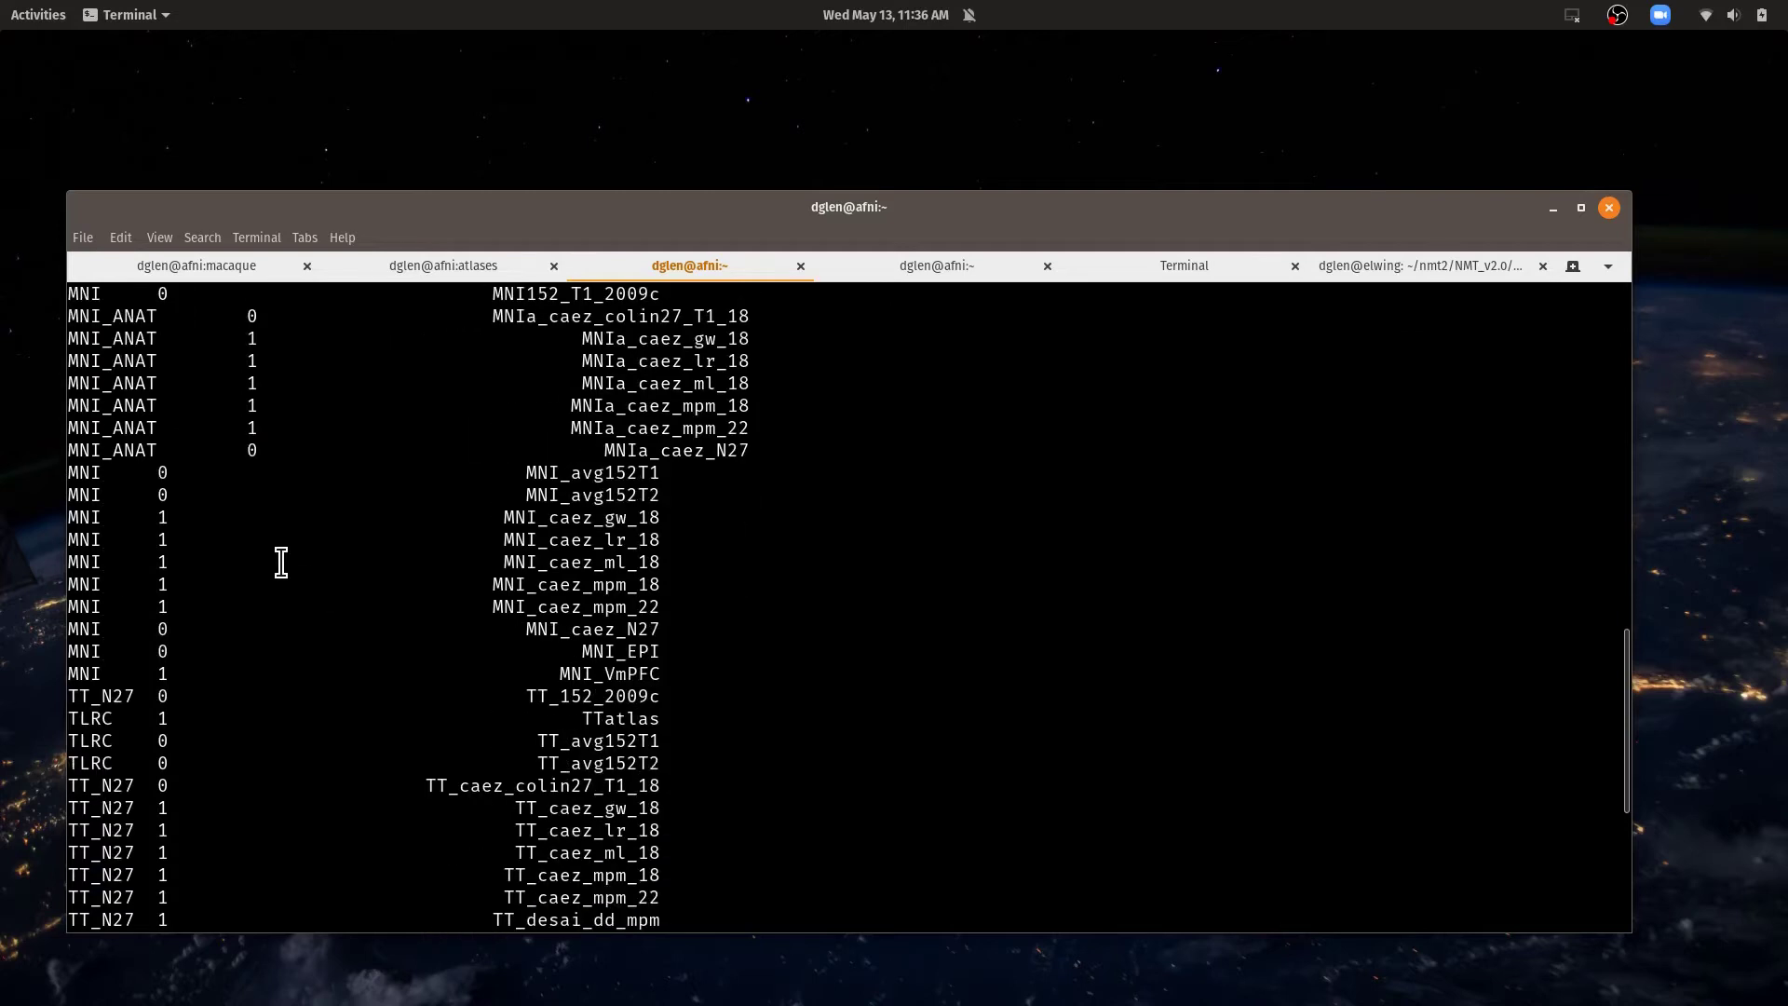
{"action": "scroll", "coordinate": [281, 562], "scroll_direction": "down", "scroll_amount": 4}
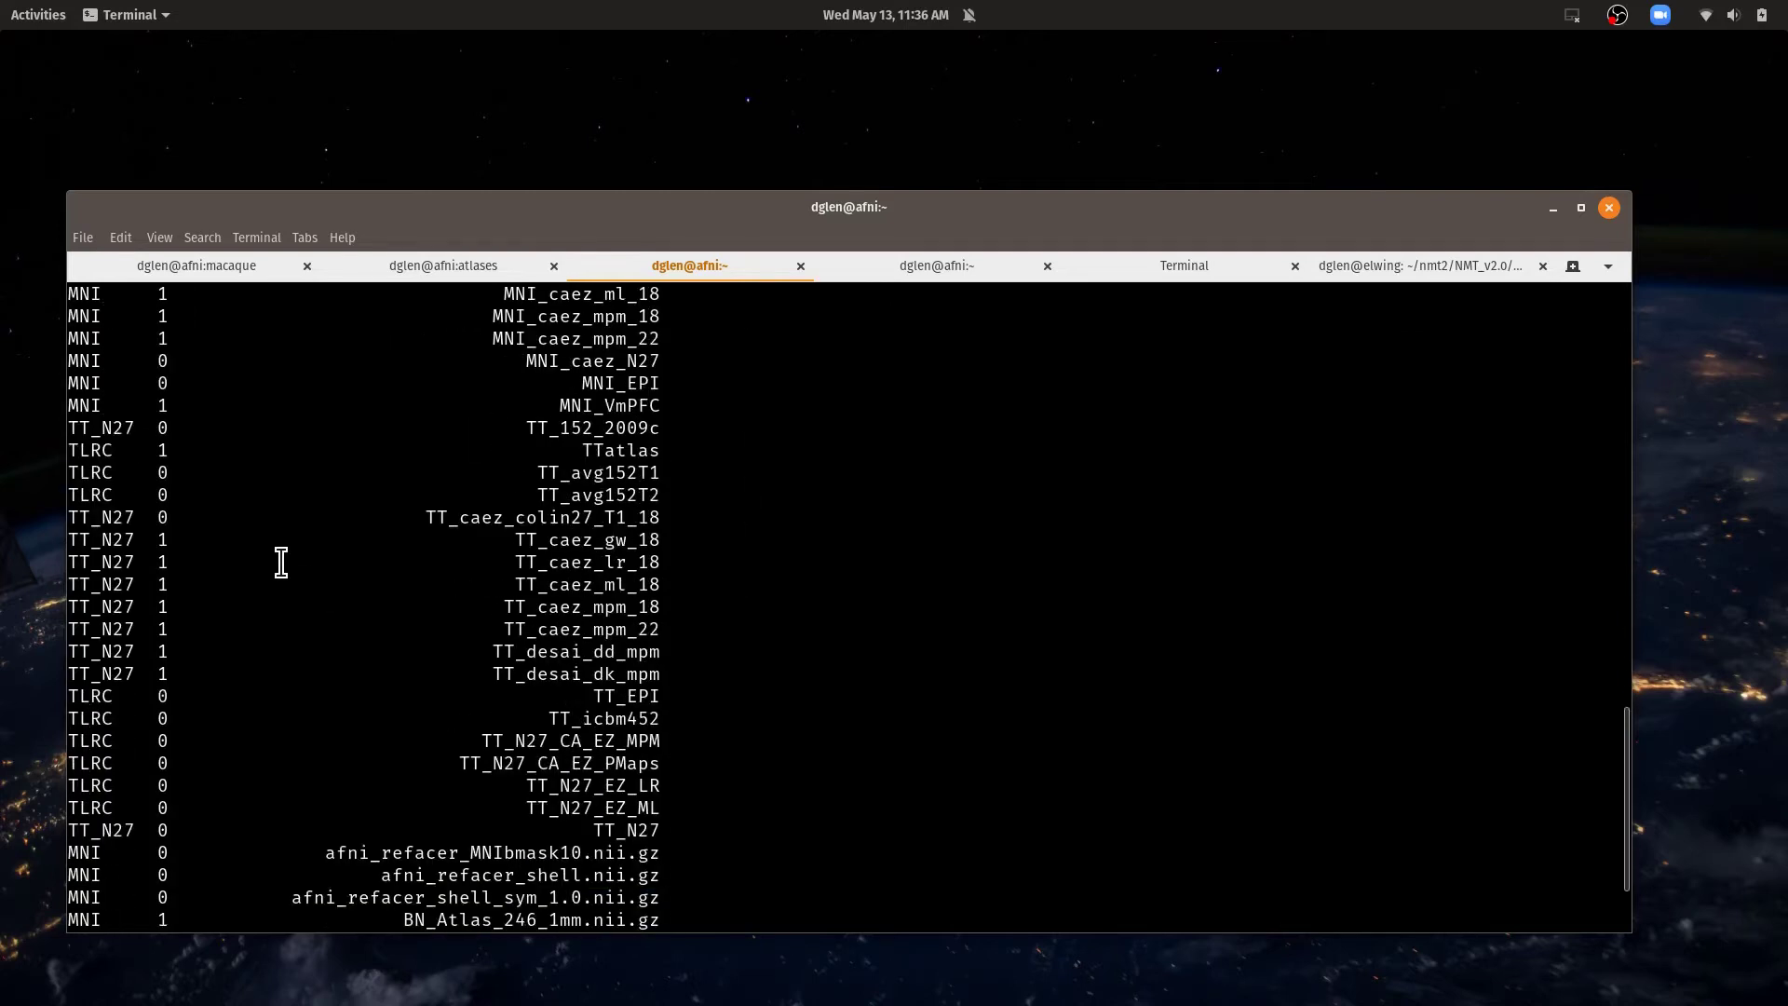
{"action": "scroll", "coordinate": [281, 562], "scroll_direction": "down", "scroll_amount": 2}
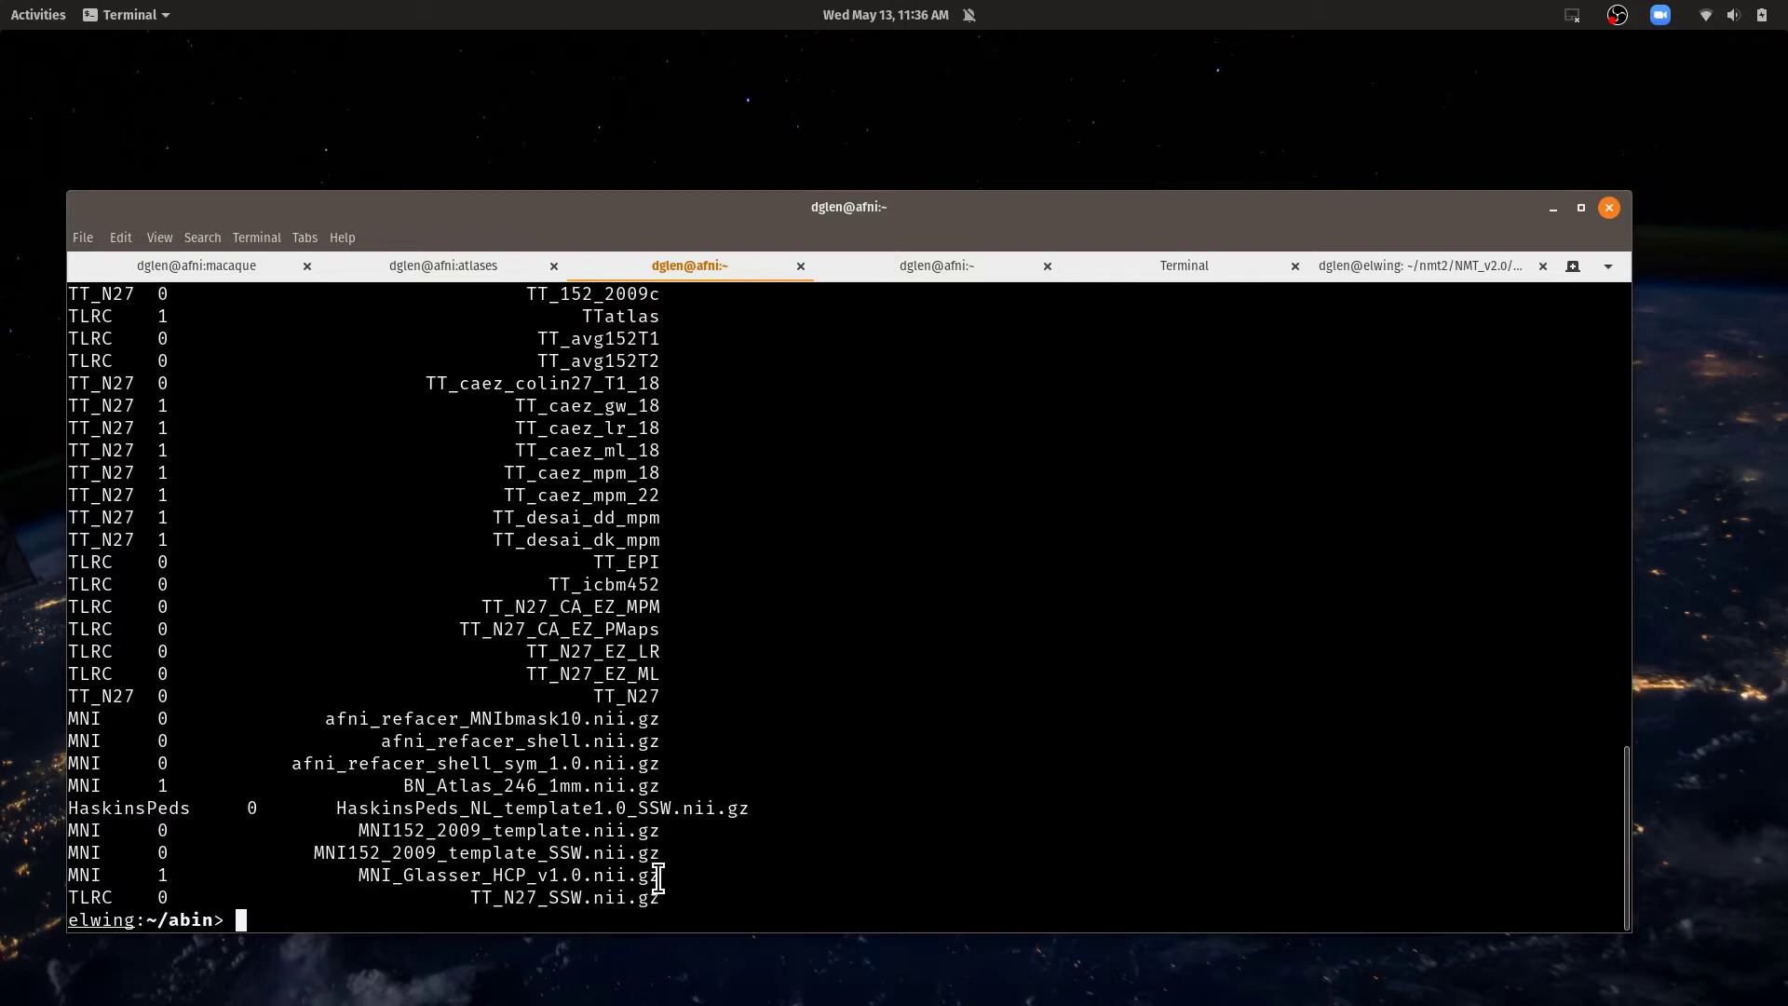
{"action": "left_click_drag", "start_coordinate": [658, 875], "coordinate": [357, 875]}
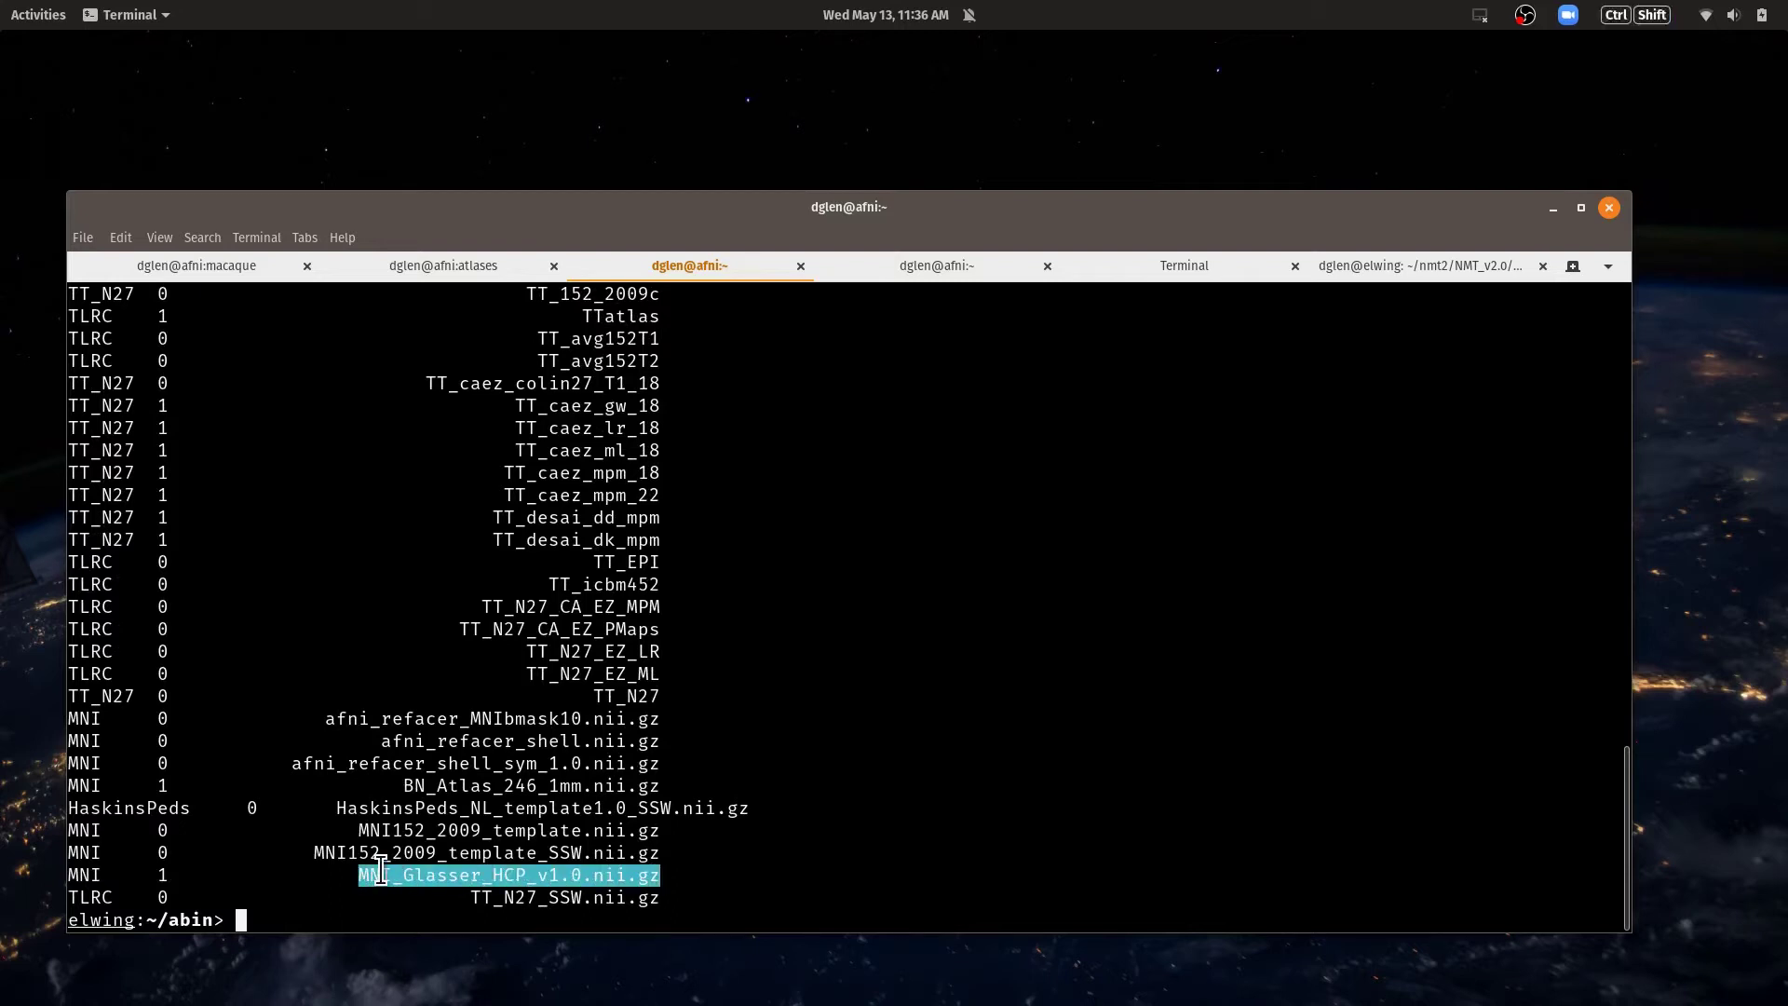
Run 3dinfo -labeltable on MNI_Glasser_HCP_v1.0.nii.gz to list region indices and names
{"action": "type", "text": "3dinfo"}
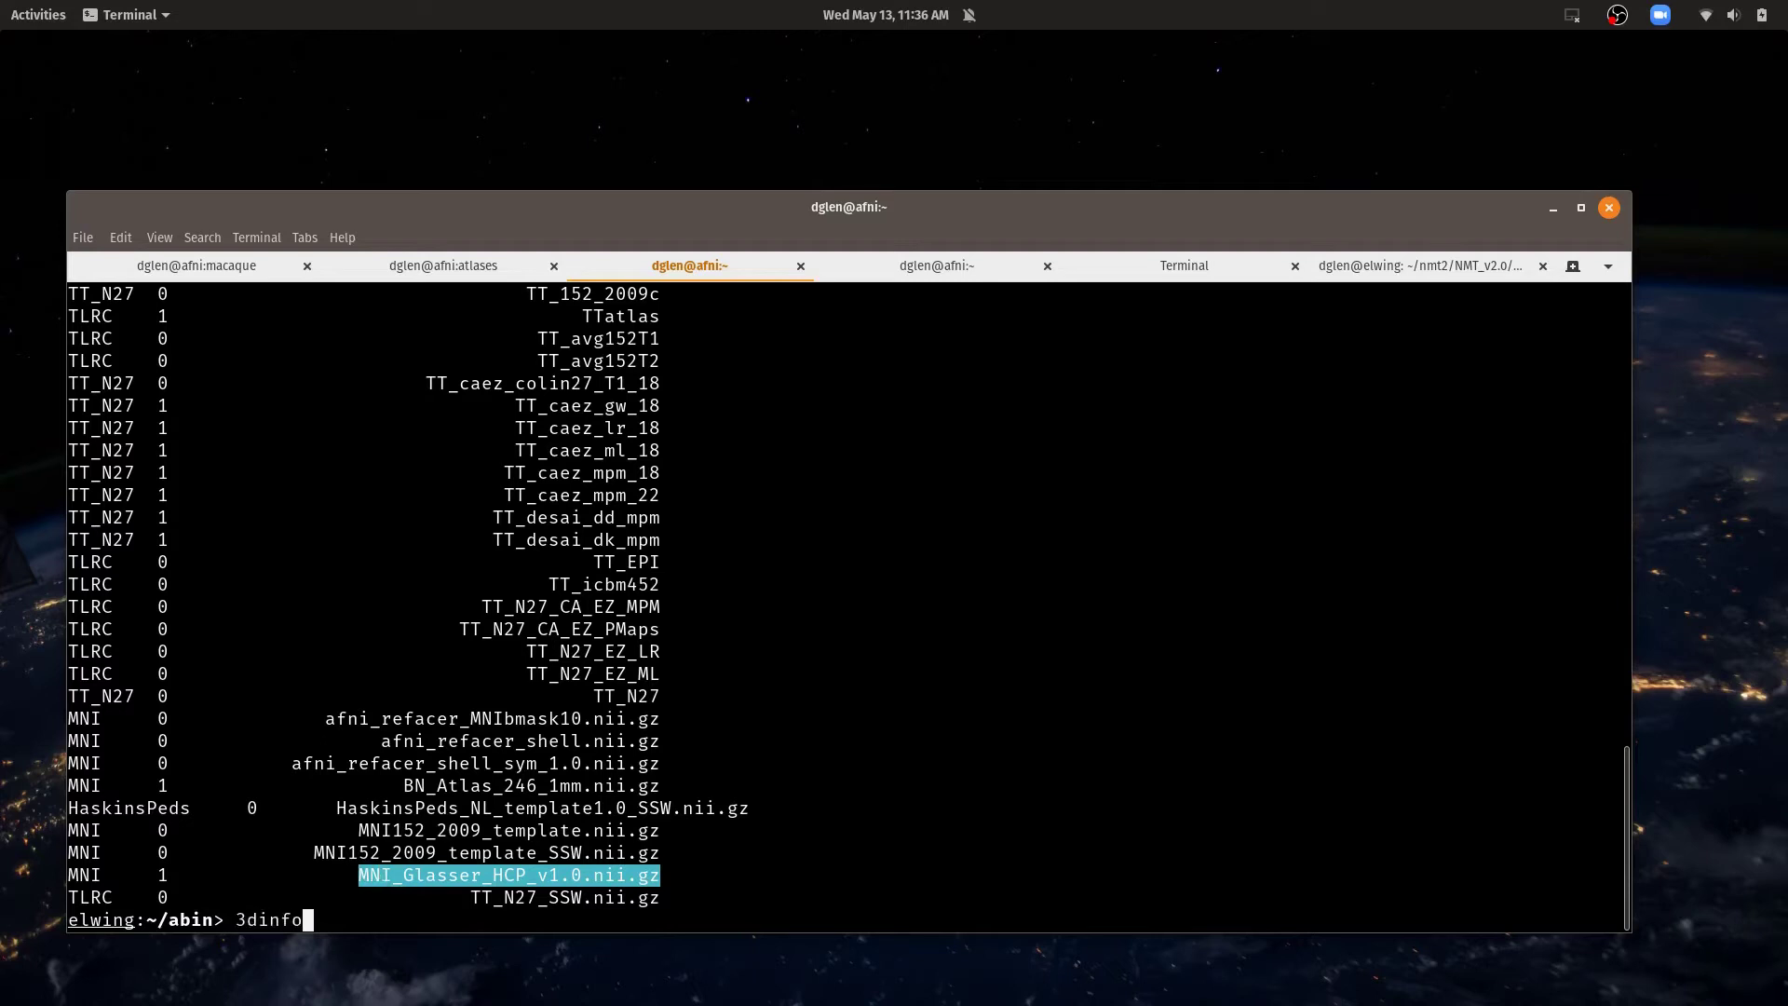
{"action": "type", "text": " -labe"}
{"action": "key", "text": "Tab"}
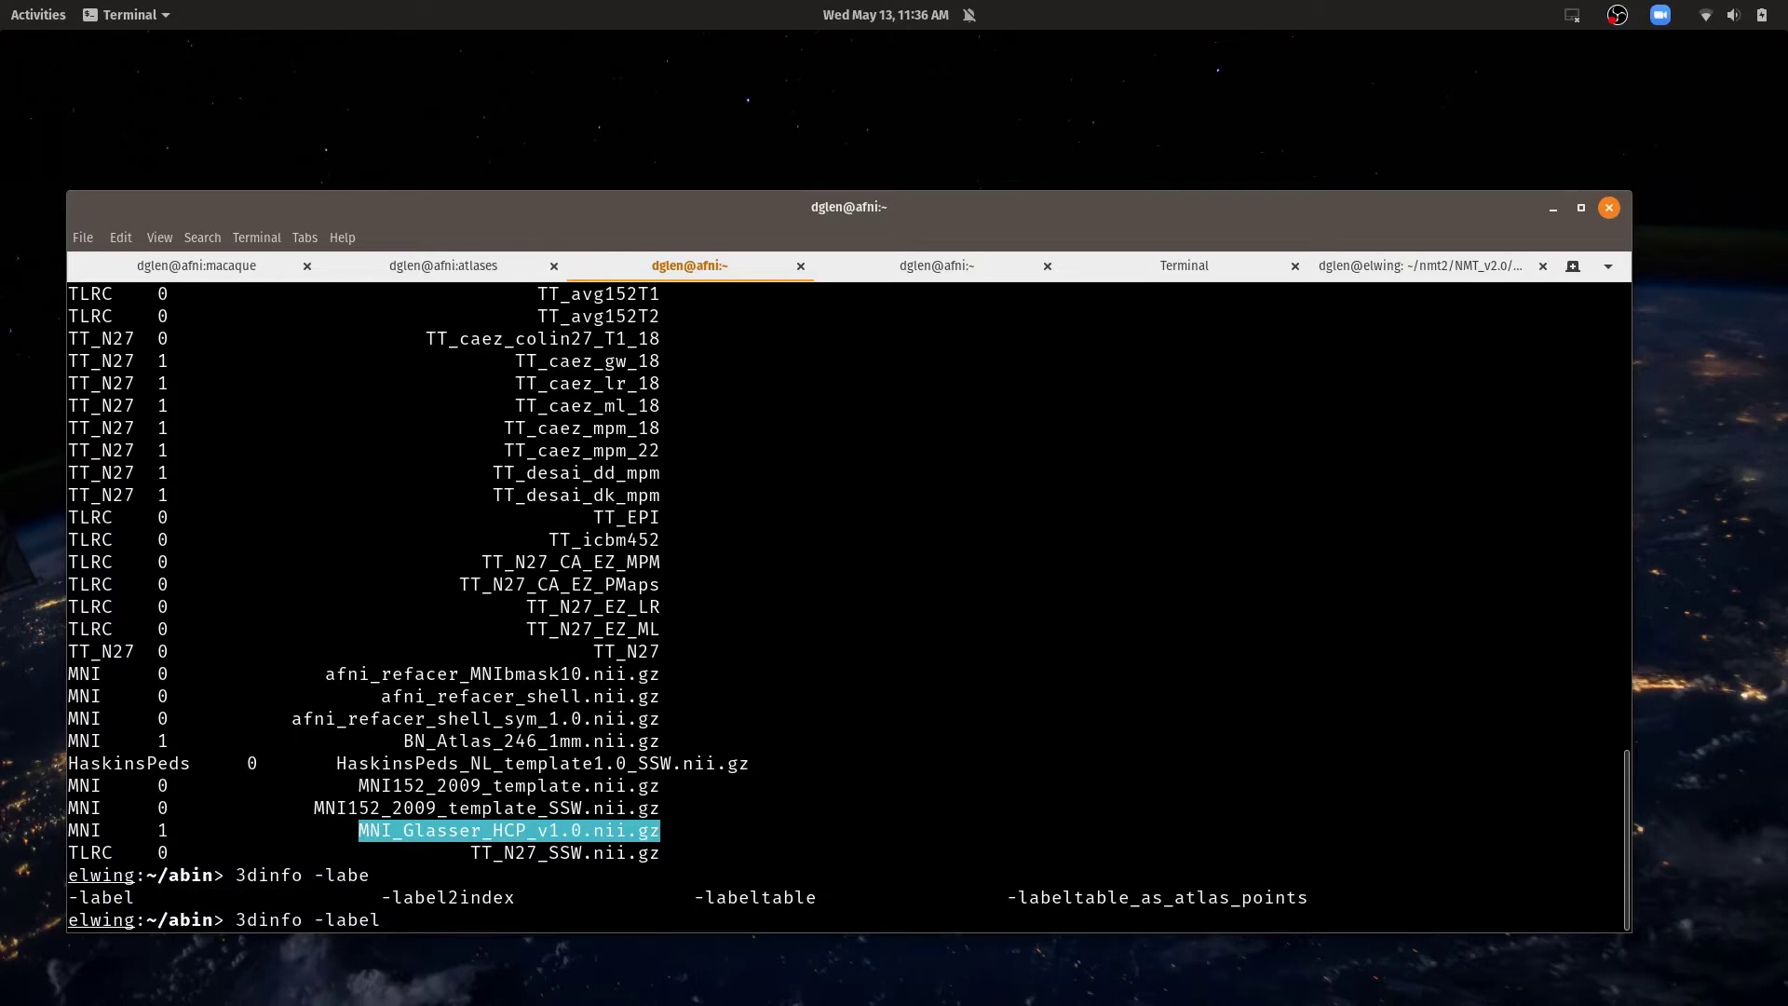
{"action": "type", "text": "tab"}
{"action": "key", "text": "Tab"}
{"action": "type", "text": "MNI_Glasser_HCP_v1.0.nii.gz"}
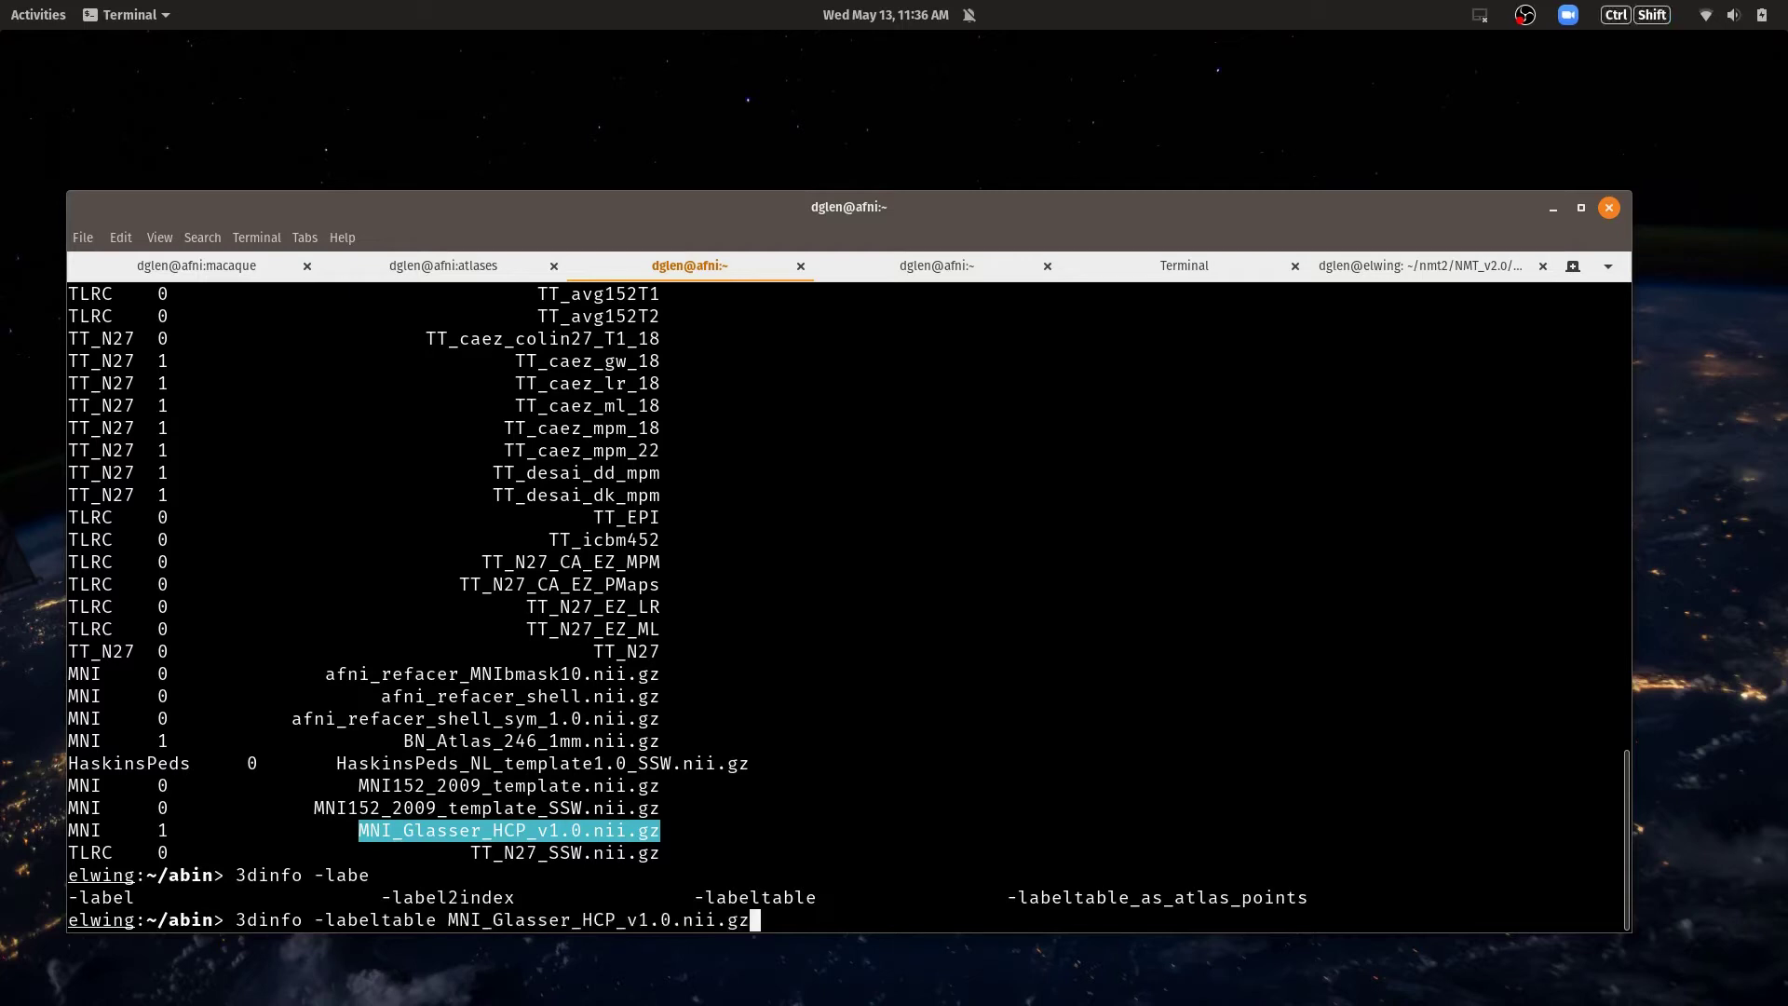
{"action": "key", "text": "Return"}
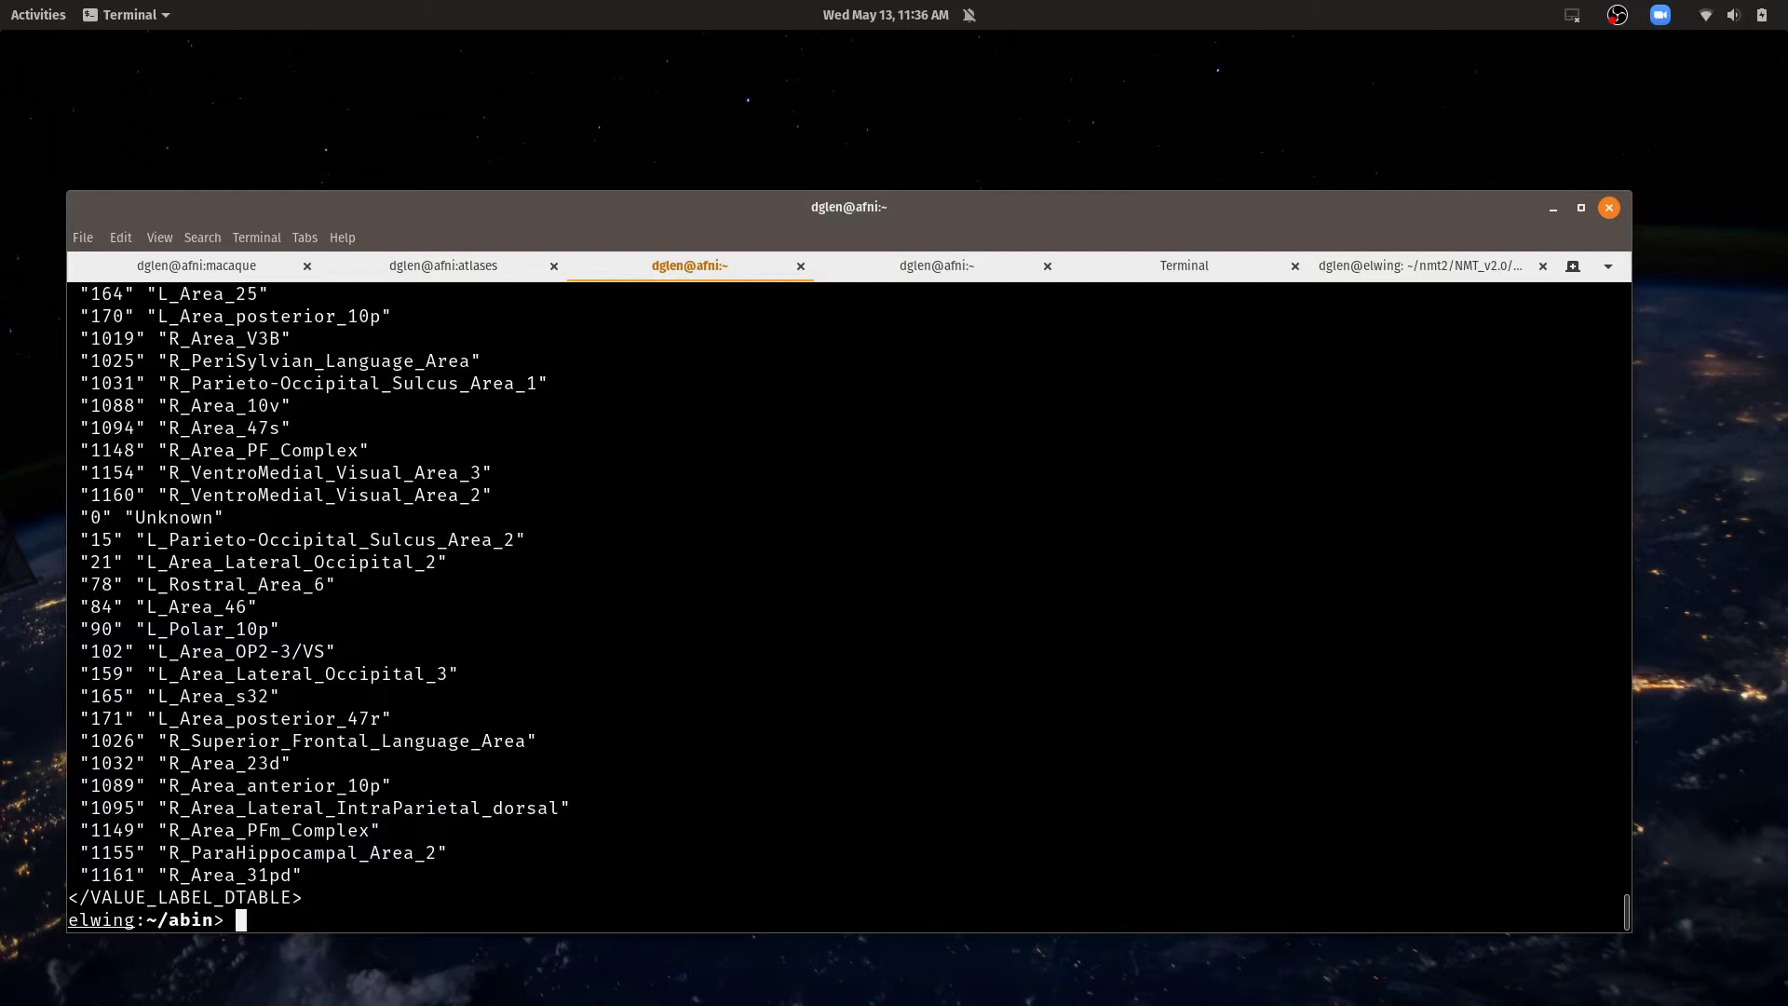
Rerun the Glasser query with -atlas_points instead of -labeltable, then leave a fresh prompt
{"action": "key", "text": "Up"}
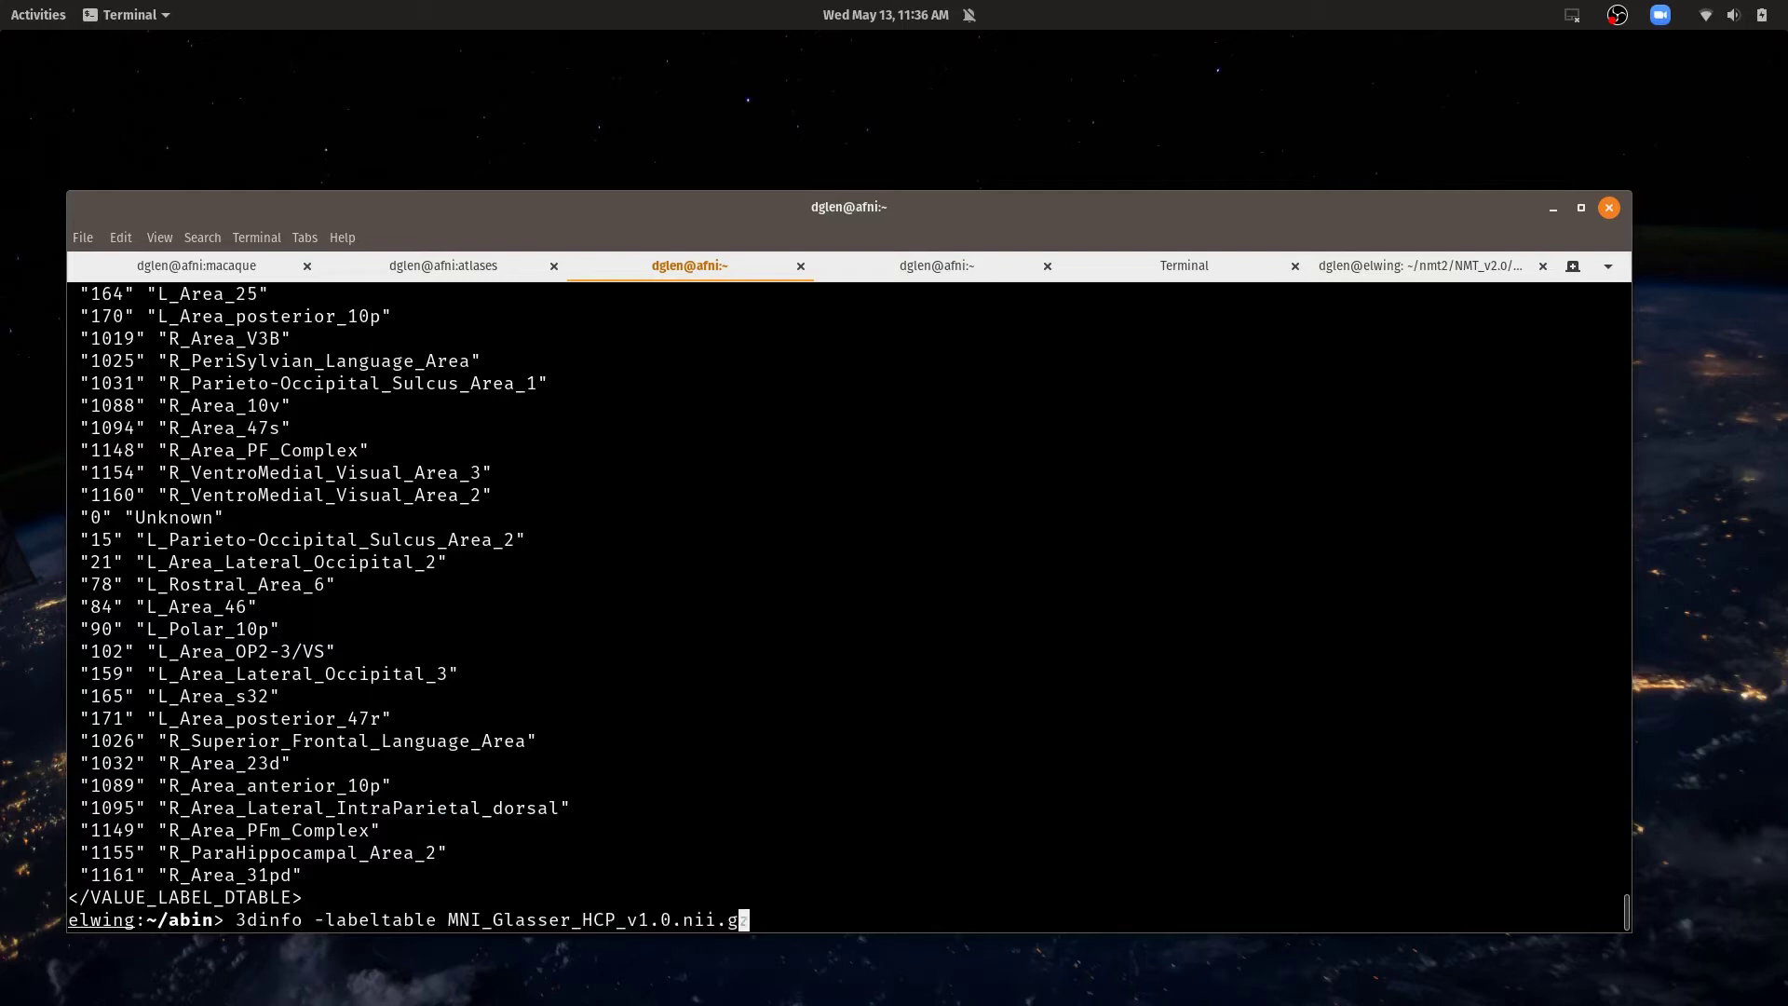
{"action": "key", "text": "Left"}
{"action": "key", "text": "Left"}
{"action": "key", "text": "Left"}
{"action": "key", "text": "Left"}
{"action": "key", "text": "Left"}
{"action": "key", "text": "Left"}
{"action": "key", "text": "Left"}
{"action": "key", "text": "Left"}
{"action": "key", "text": "Left"}
{"action": "key", "text": "Left"}
{"action": "key", "text": "Left"}
{"action": "key", "text": "Left"}
{"action": "key", "text": "Left"}
{"action": "key", "text": "Left"}
{"action": "key", "text": "Left"}
{"action": "key", "text": "Left"}
{"action": "key", "text": "Left"}
{"action": "key", "text": "Left"}
{"action": "key", "text": "Left"}
{"action": "key", "text": "Left"}
{"action": "key", "text": "BackSpace"}
{"action": "key", "text": "BackSpace"}
{"action": "key", "text": "BackSpace"}
{"action": "key", "text": "BackSpace"}
{"action": "key", "text": "BackSpace"}
{"action": "key", "text": "BackSpace"}
{"action": "key", "text": "BackSpace"}
{"action": "key", "text": "BackSpace"}
{"action": "key", "text": "BackSpace"}
{"action": "key", "text": "BackSpace"}
{"action": "key", "text": "BackSpace"}
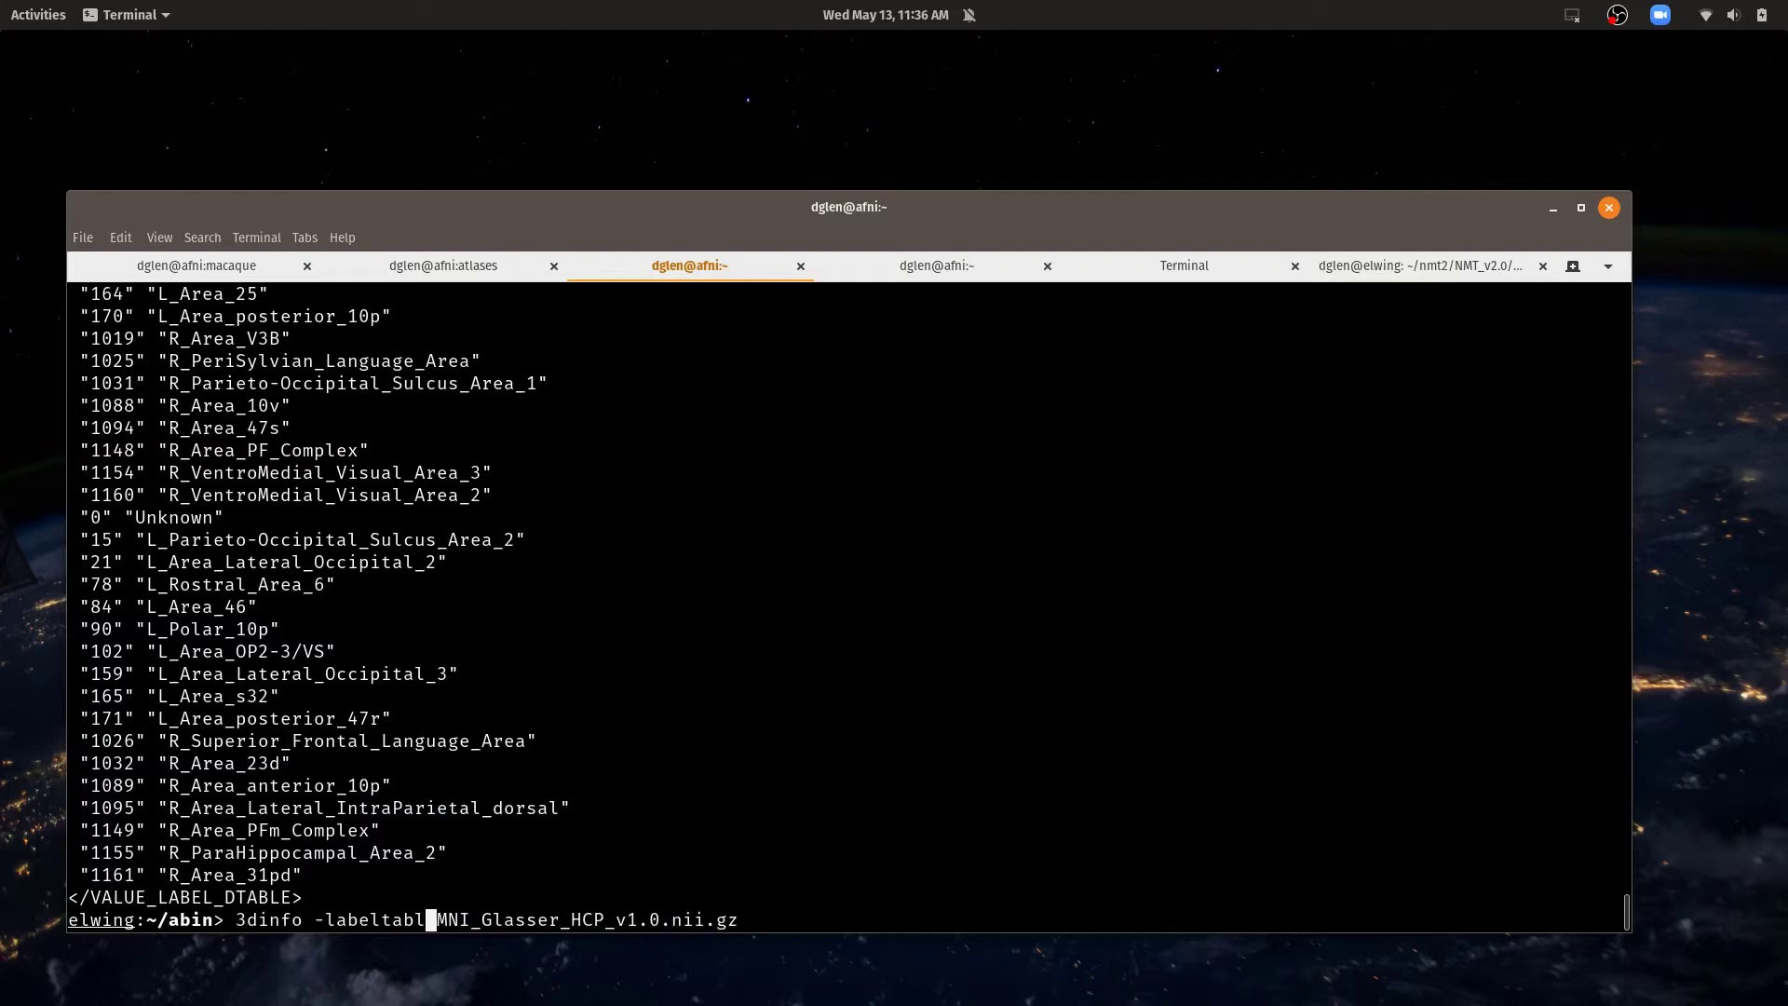
{"action": "type", "text": "atlas_points"}
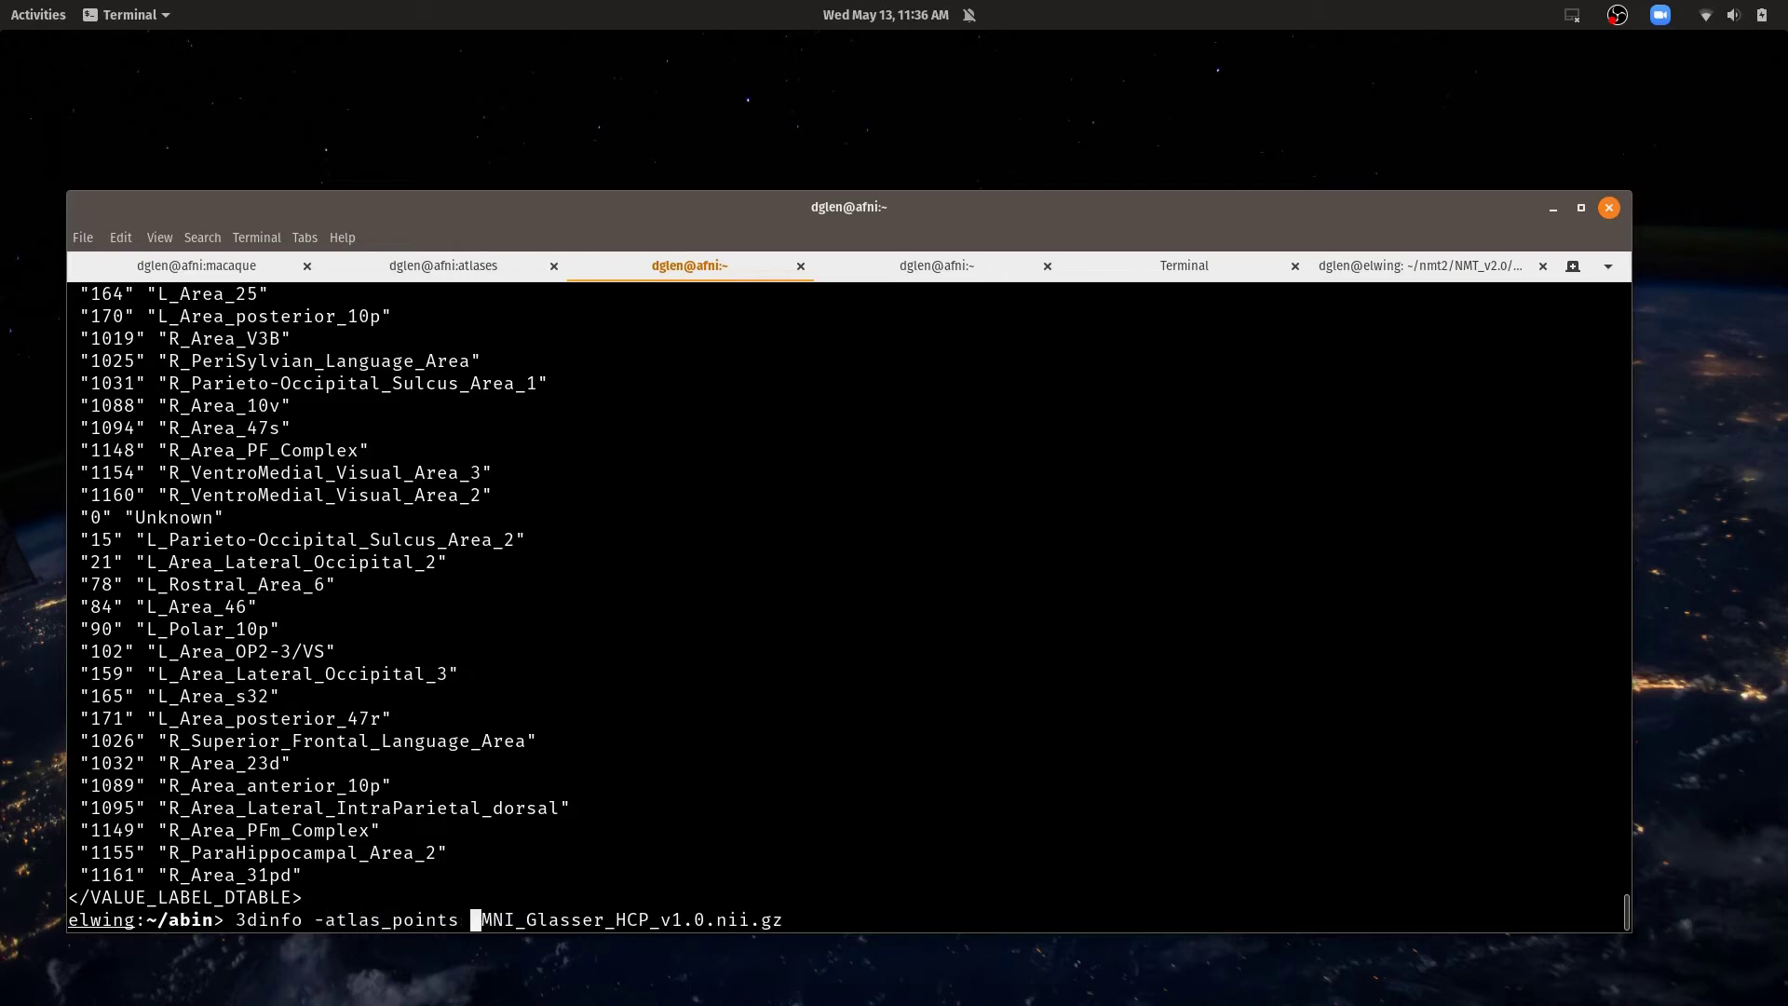
{"action": "key", "text": "Return"}
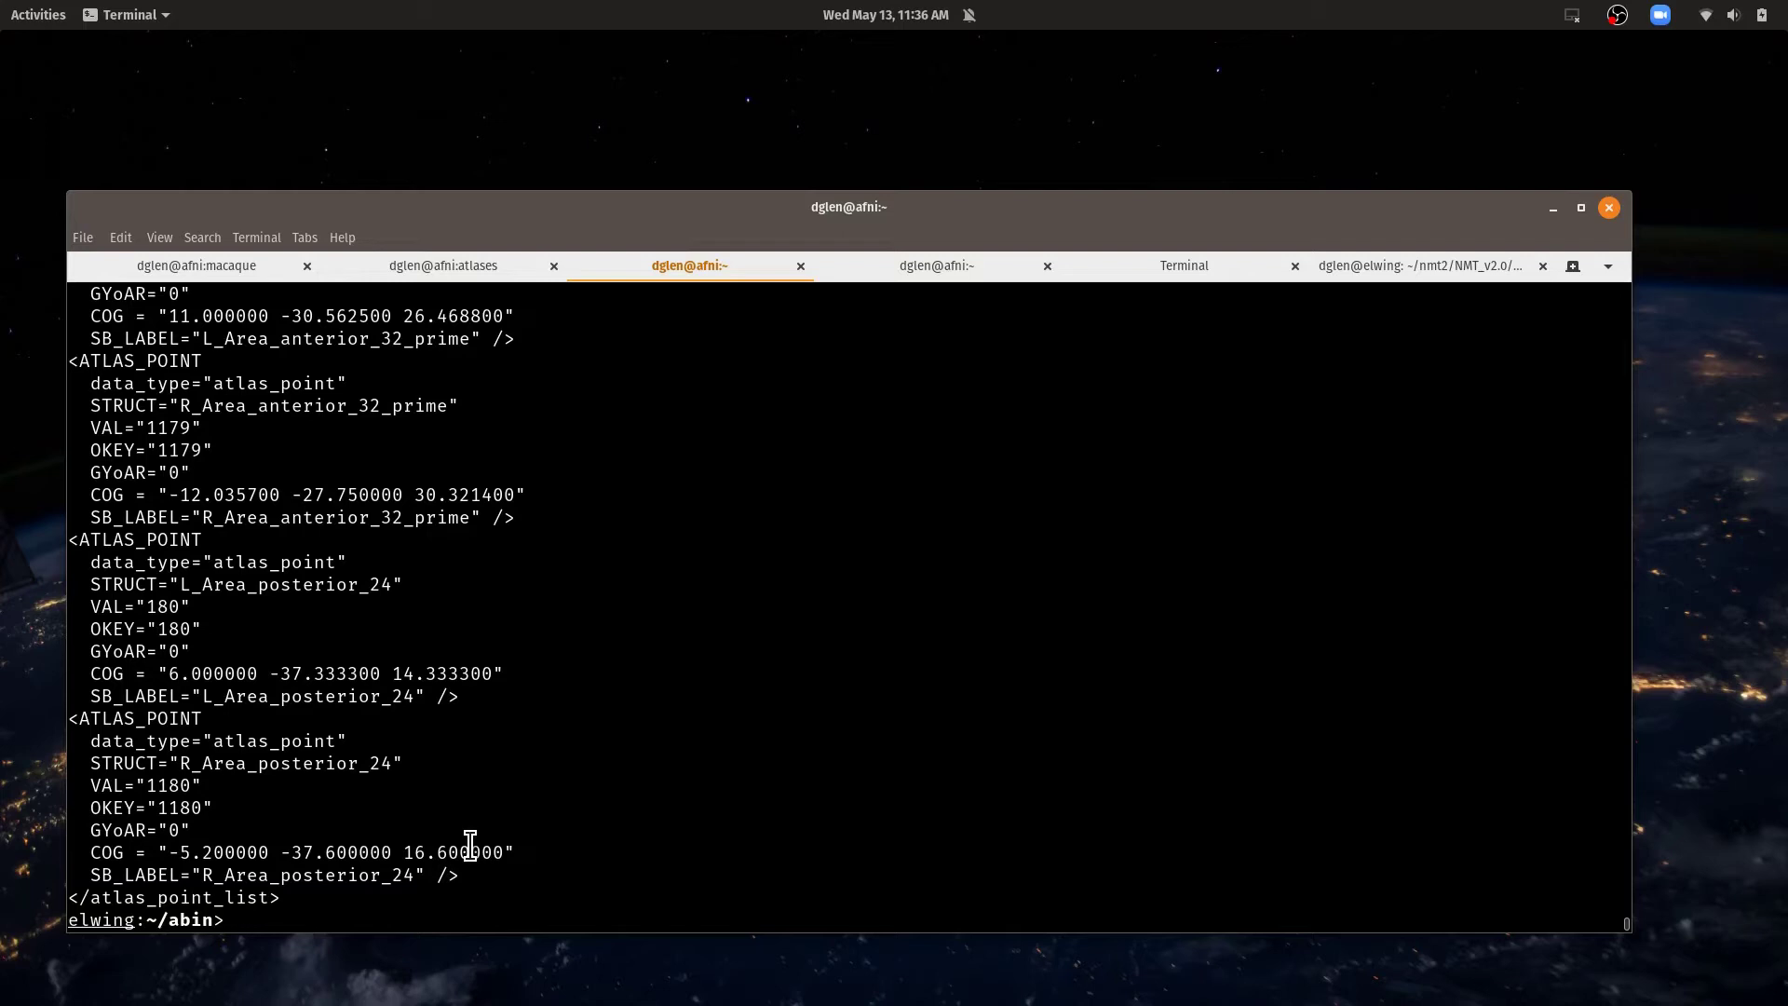
{"action": "key", "text": "Return"}
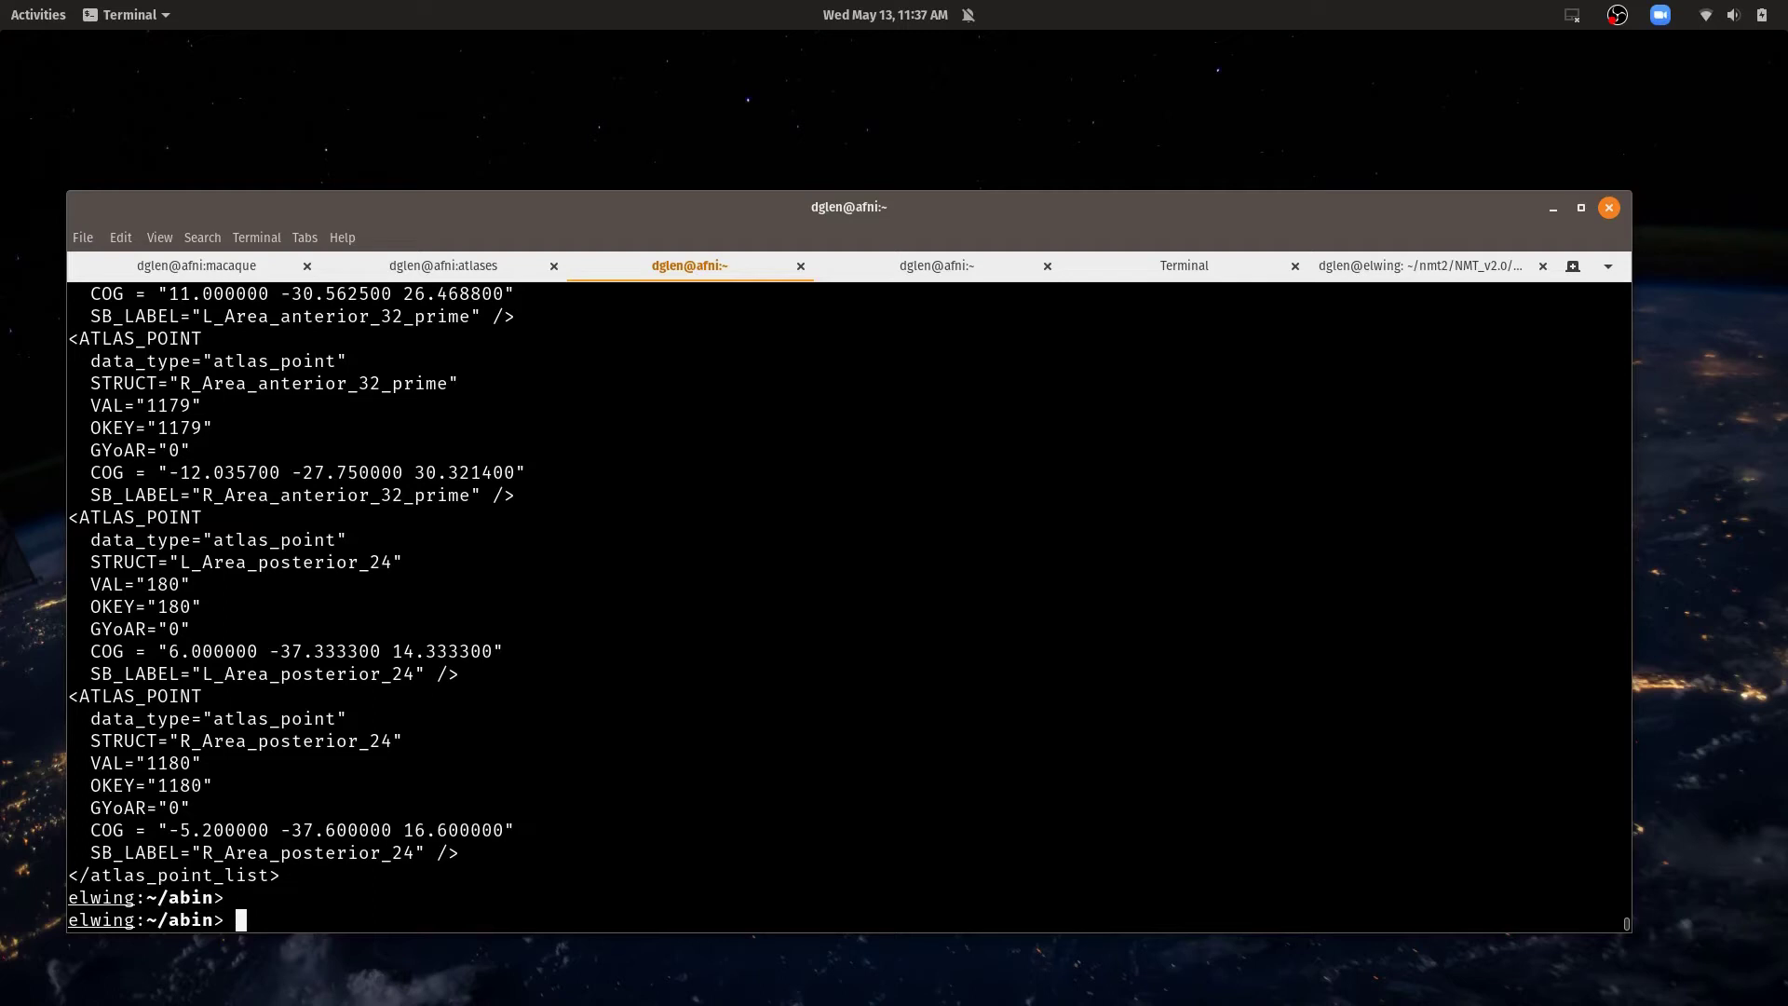
View AFNI_atlas_spaces.niml with less
{"action": "type", "text": "less AFNI_"}
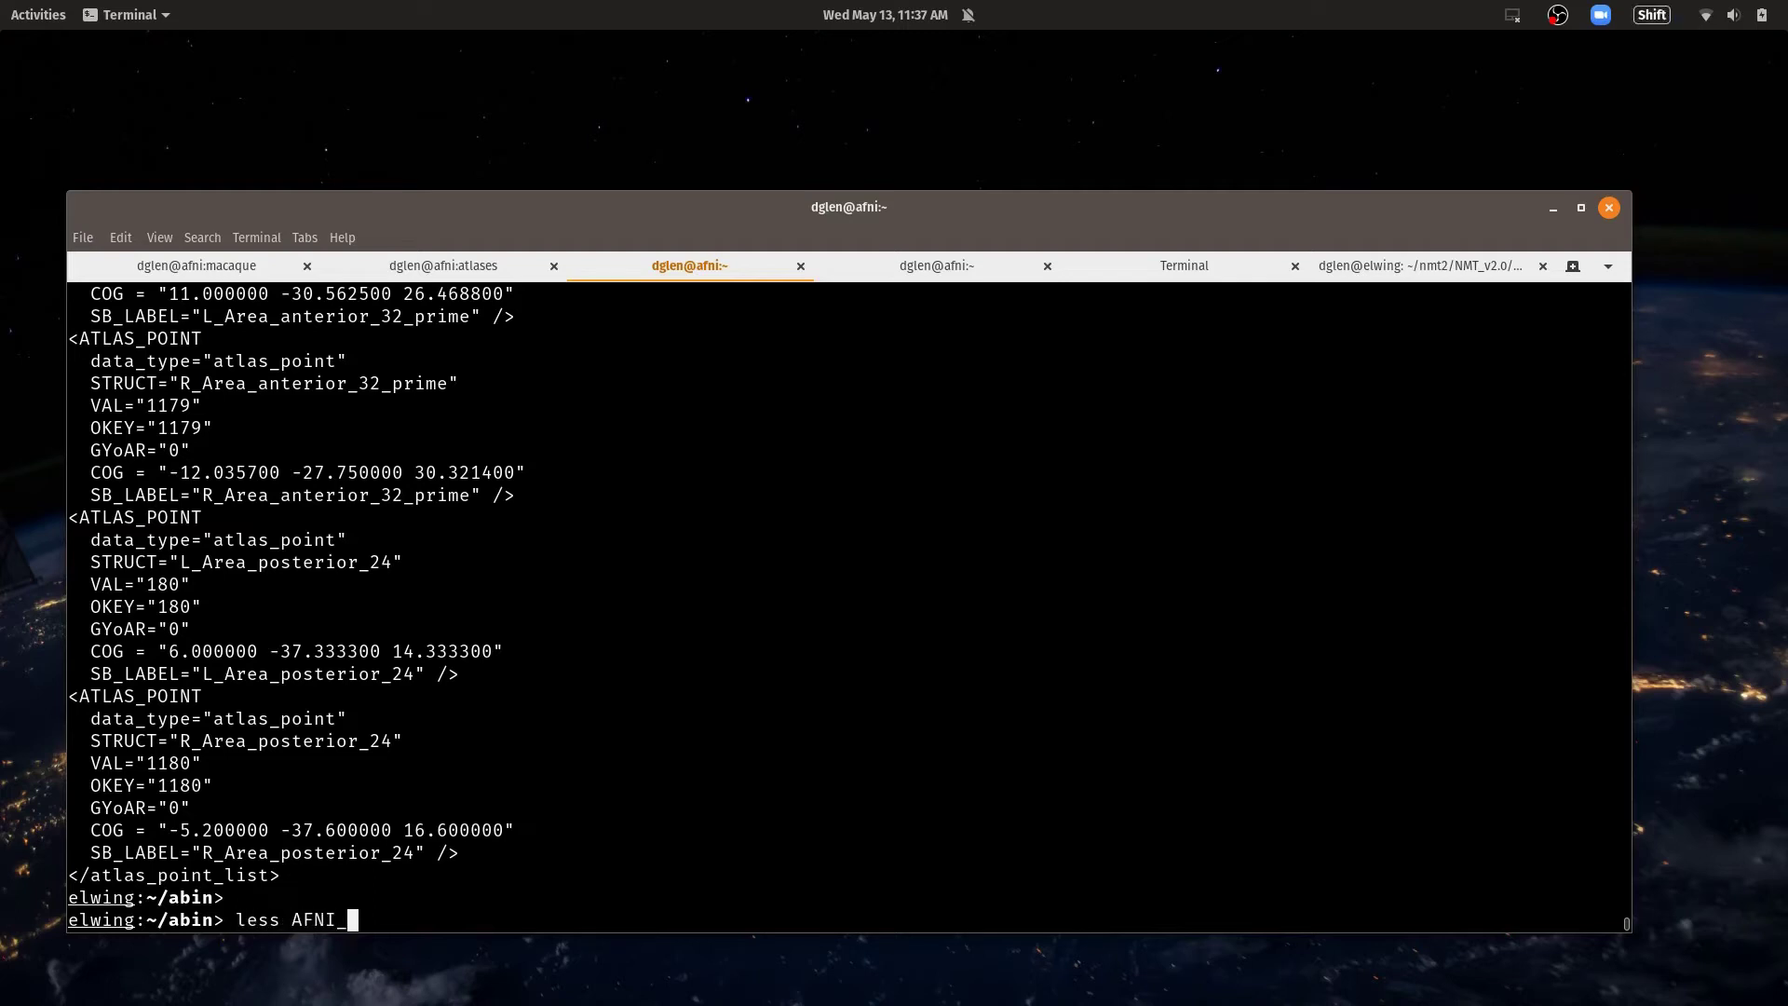
{"action": "type", "text": "atlas_sp"}
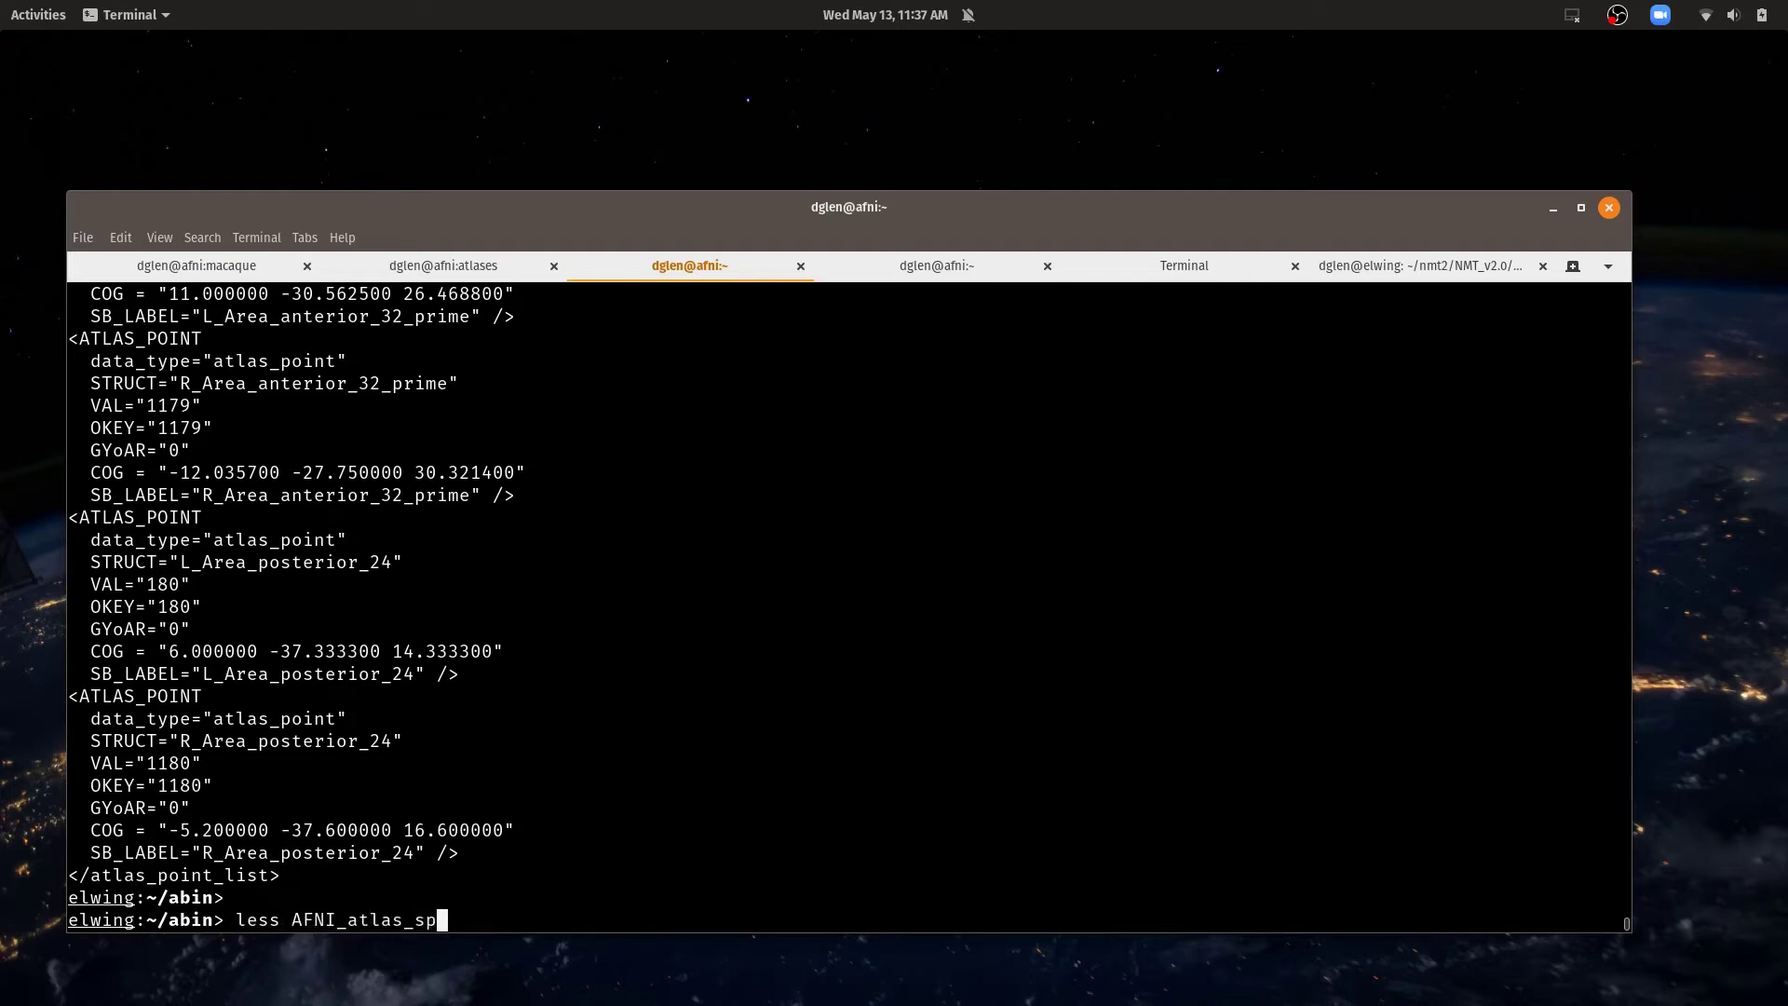
{"action": "type", "text": "aces.niml"}
{"action": "key", "text": "Return"}
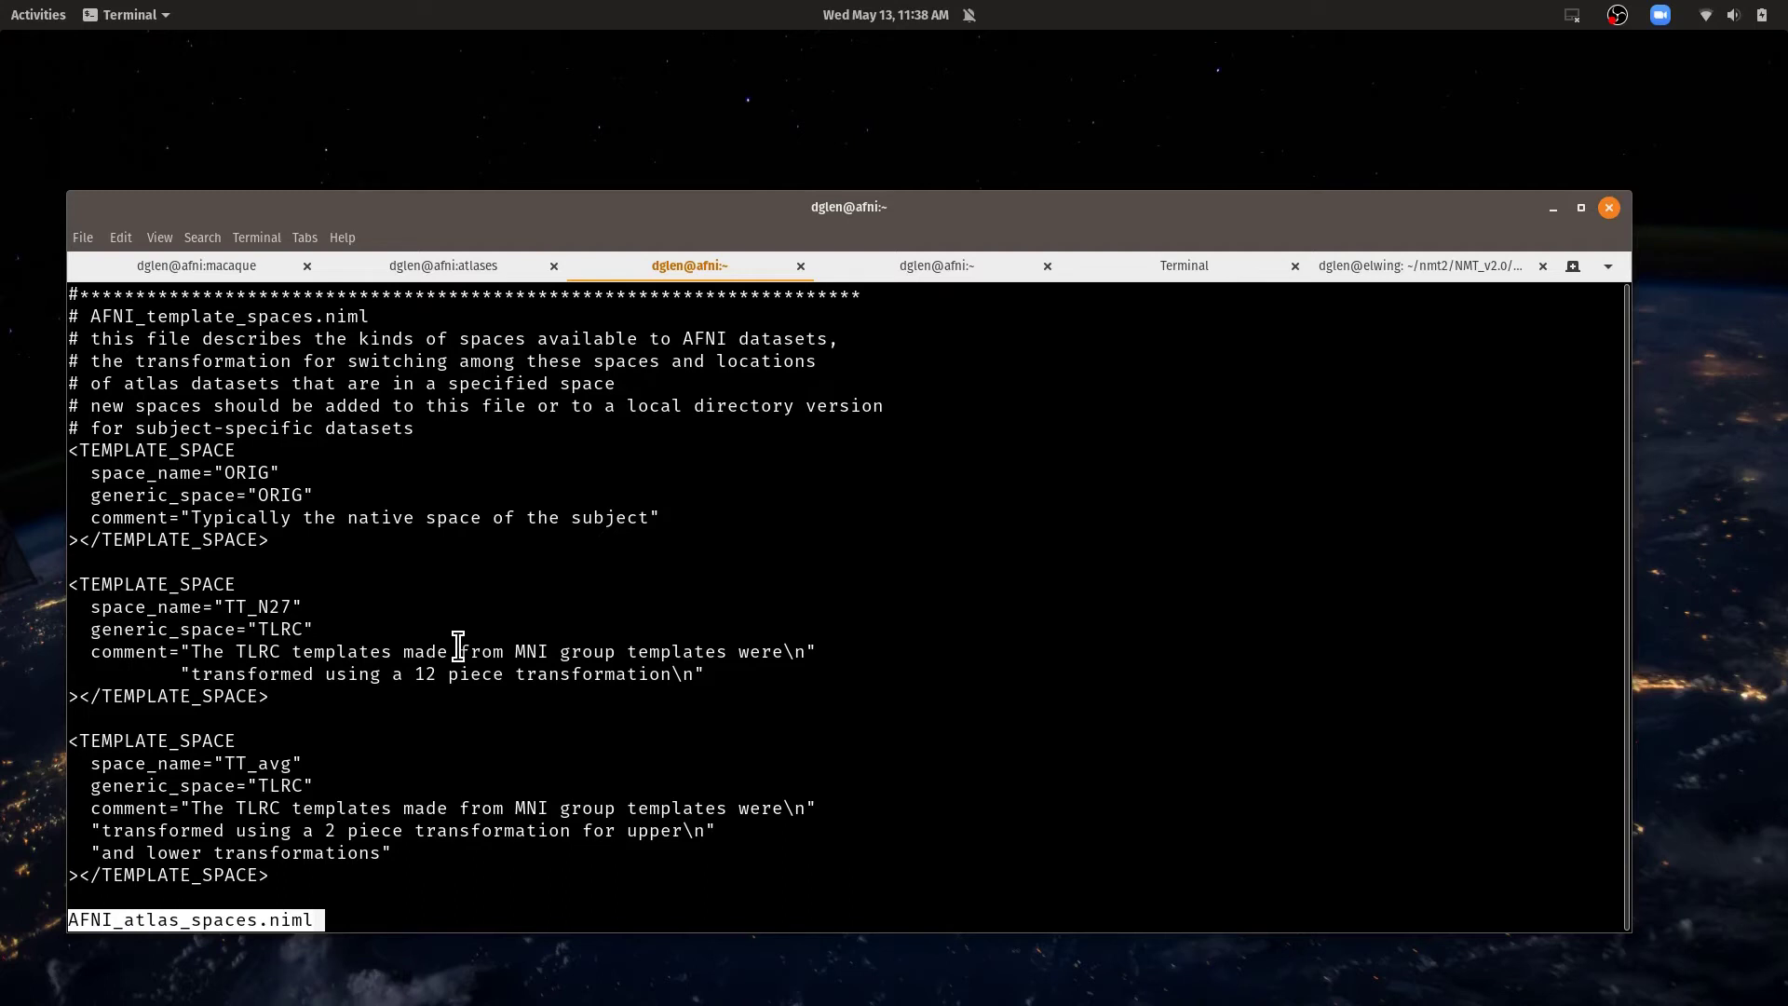
Page past the TEMPLATE_SPACE entries, including MNI_SPM2 and HaskinsPeds, to Atlas transformations
{"action": "key", "text": "space"}
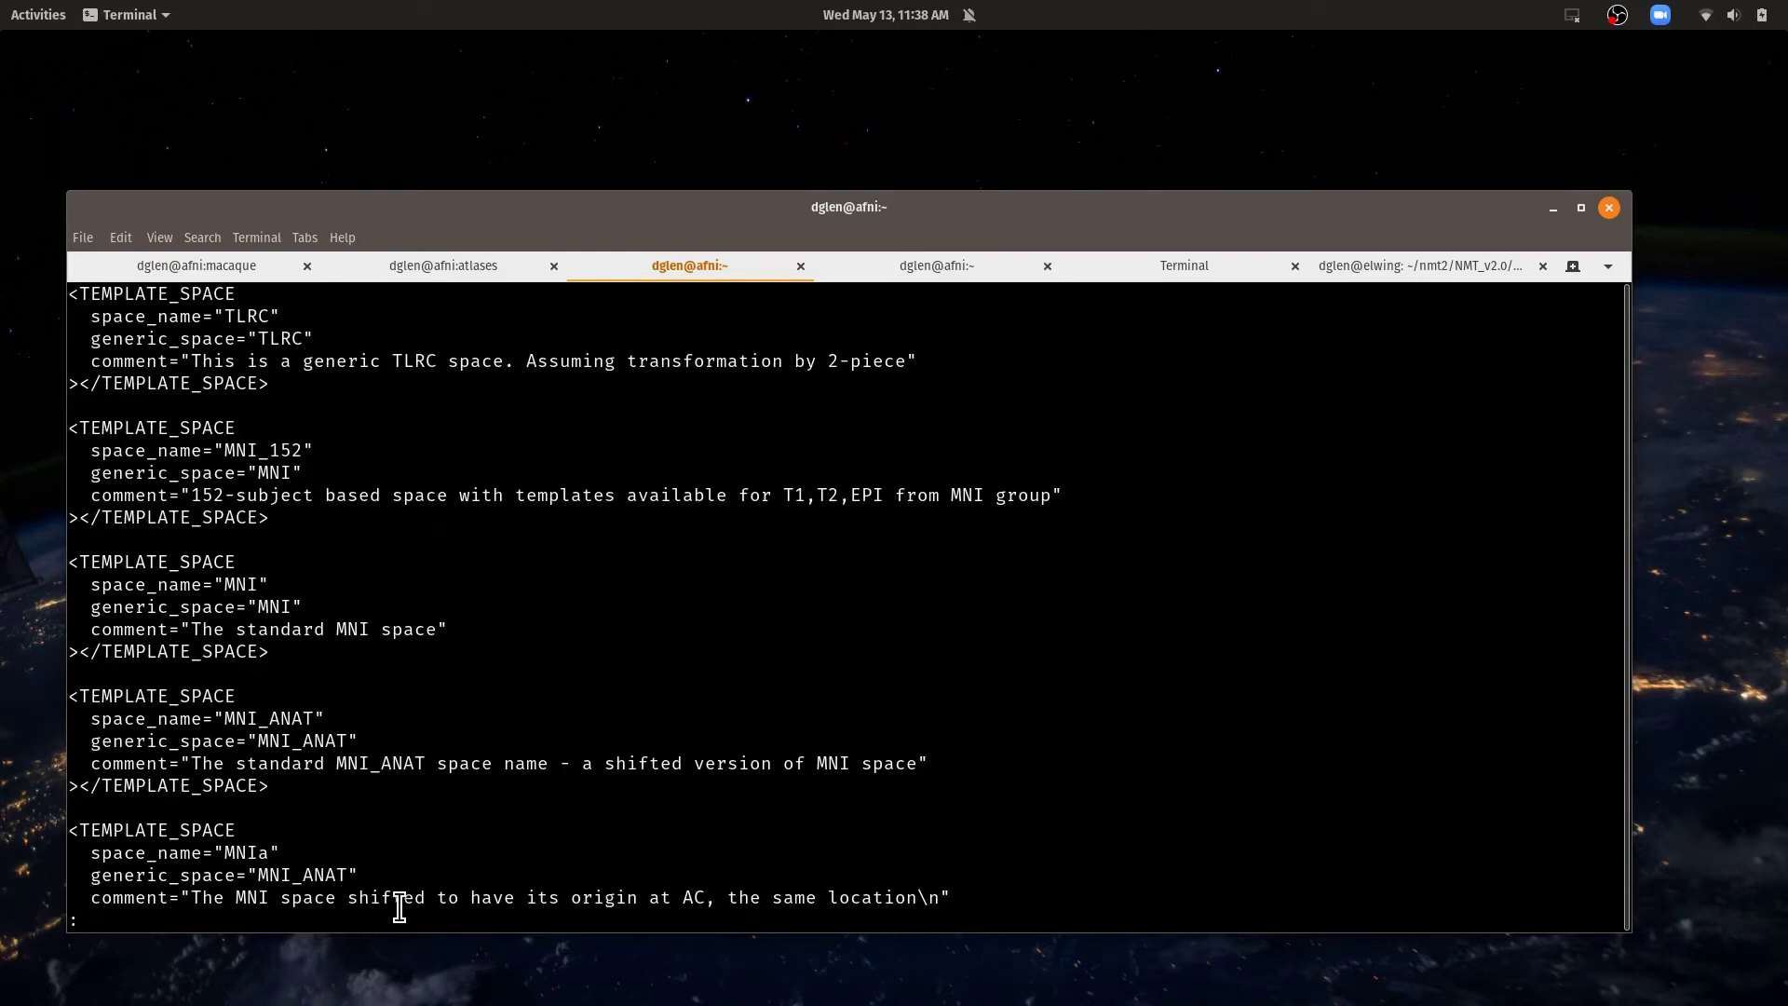
{"action": "key", "text": "space"}
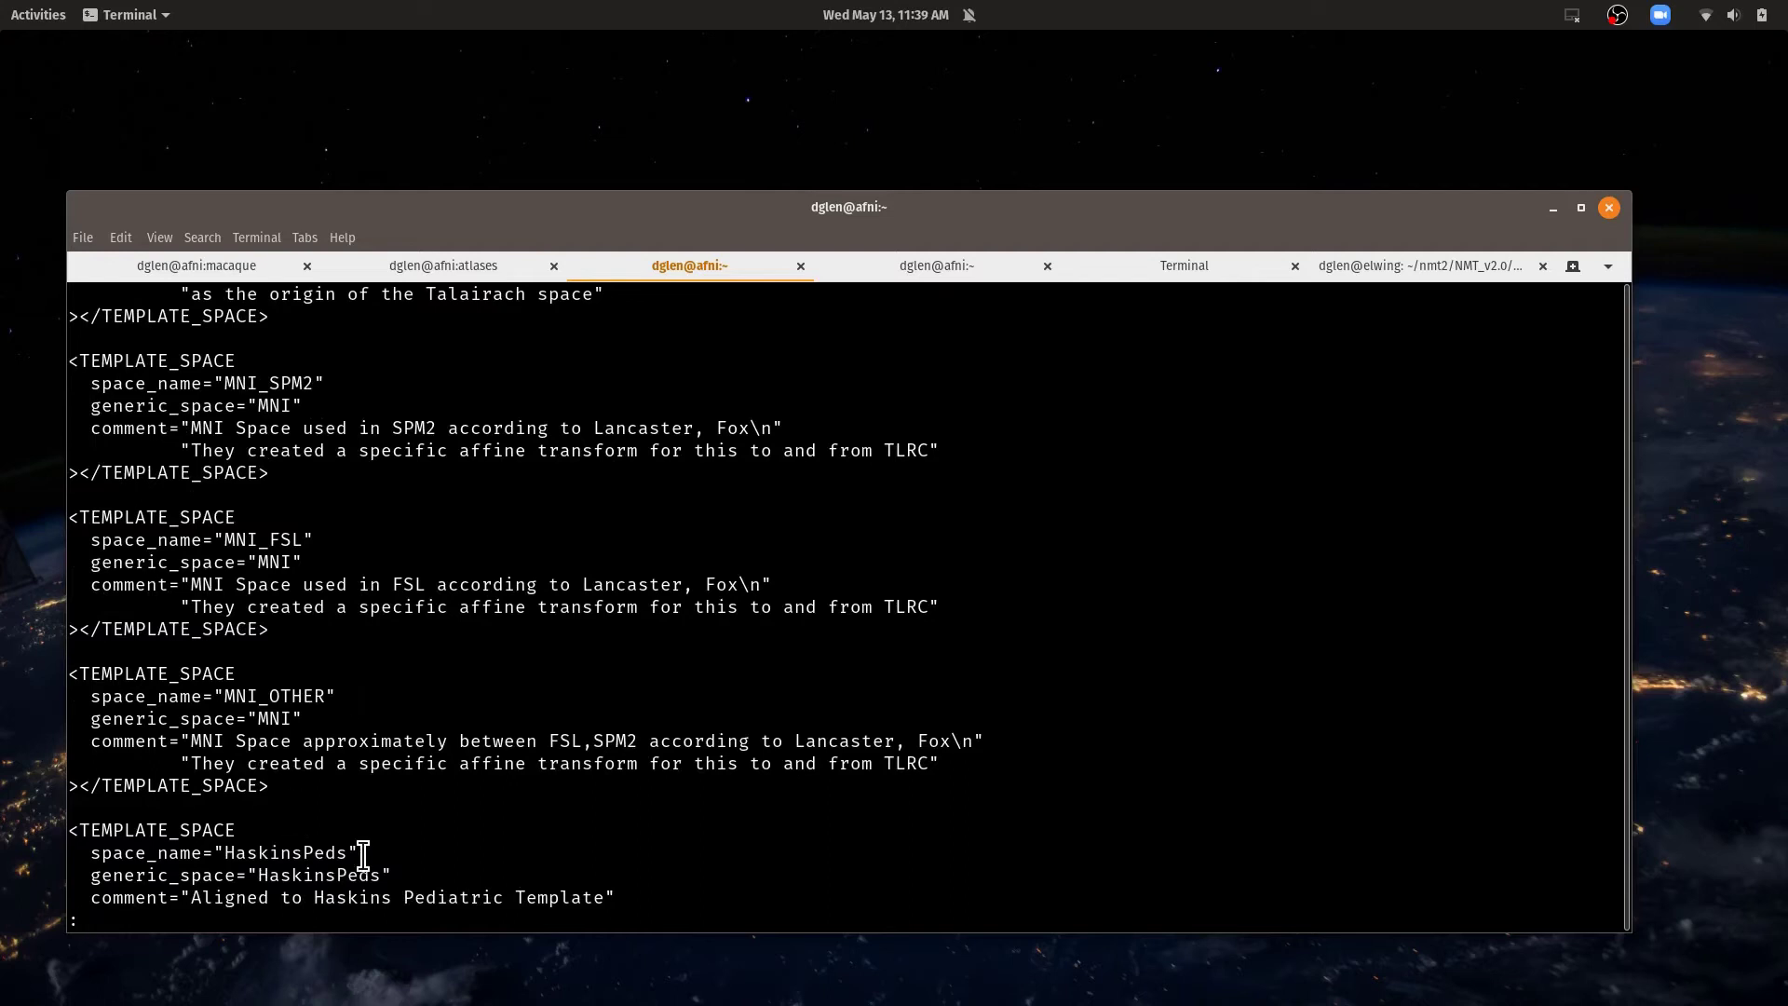
{"action": "key", "text": "space"}
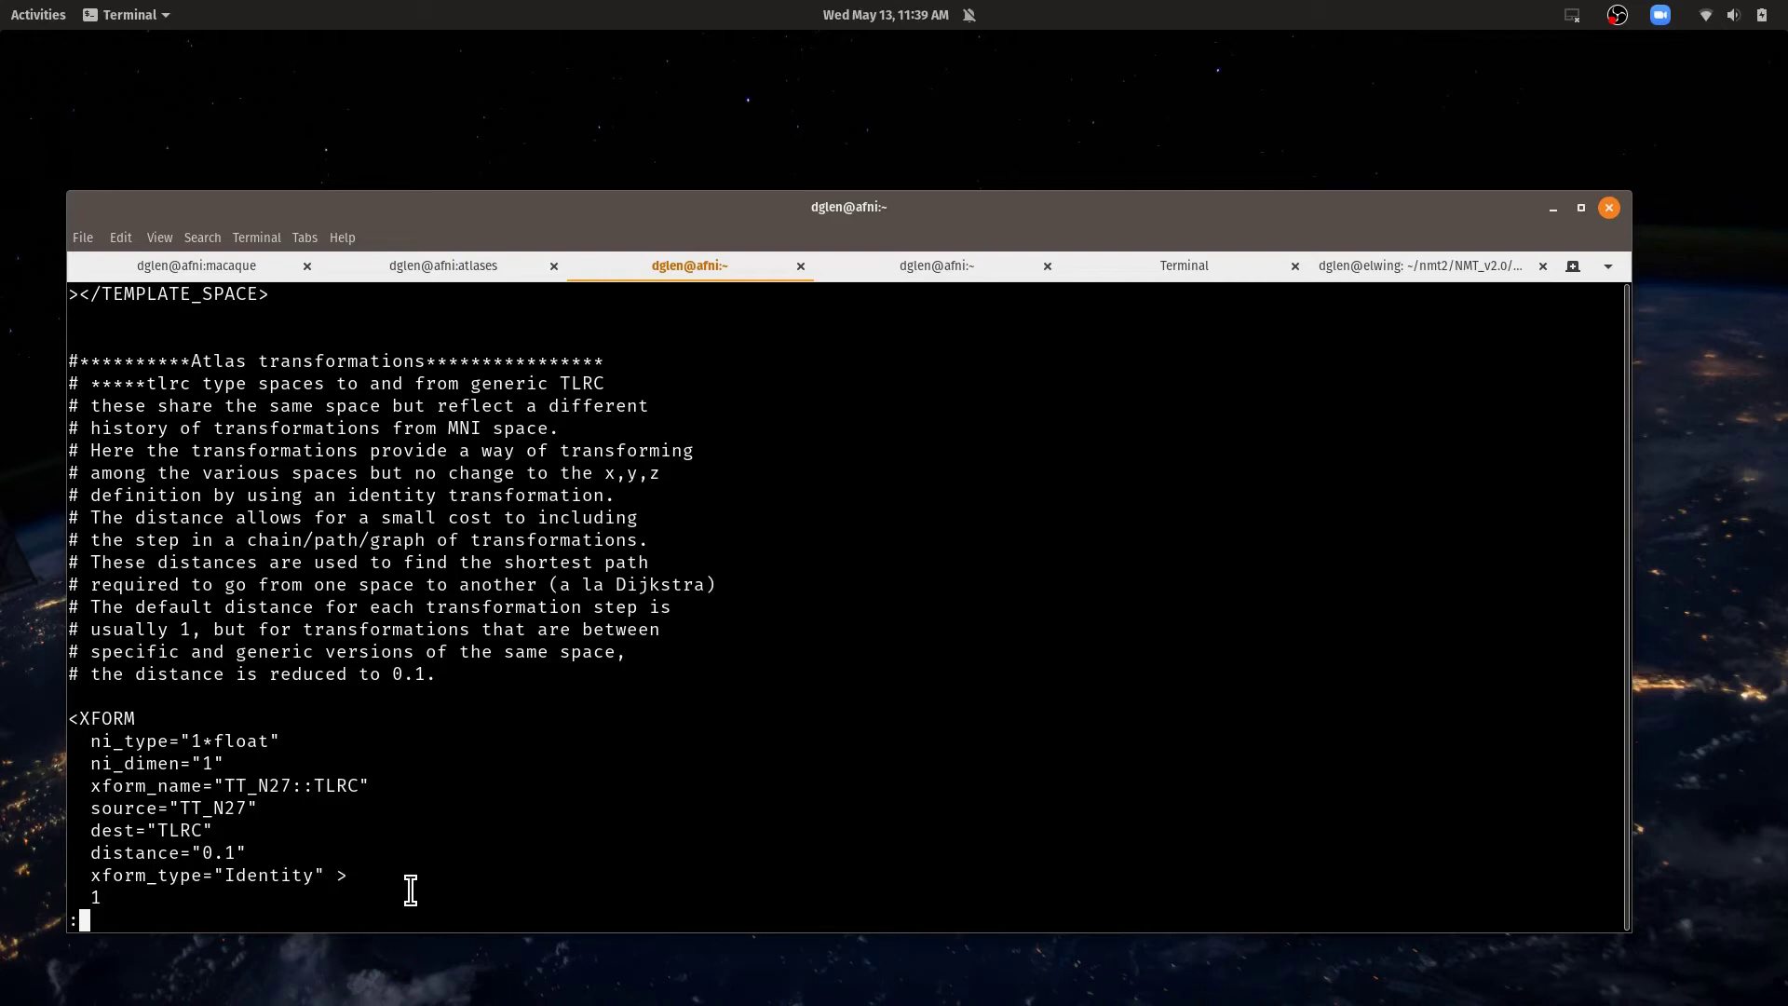
Page through the XFORM blocks, from MNI_FSL and MNI::TT_N27 to MNI_ANAT, reaching Atlas datasets
{"action": "key", "text": "space"}
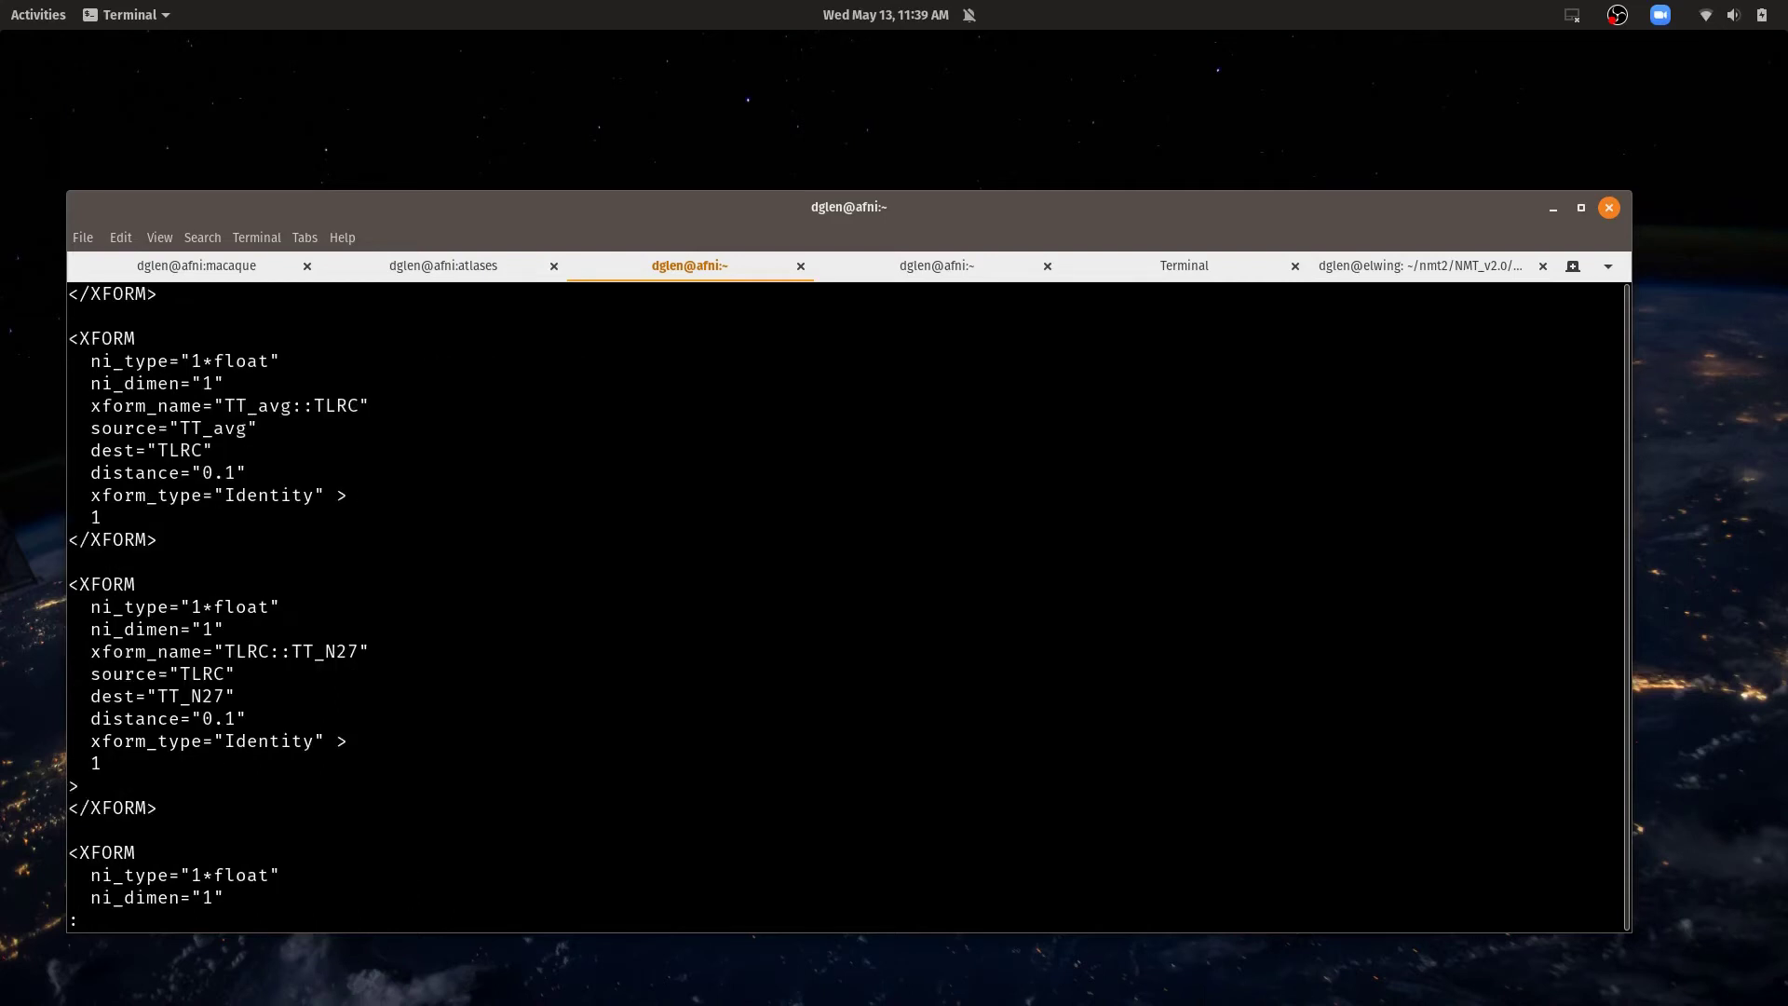
{"action": "key", "text": "space"}
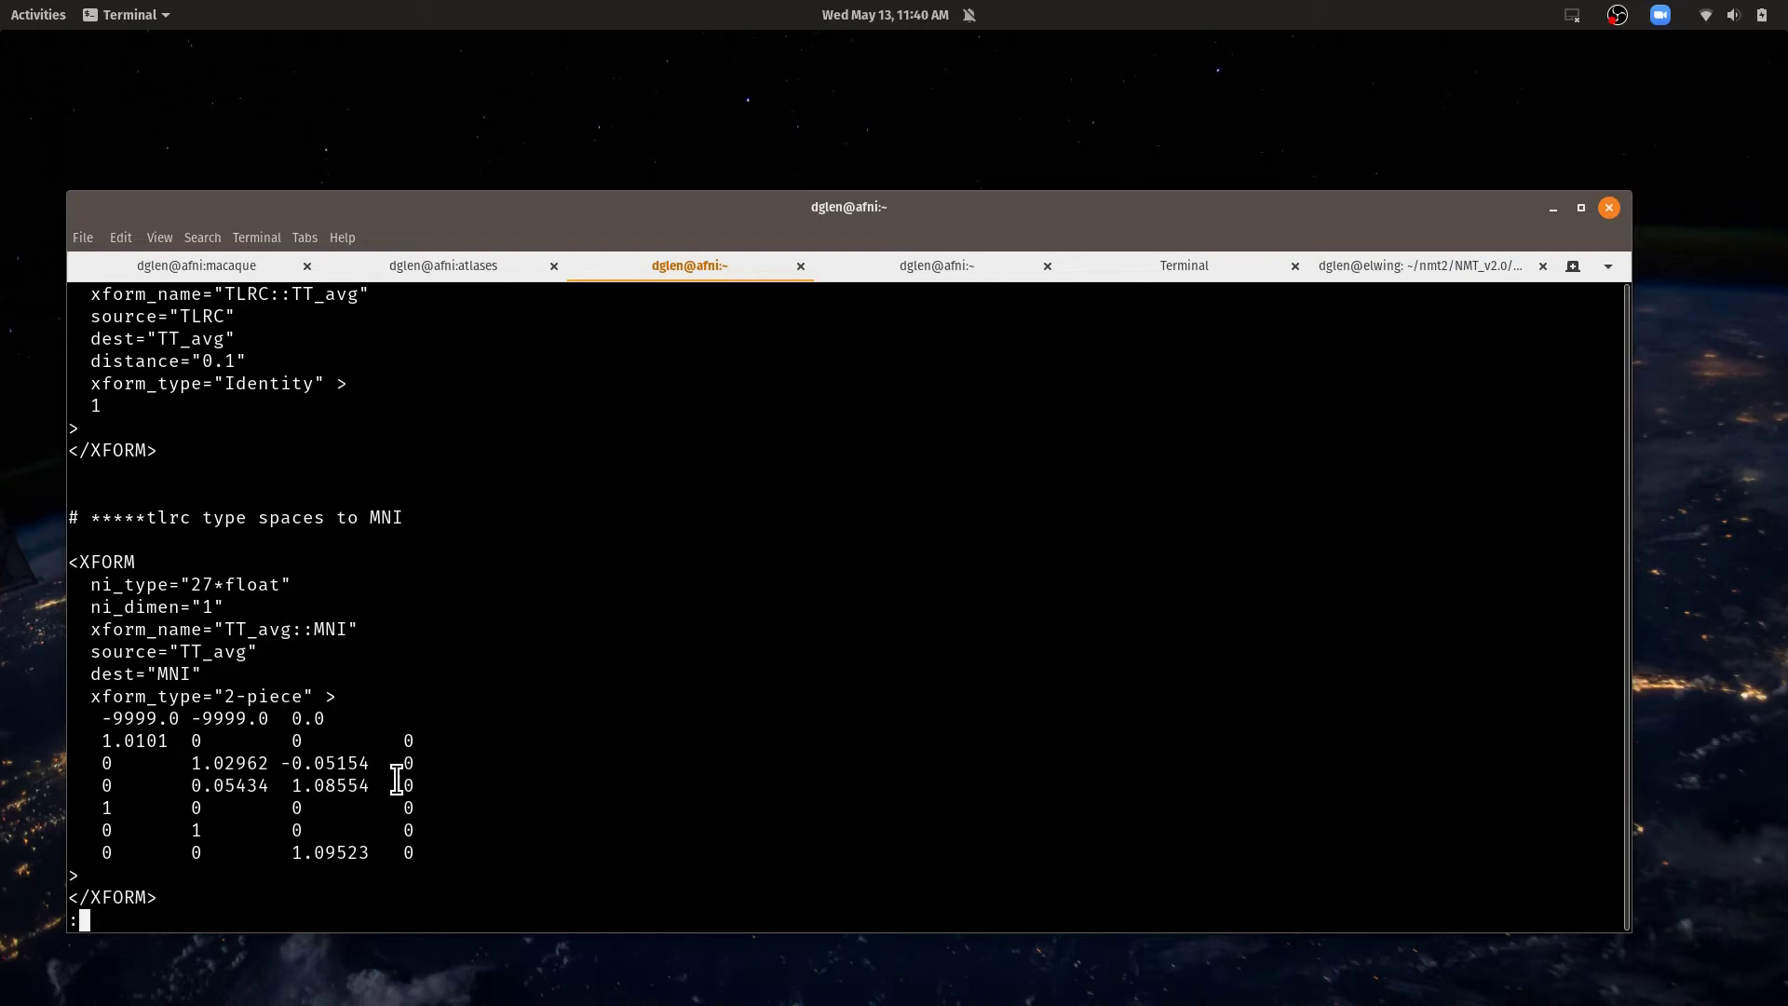
{"action": "key", "text": "space"}
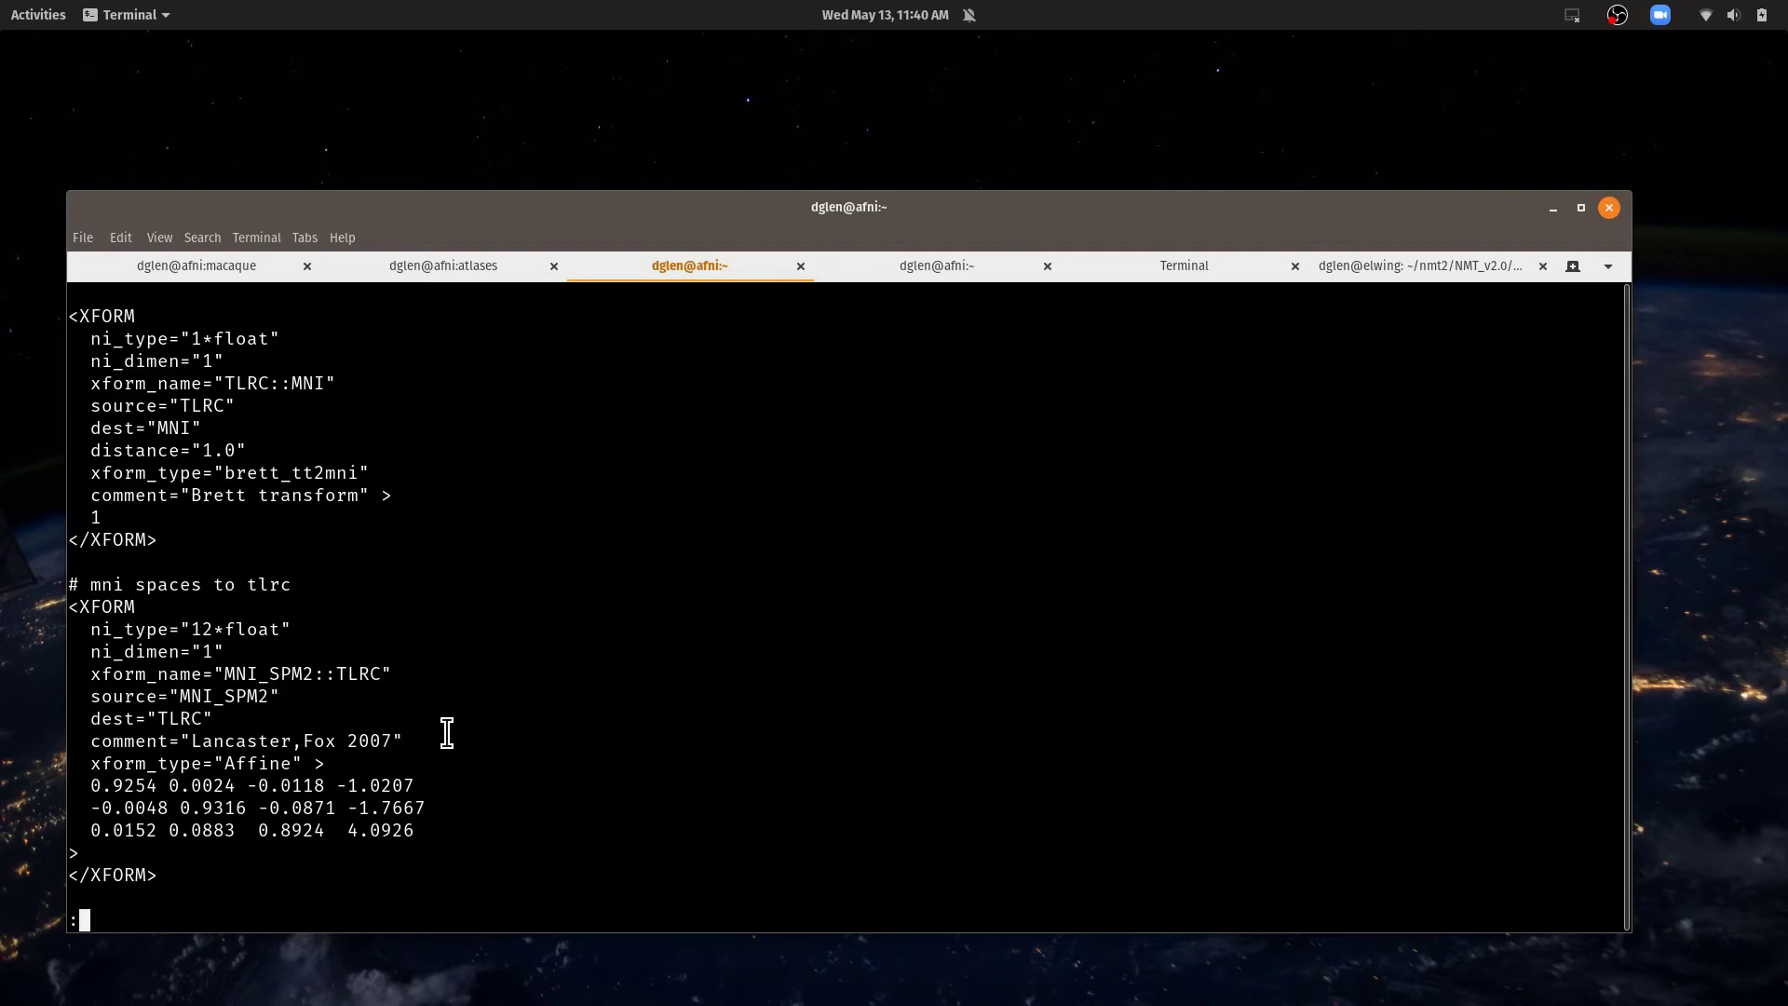
{"action": "key", "text": "space"}
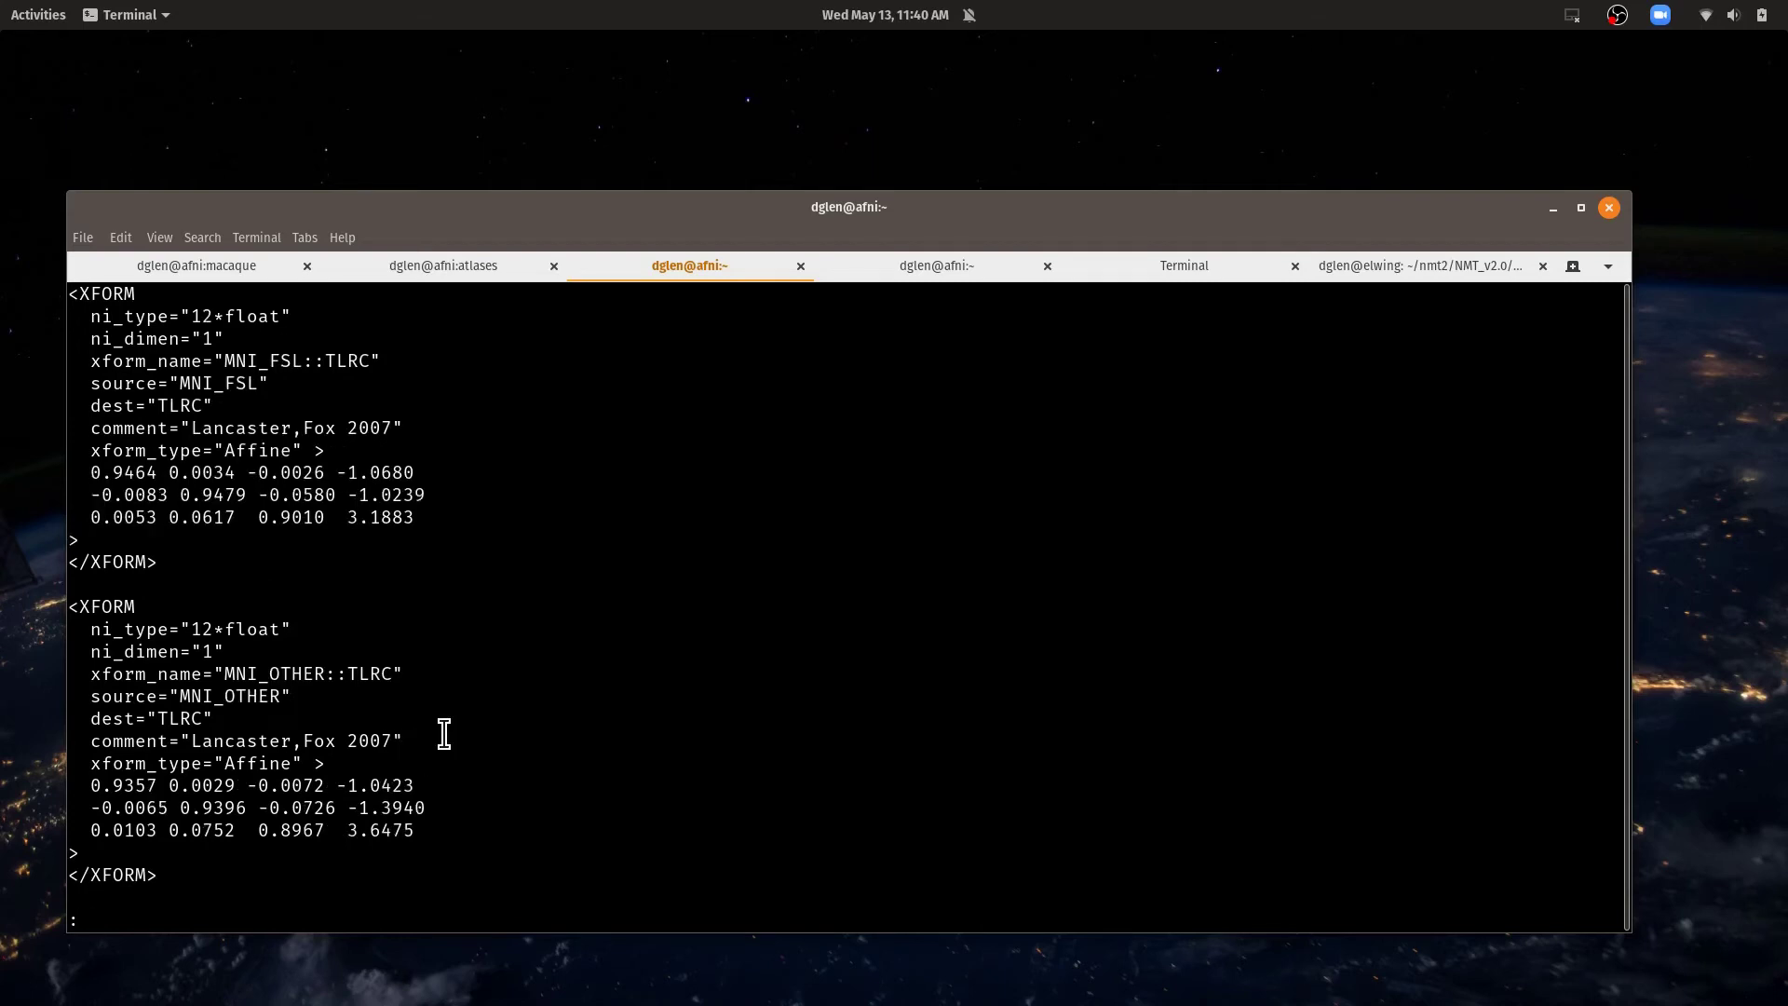
{"action": "key", "text": "space"}
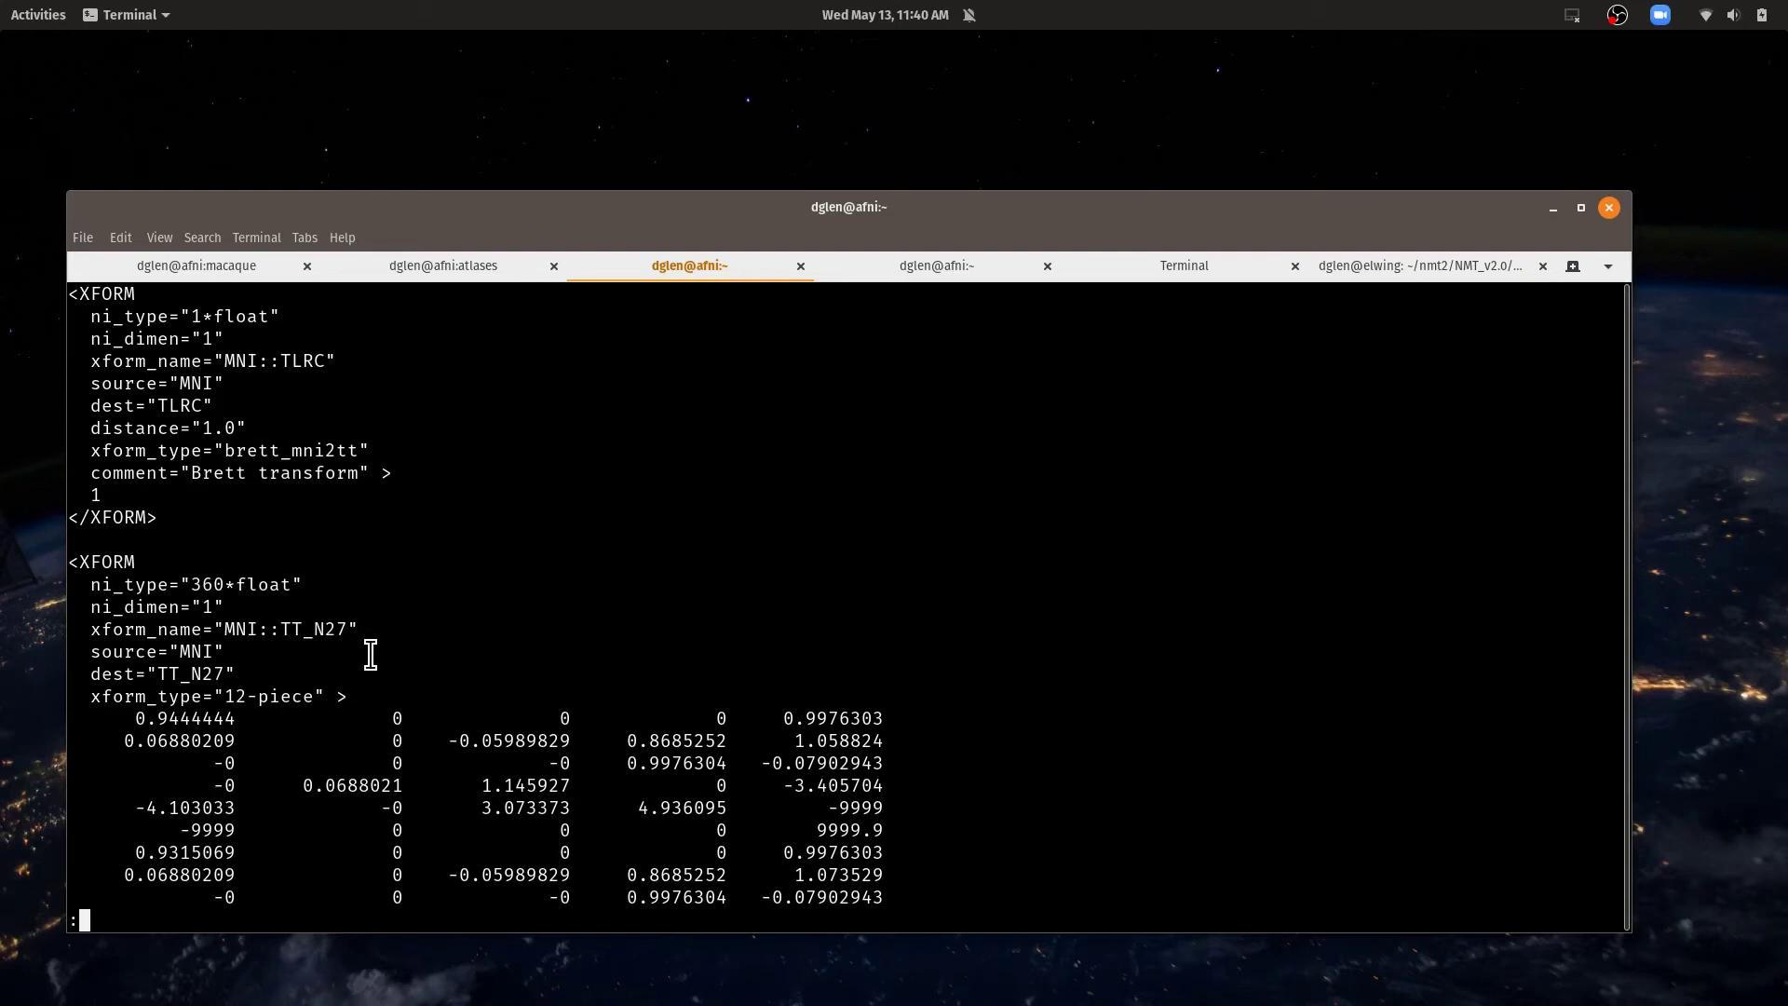
{"action": "key", "text": "space"}
{"action": "key", "text": "space"}
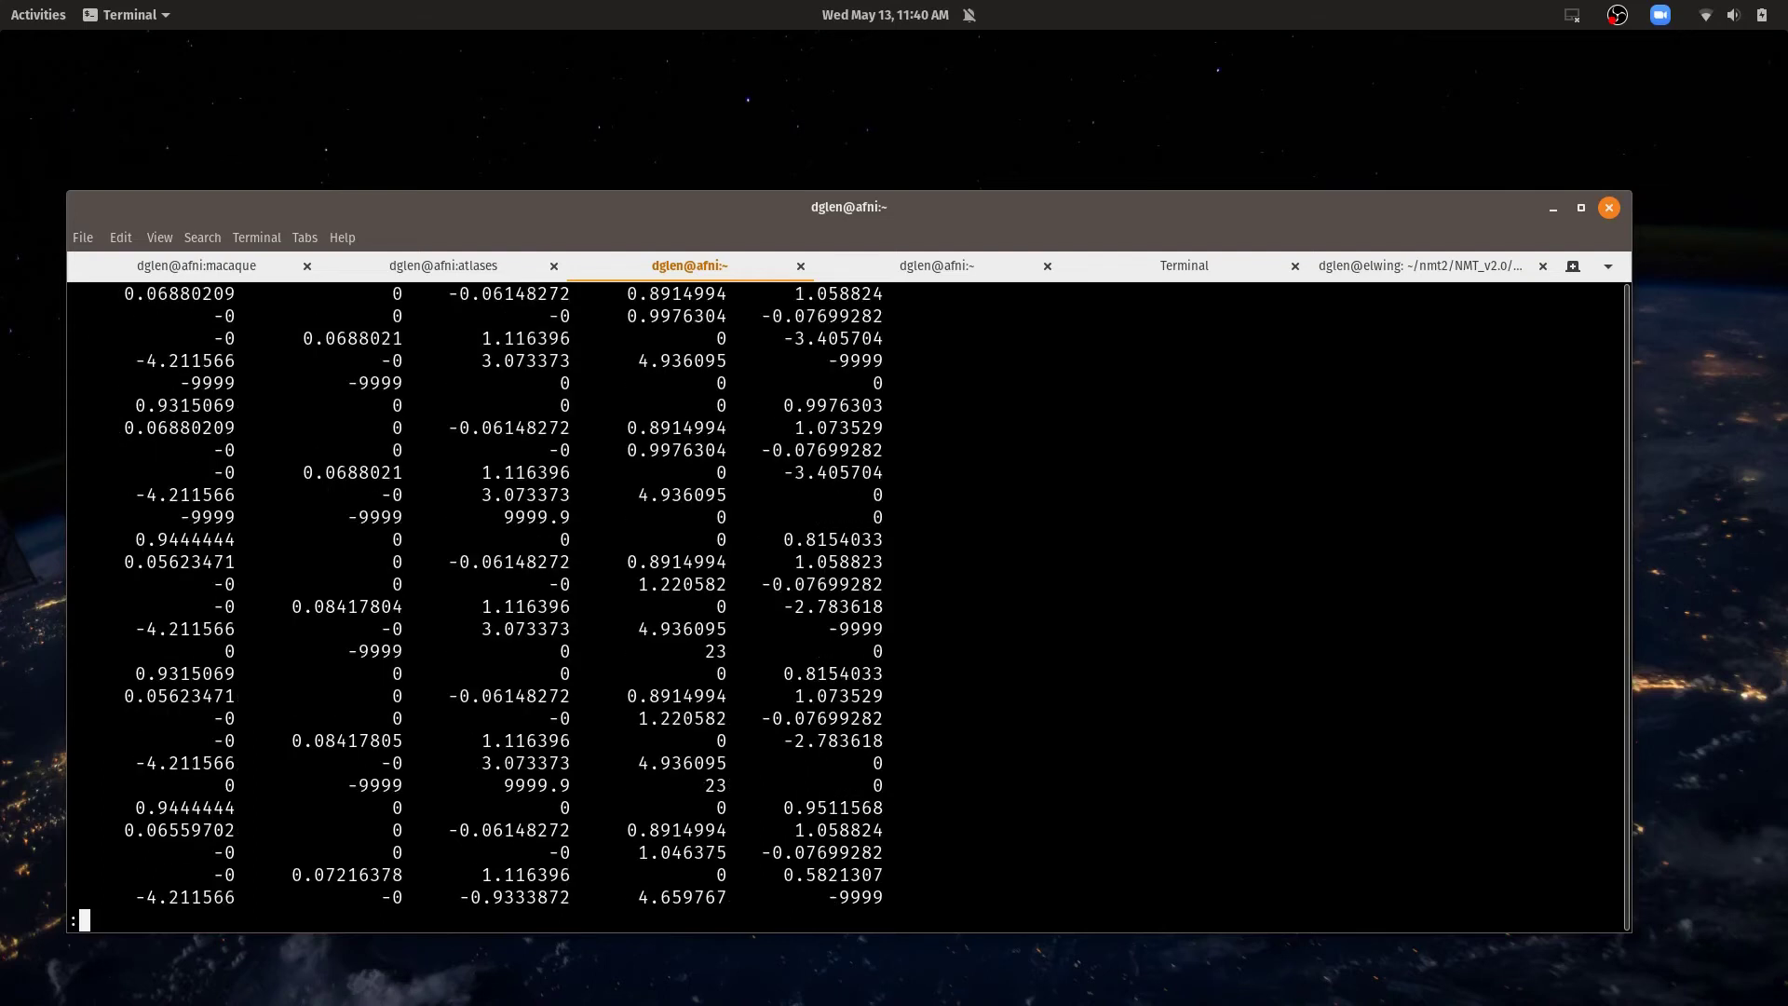
{"action": "key", "text": "space"}
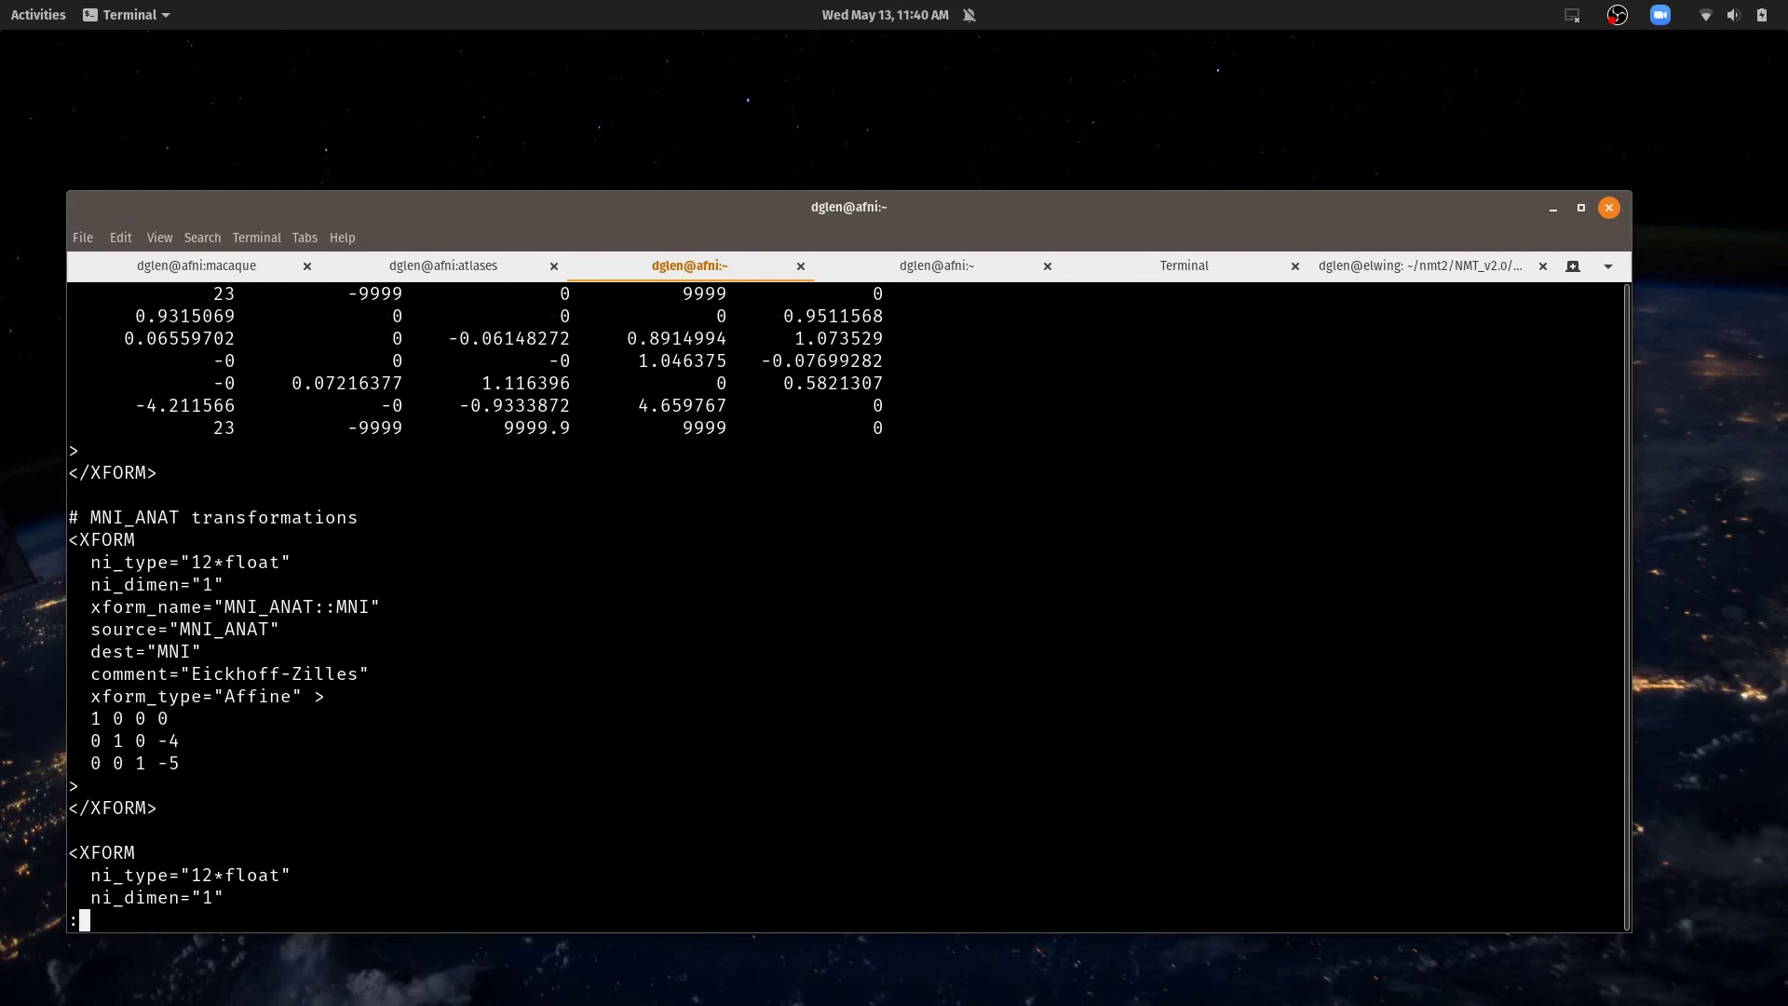
{"action": "key", "text": "space"}
{"action": "key", "text": "space"}
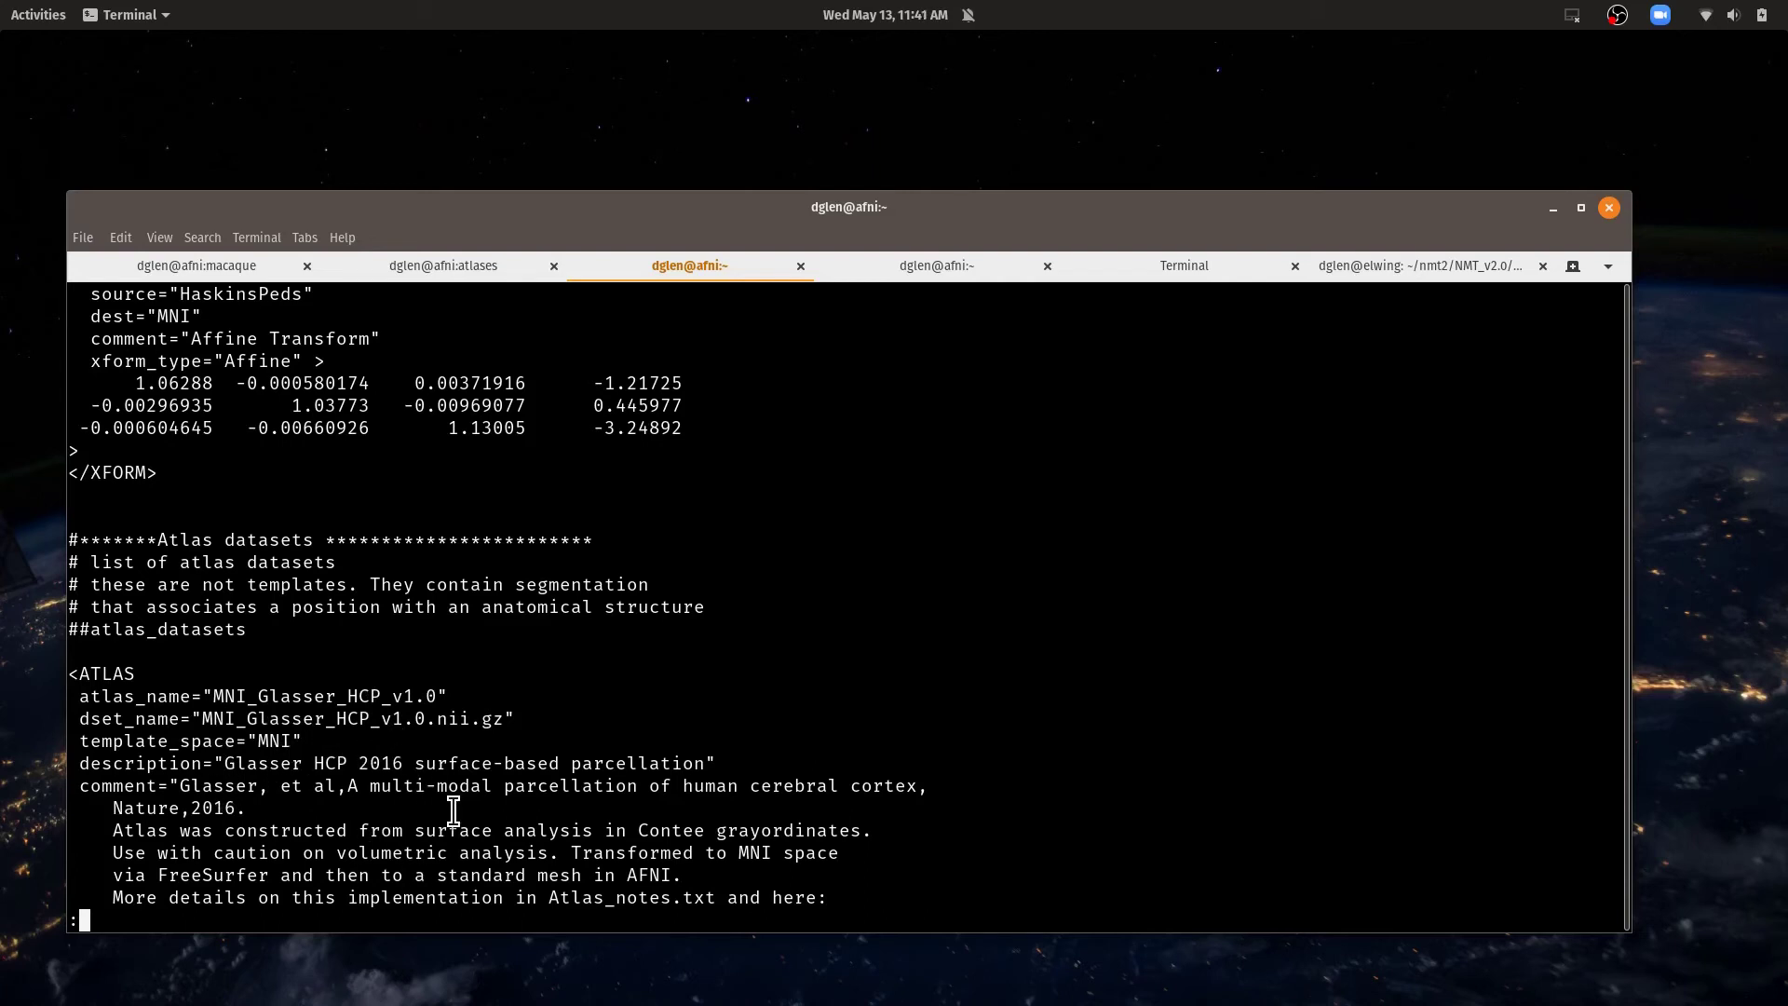
Page through the Glasser, Brainnetome, Eickhoff and CA_N27_MPM atlas entries to Template datasets
{"action": "key", "text": "Down"}
{"action": "key", "text": "Down"}
{"action": "key", "text": "Down"}
{"action": "key", "text": "Down"}
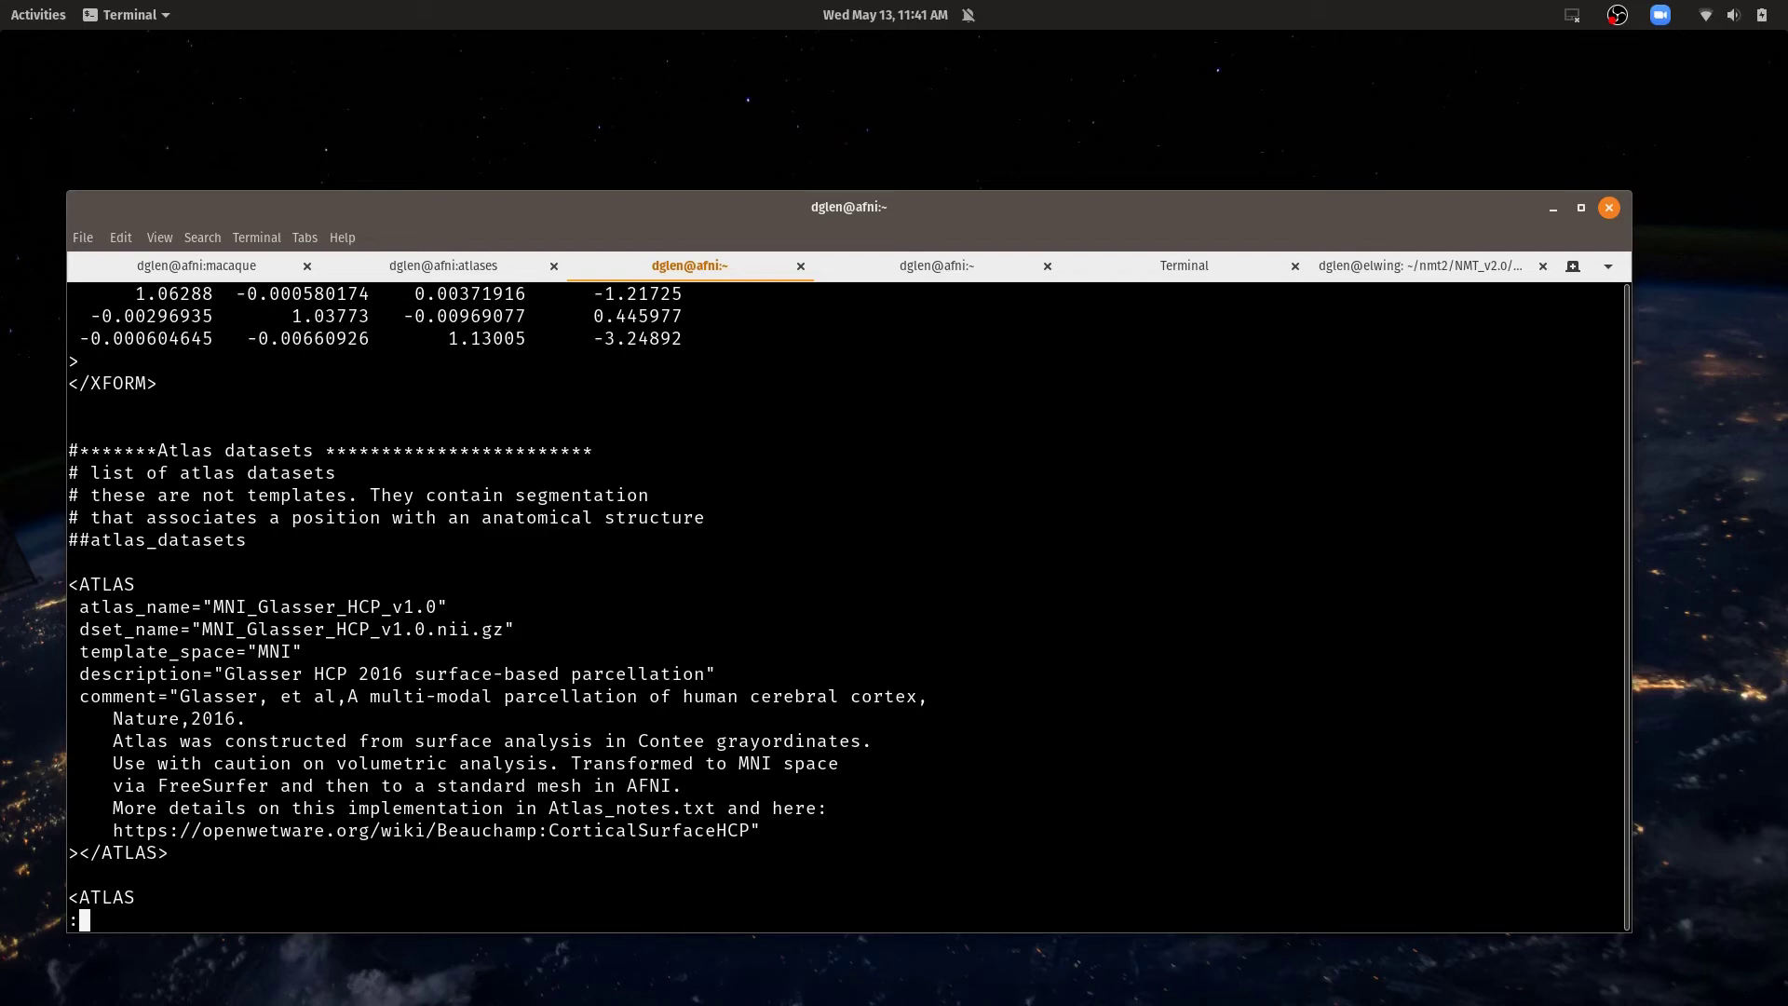
{"action": "key", "text": "space"}
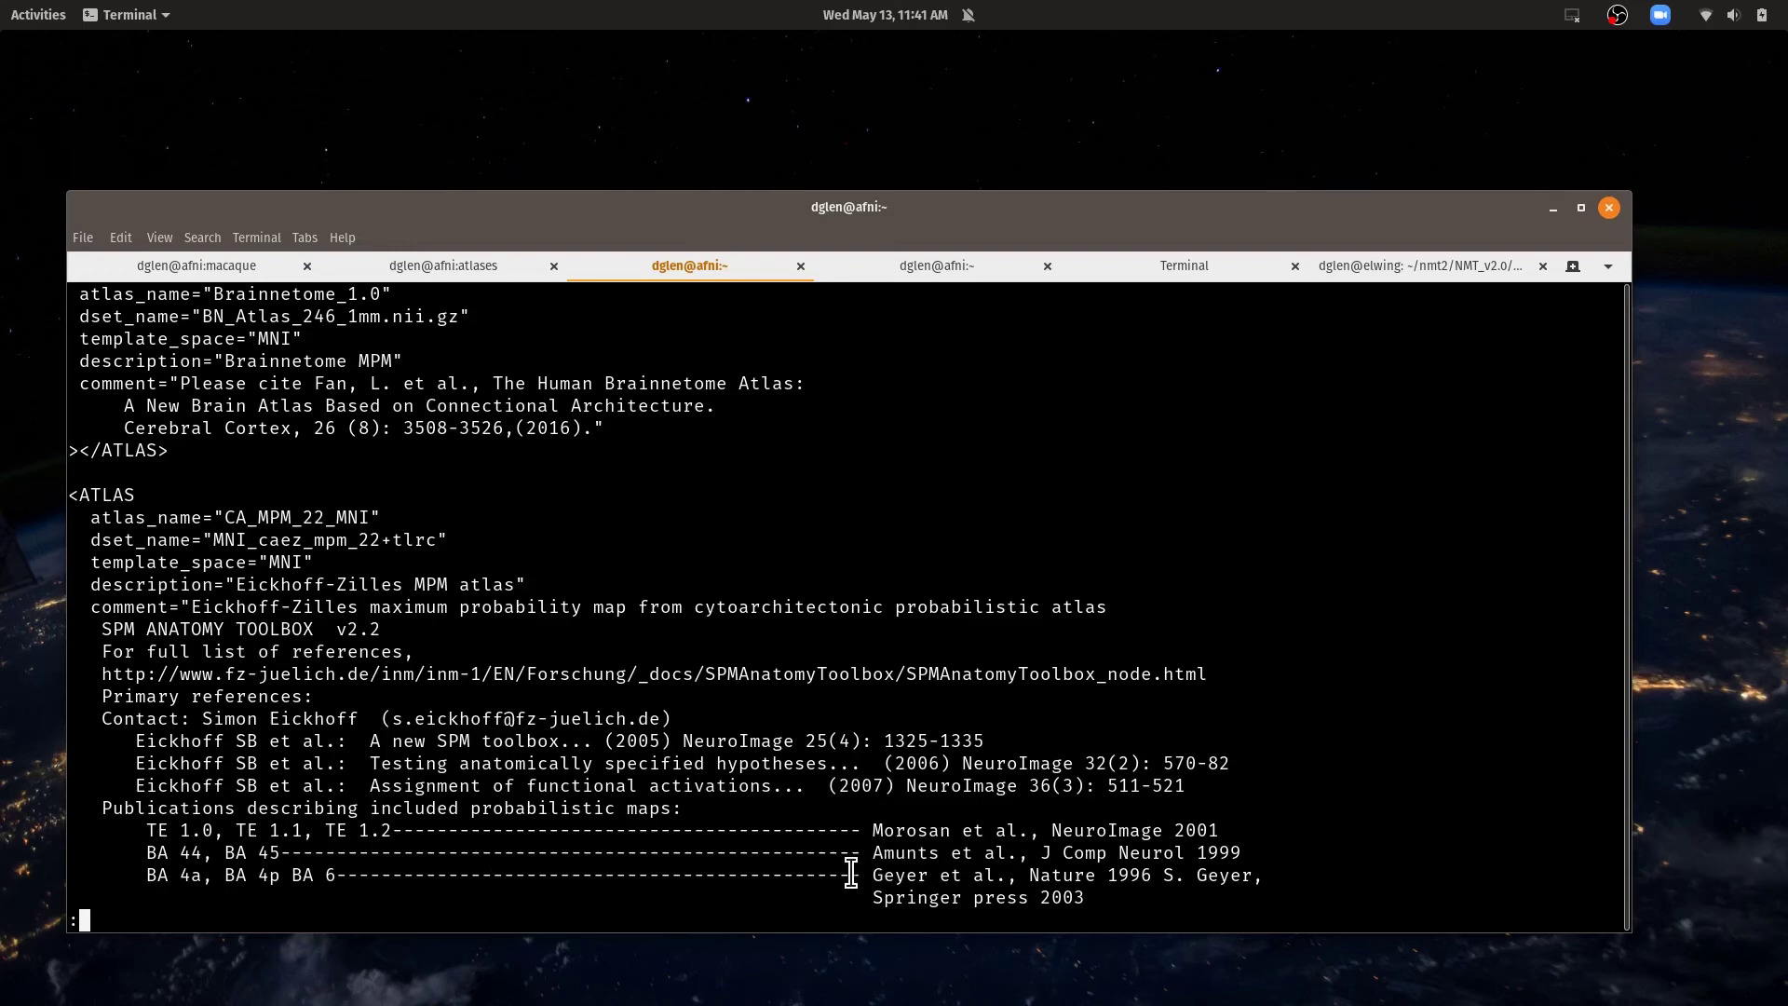
{"action": "key", "text": "space"}
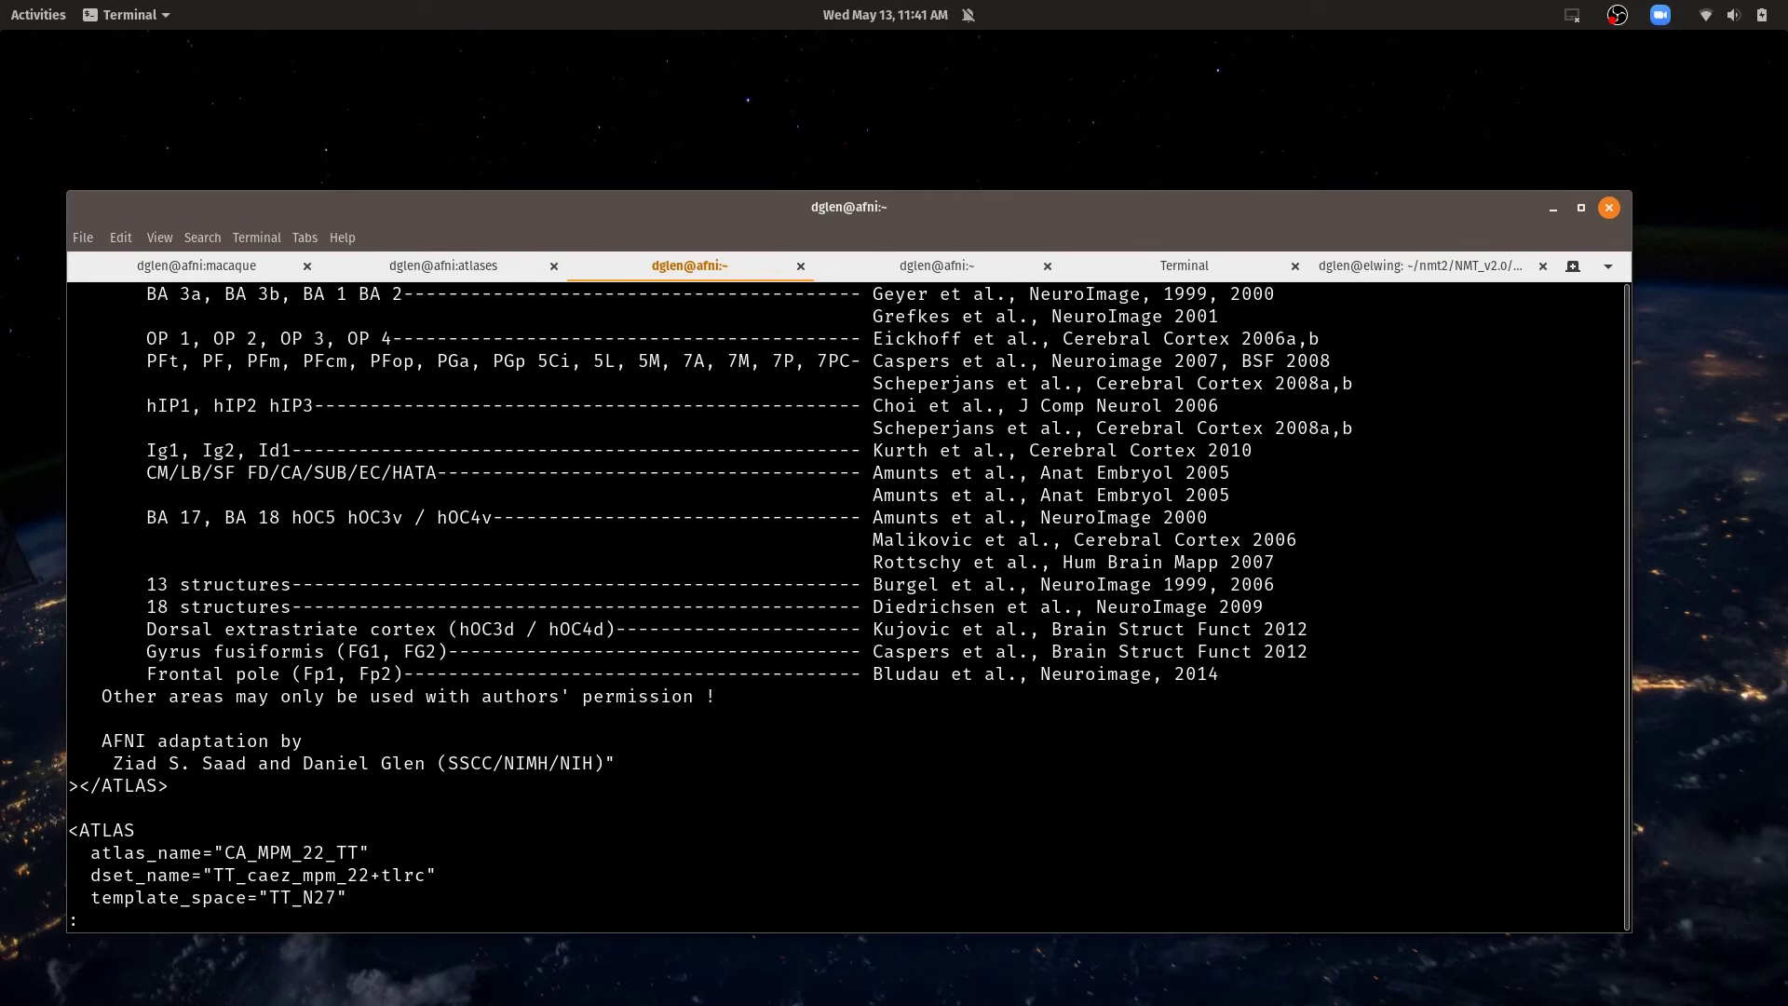
{"action": "key", "text": "b"}
{"action": "key", "text": "space"}
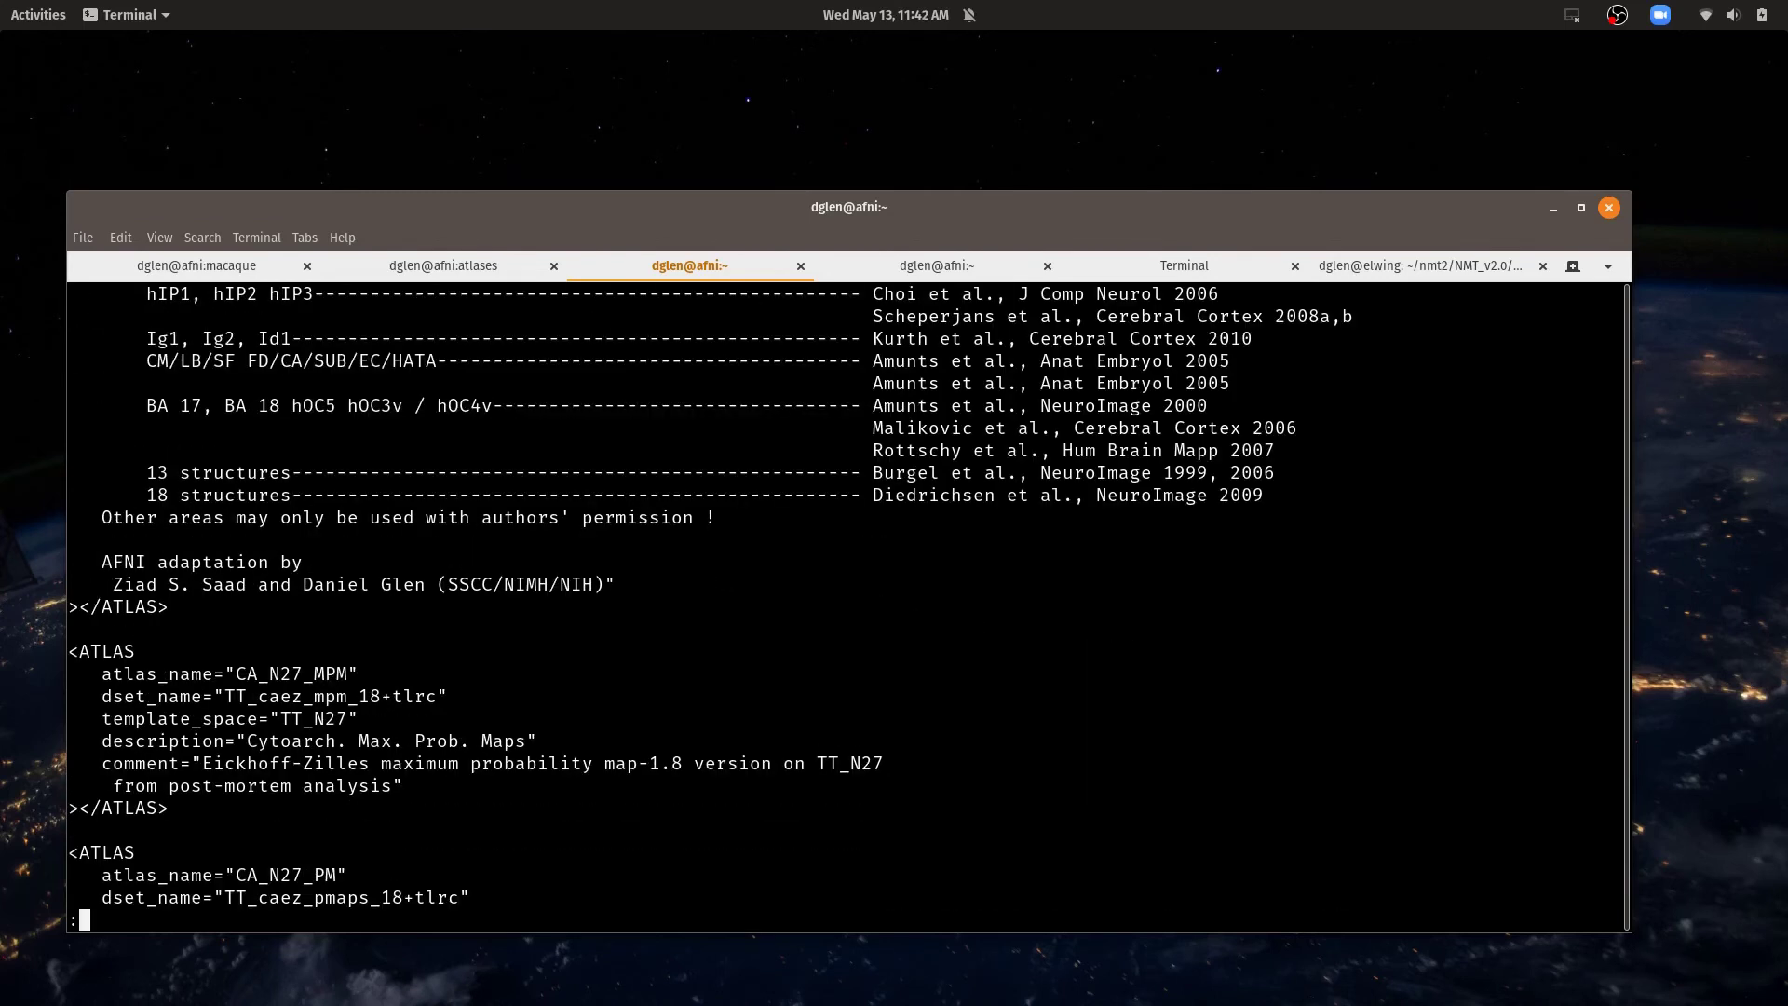
{"action": "key", "text": "space"}
{"action": "key", "text": "space"}
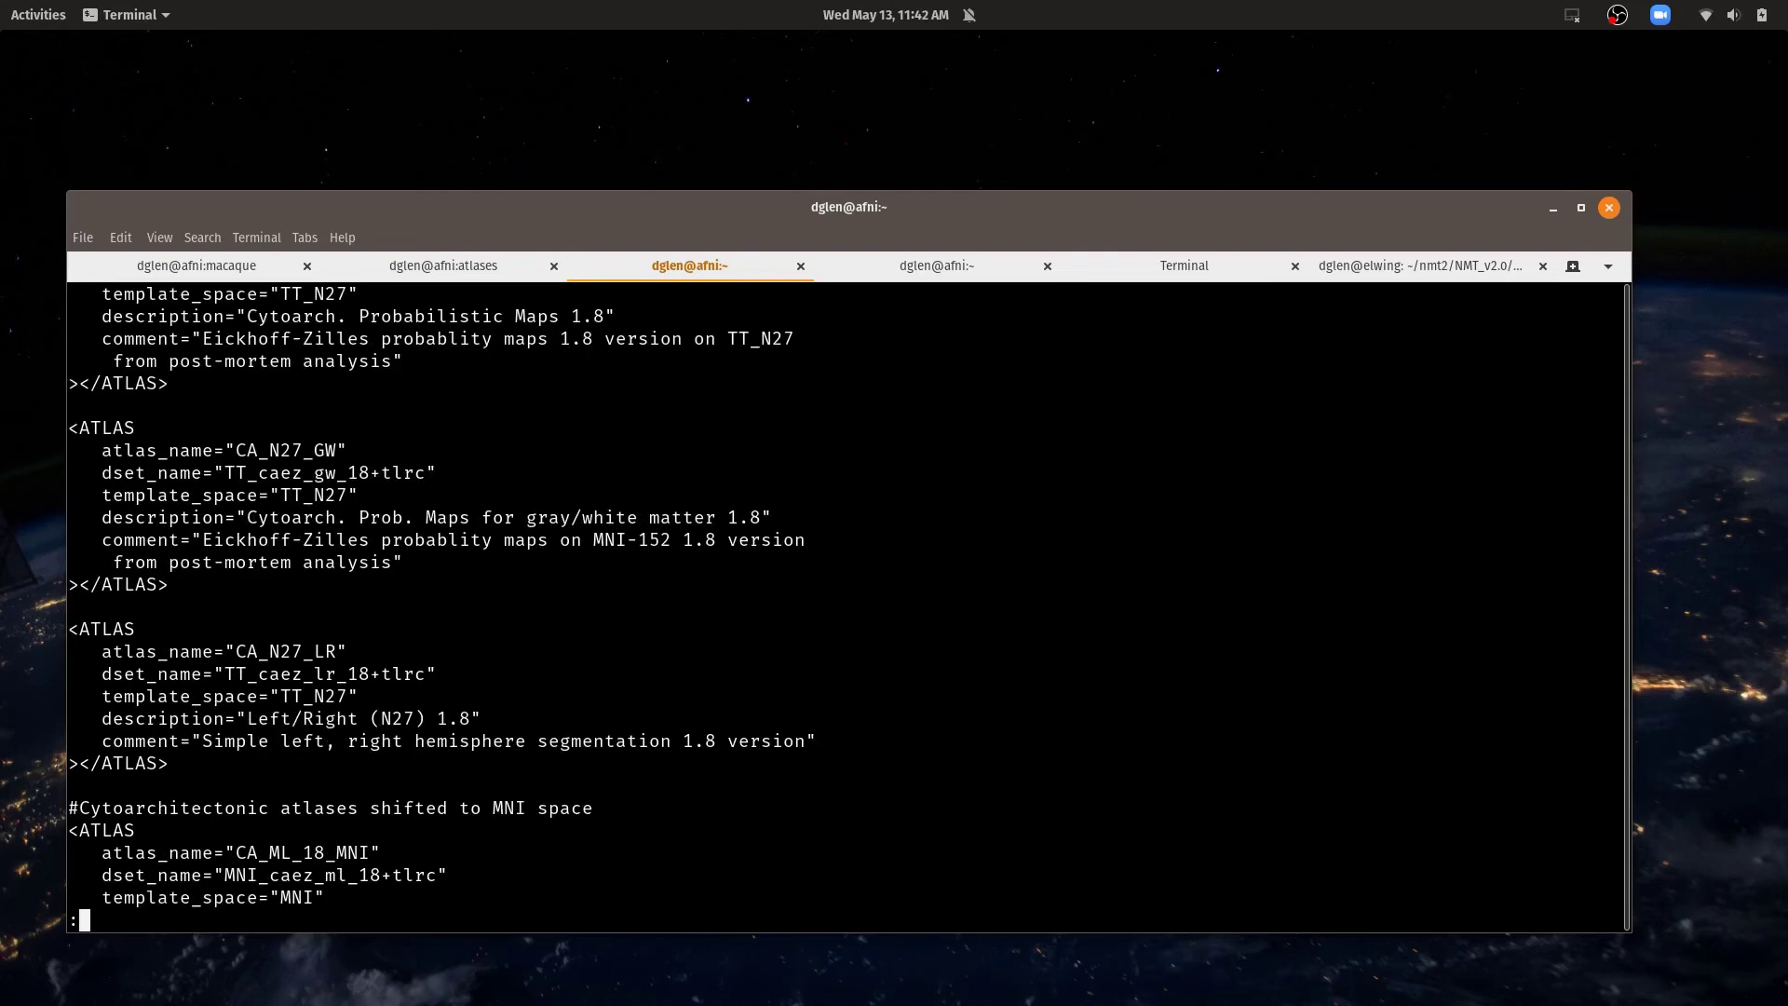
{"action": "key", "text": "space"}
{"action": "key", "text": "space"}
{"action": "key", "text": "space"}
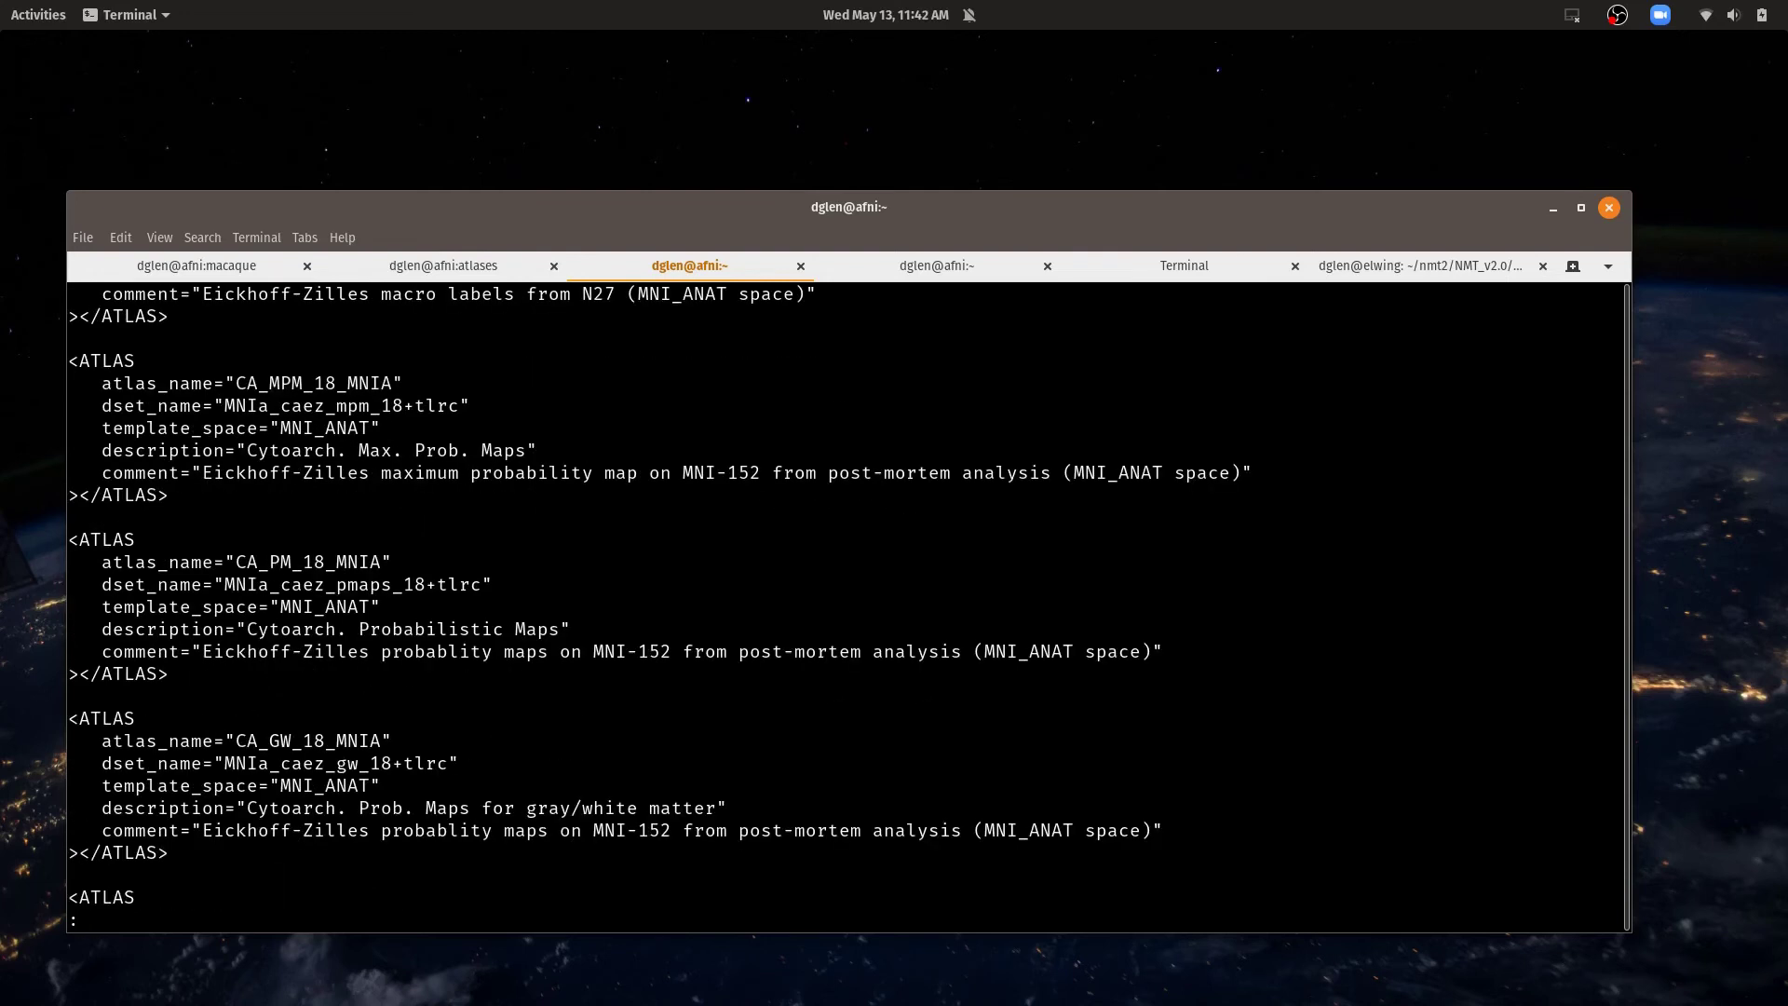
{"action": "key", "text": "space"}
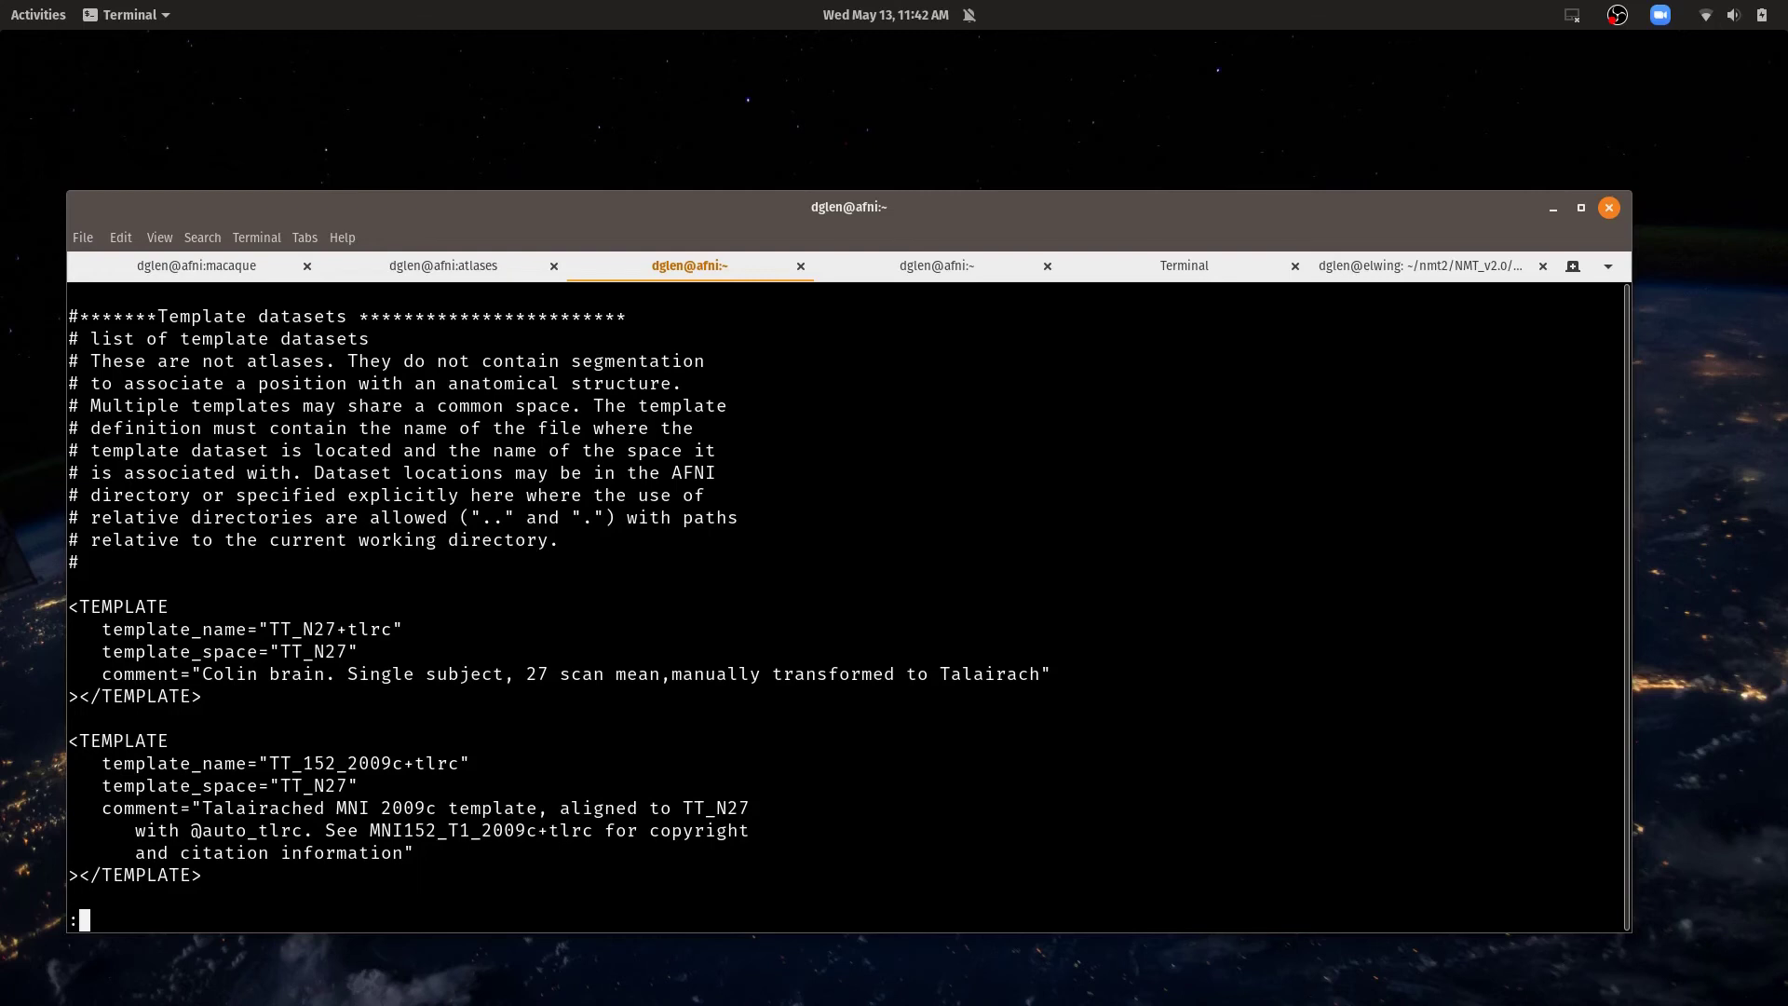
Show the next template entries, then quit less back to the ~/abin prompt
{"action": "key", "text": "space"}
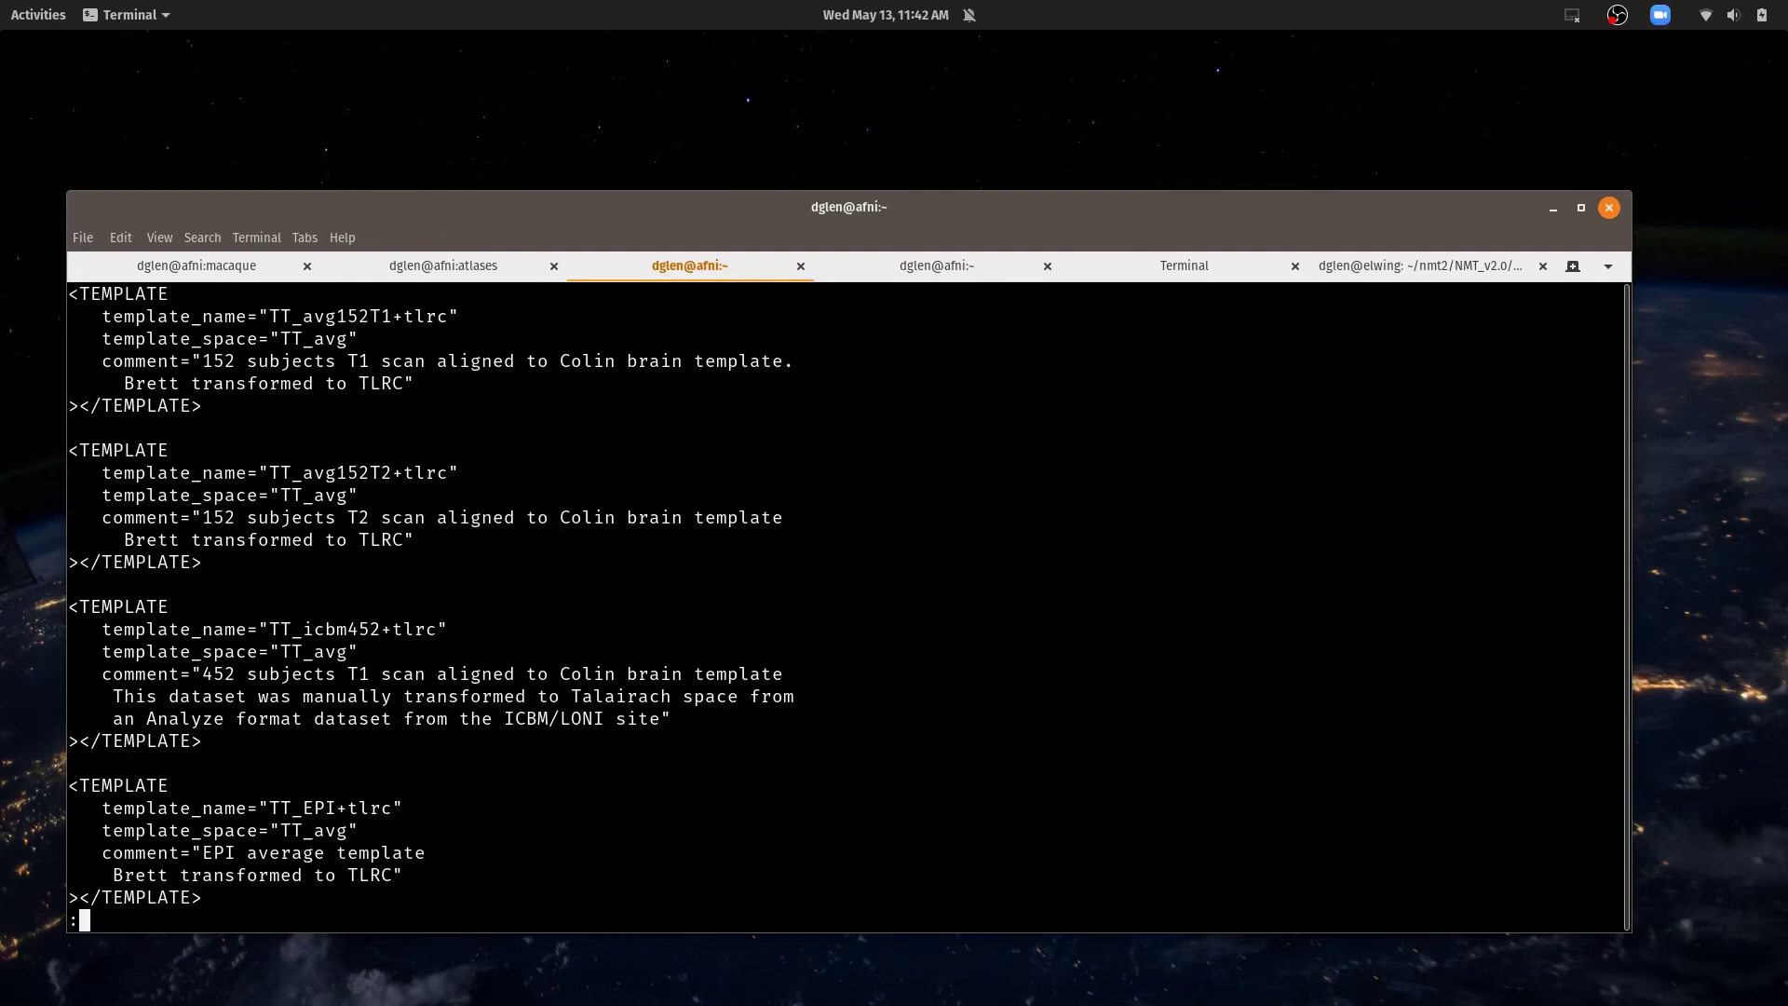
{"action": "key", "text": "q"}
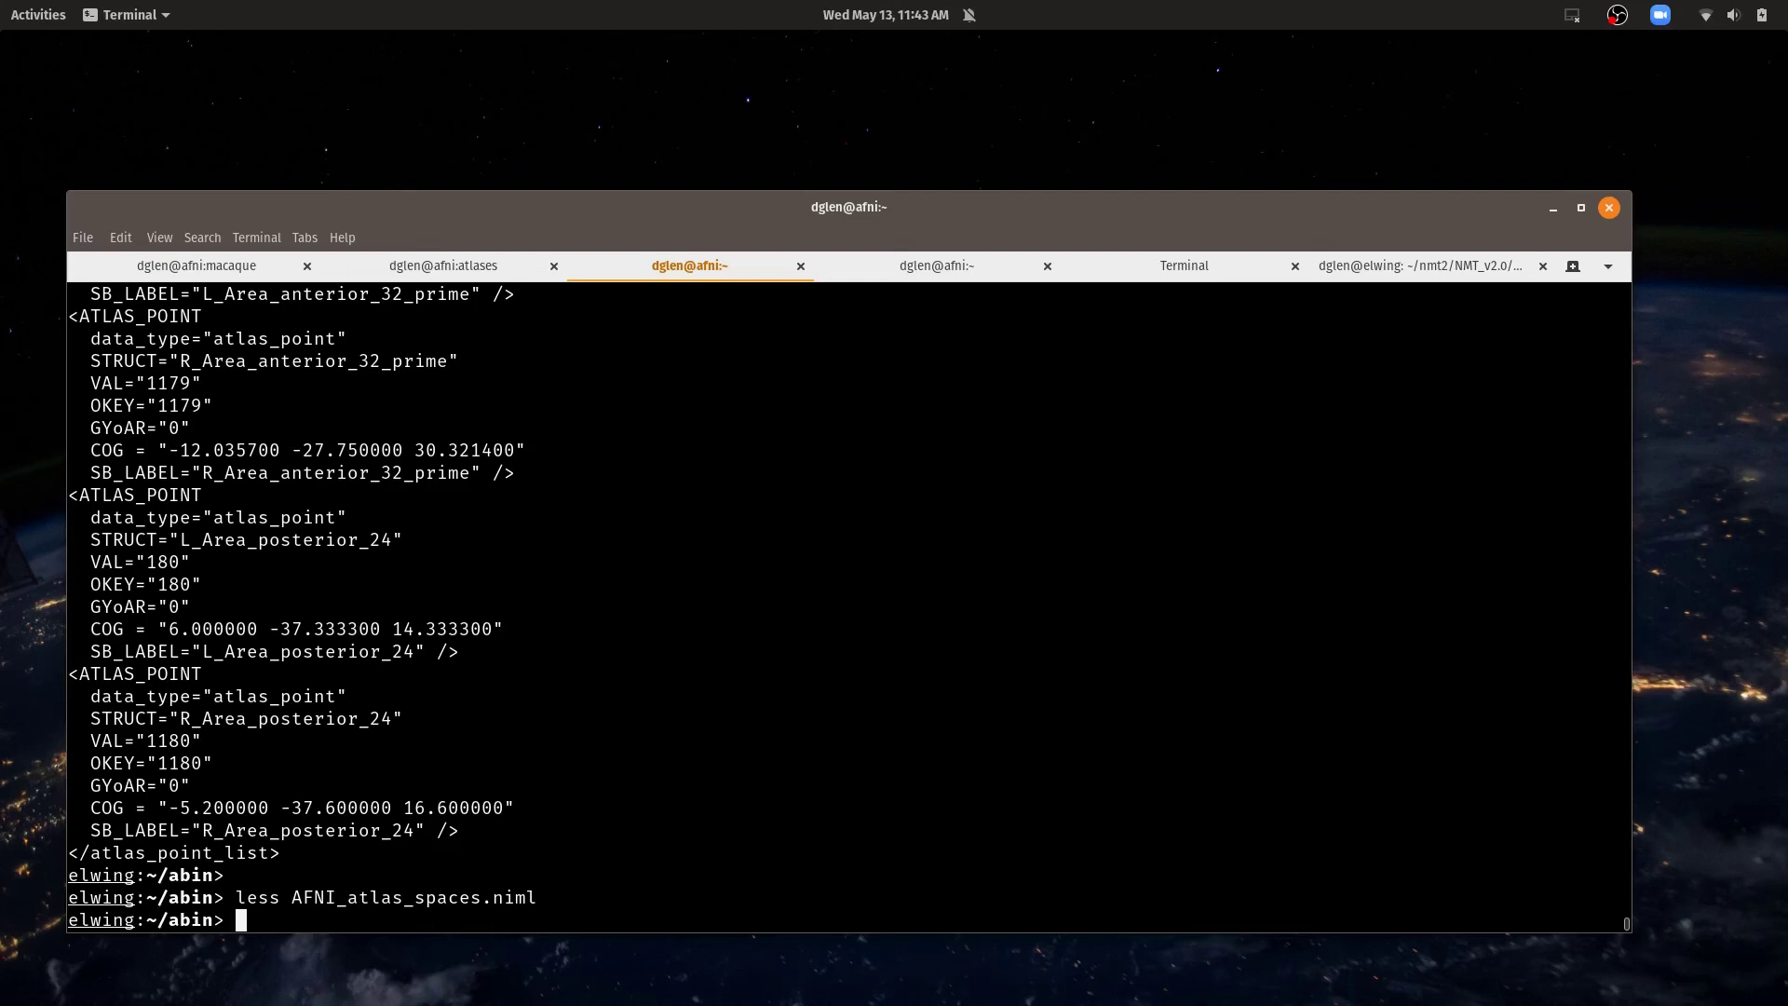
Run whereami -show_atlases and scroll through the atlases from CA_N27_MPM to Haskins_Pediatric_Nonlinear_1.0
{"action": "type", "text": "whereami -show"}
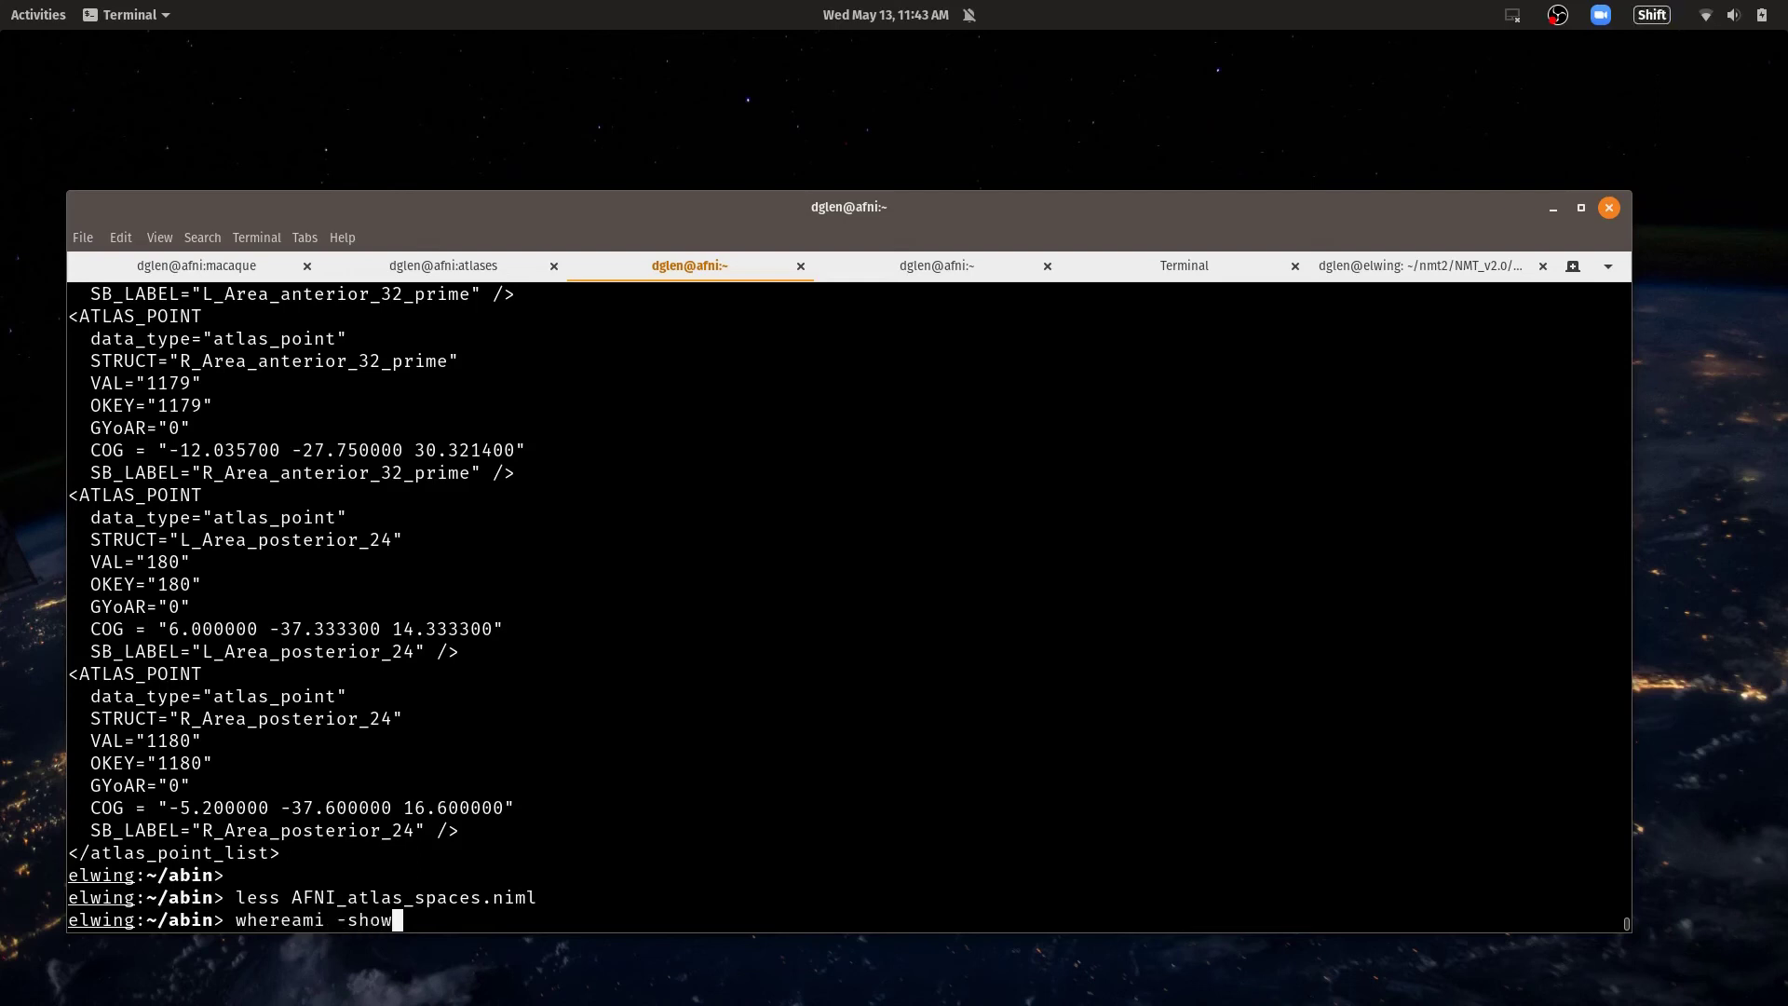
{"action": "type", "text": "_atlases"}
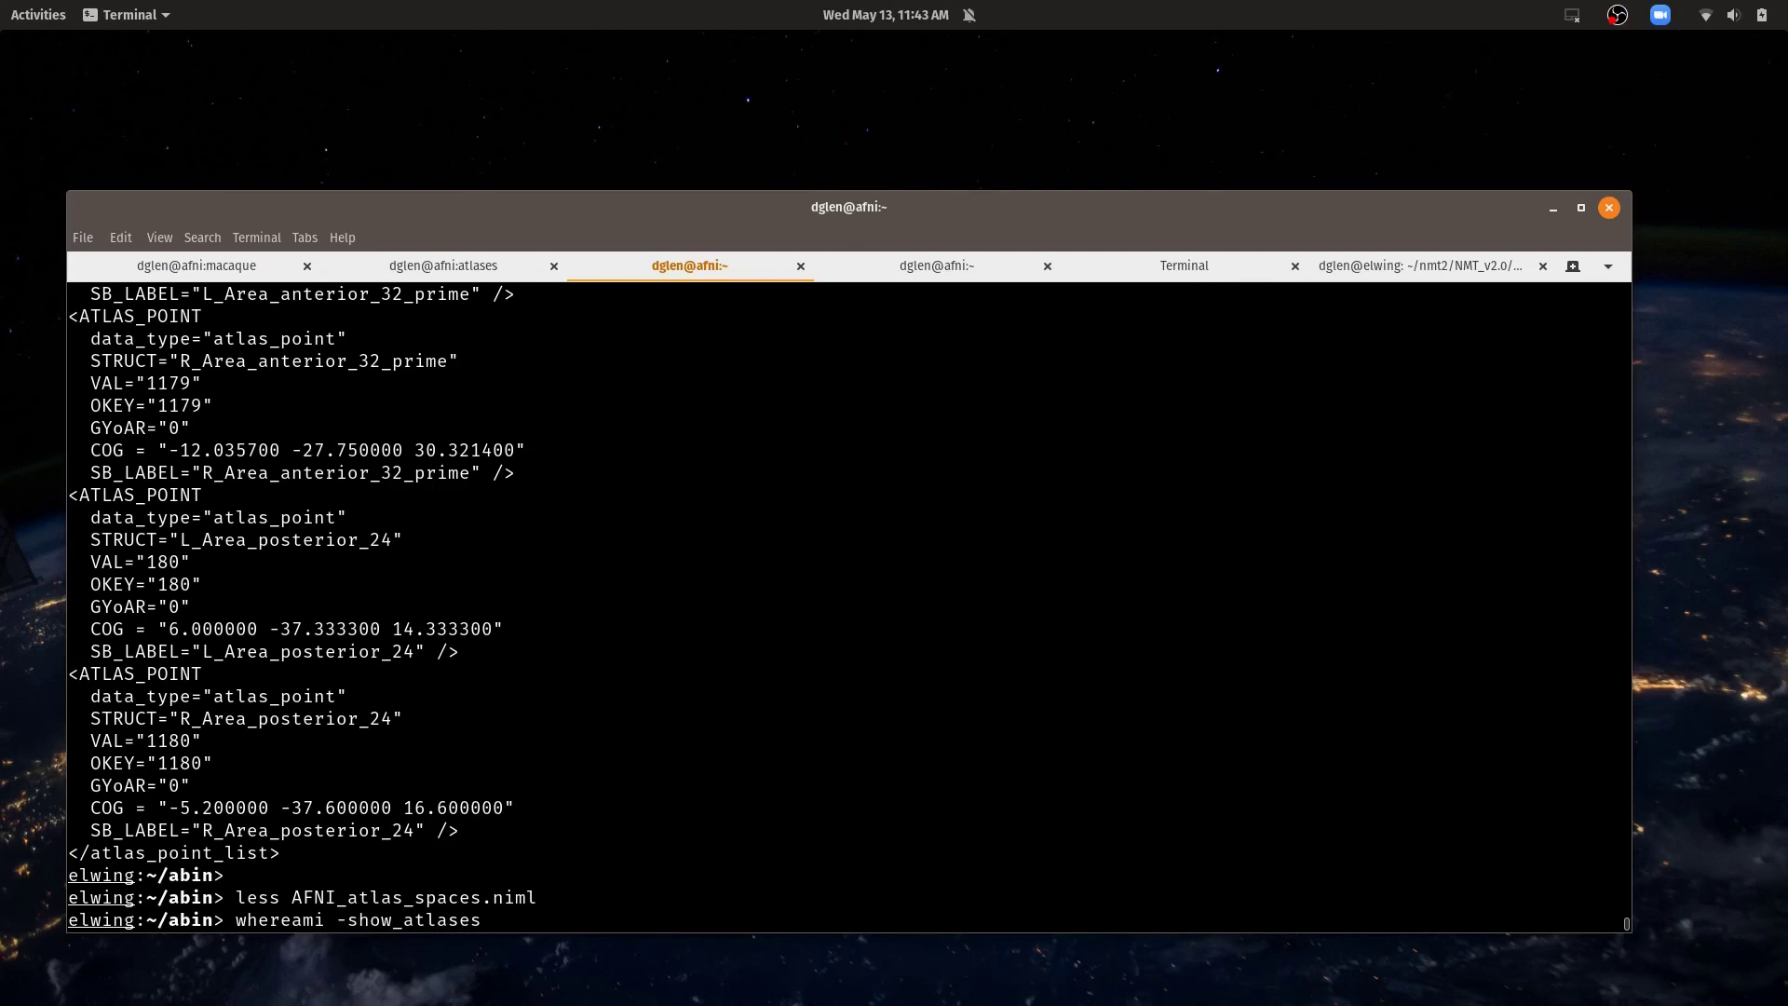
{"action": "key", "text": "Return"}
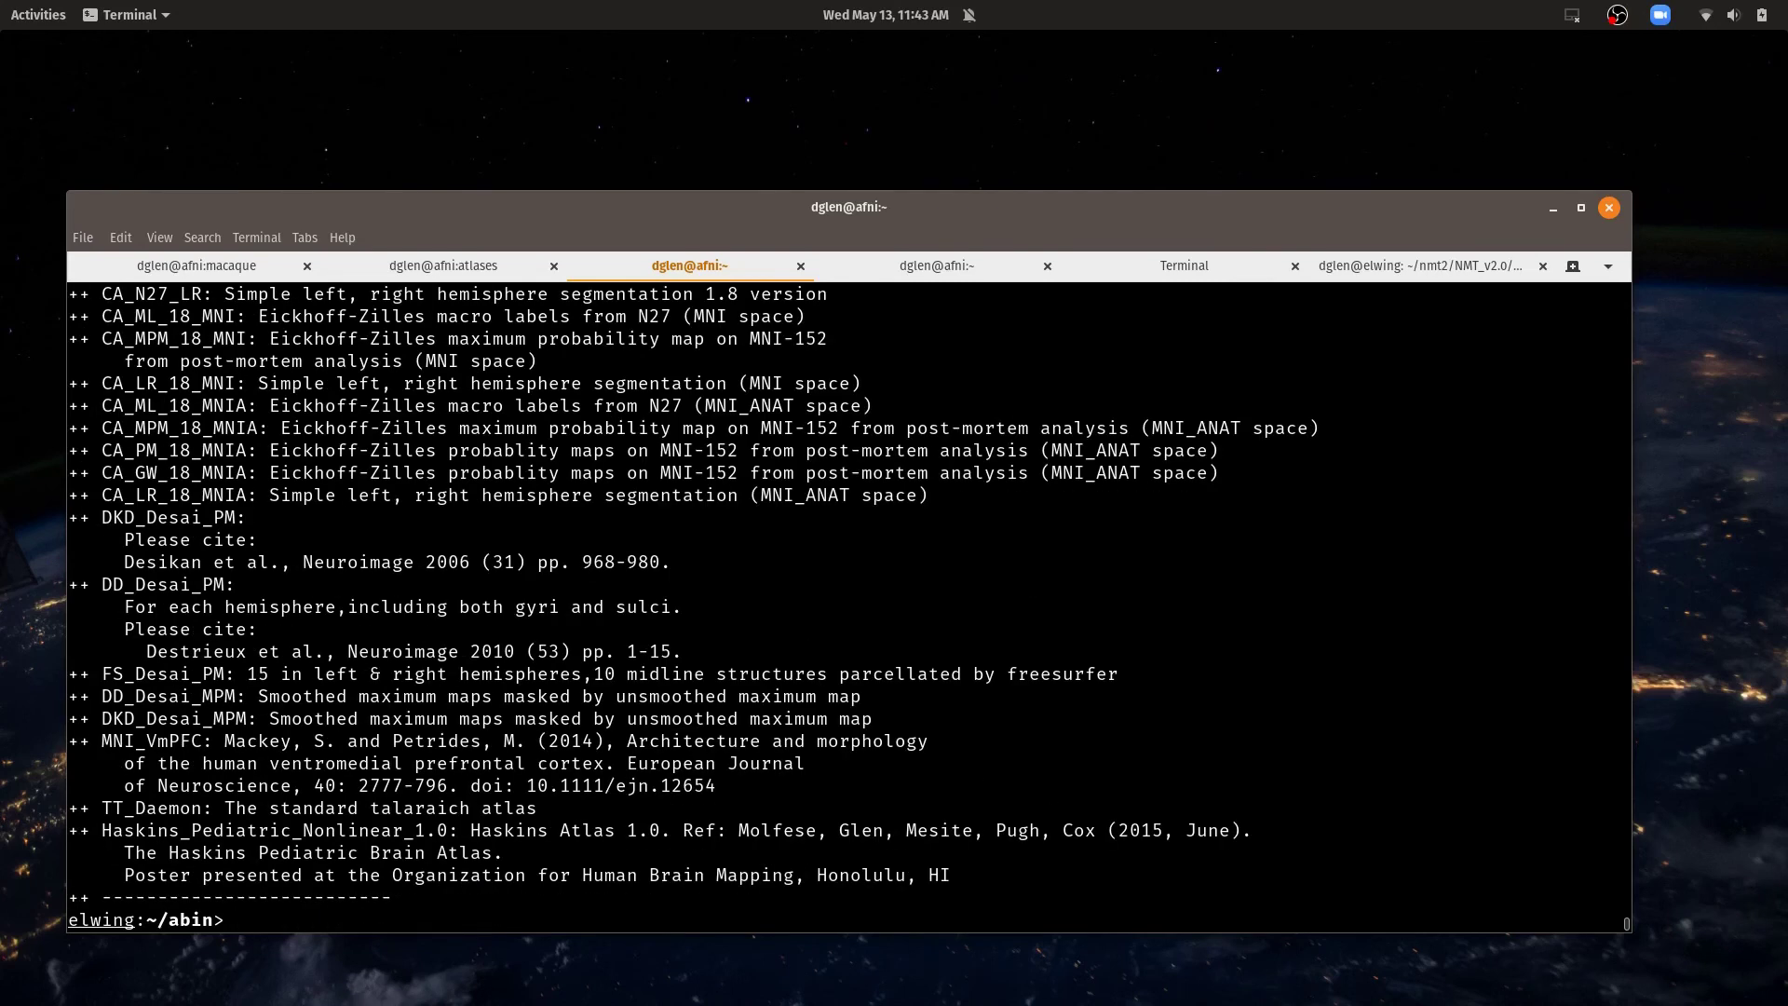
{"action": "scroll", "coordinate": [464, 705], "scroll_direction": "up", "scroll_amount": 20}
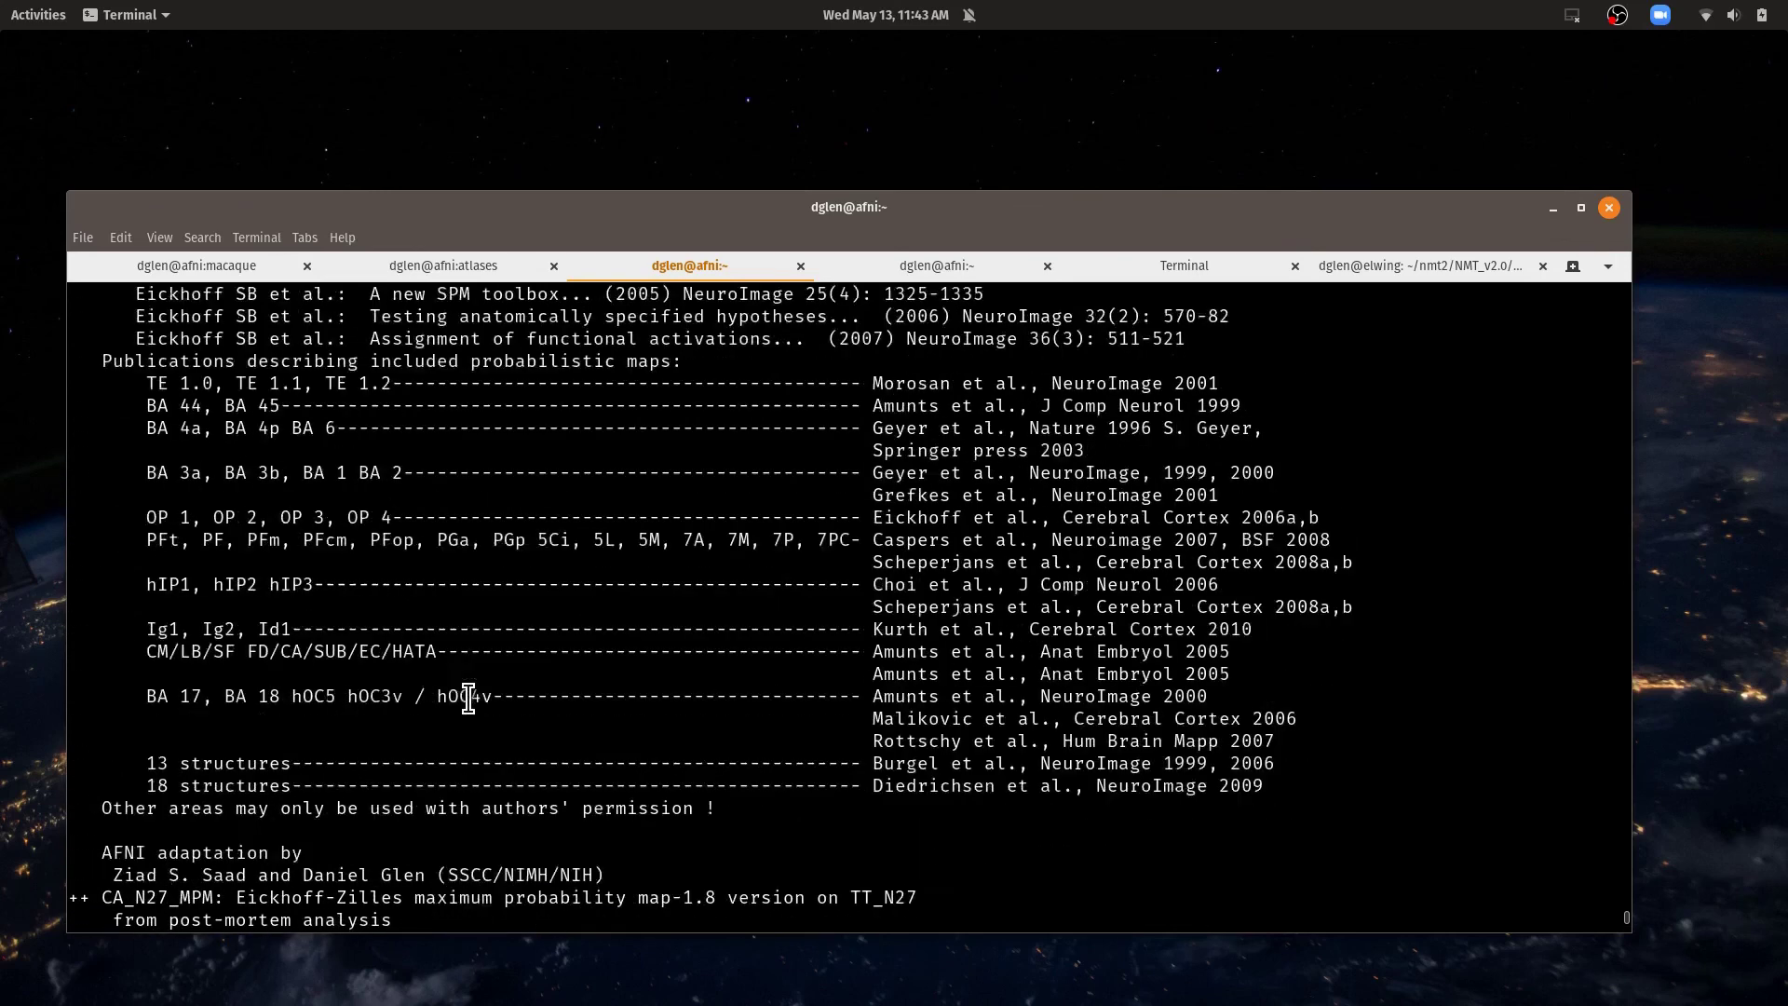
{"action": "scroll", "coordinate": [468, 696], "scroll_direction": "down", "scroll_amount": 20}
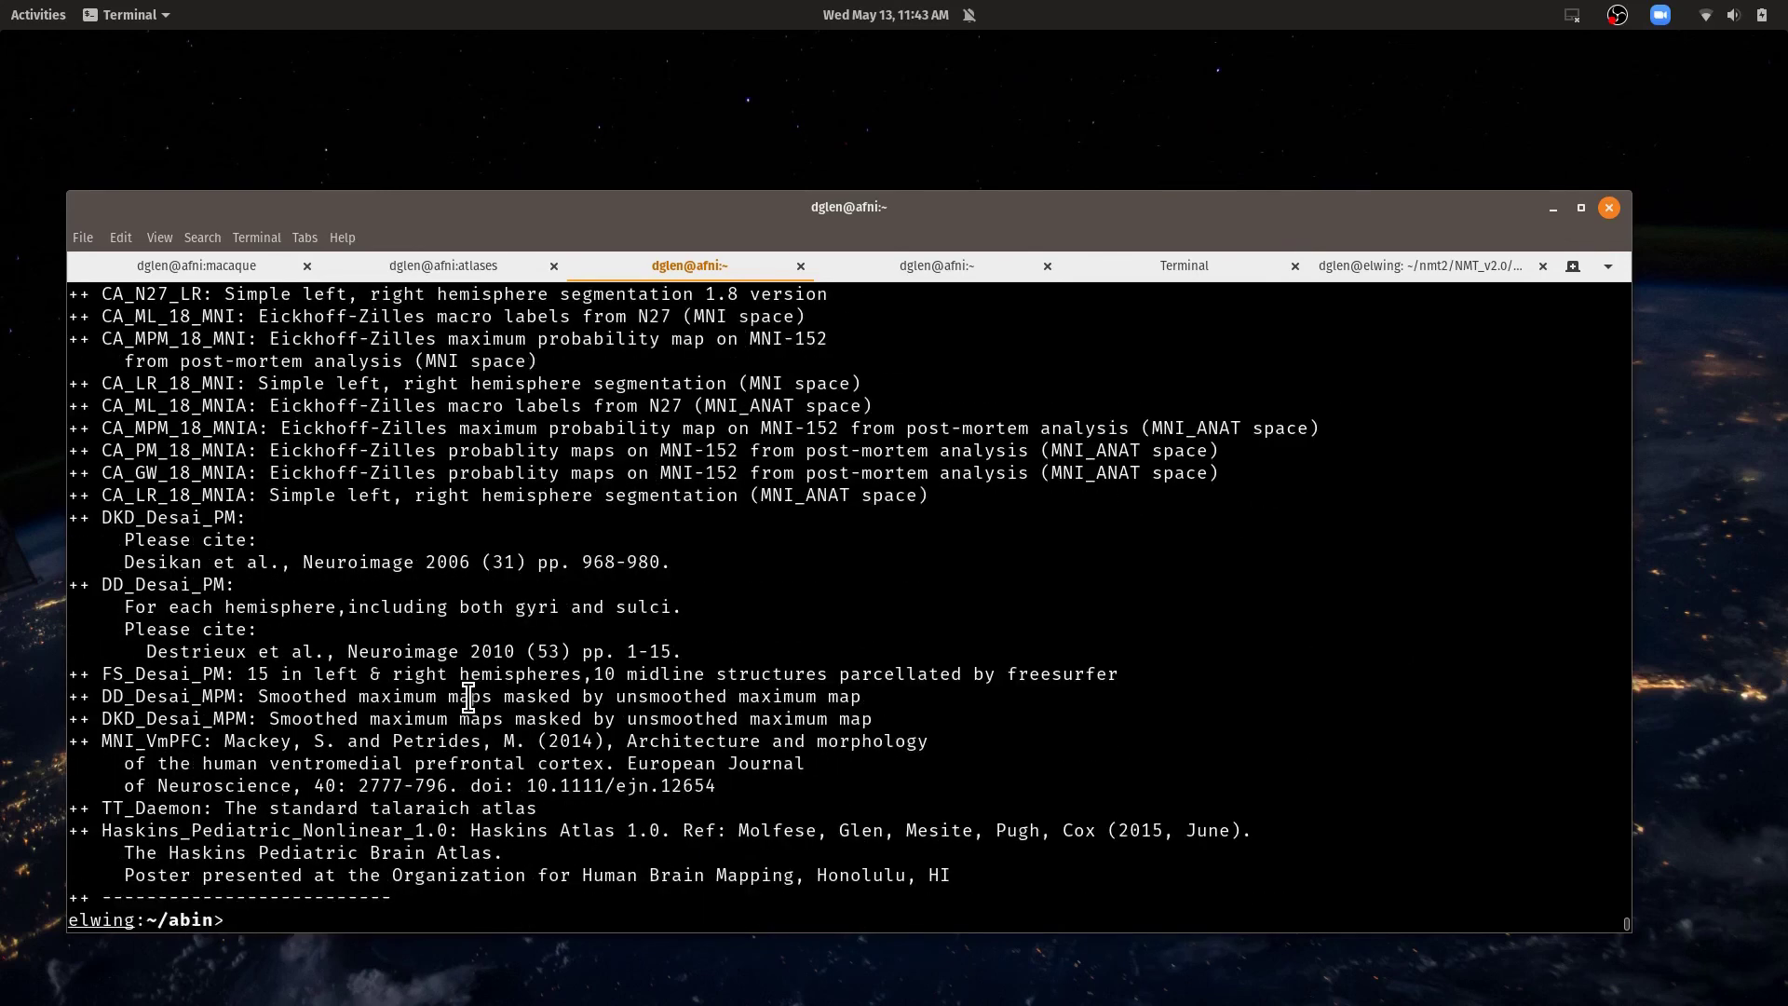
Run whereami -show_spaces, then whereami -show_templates to list templates like MNI152.nii
{"action": "type", "text": "hereami -show_spac"}
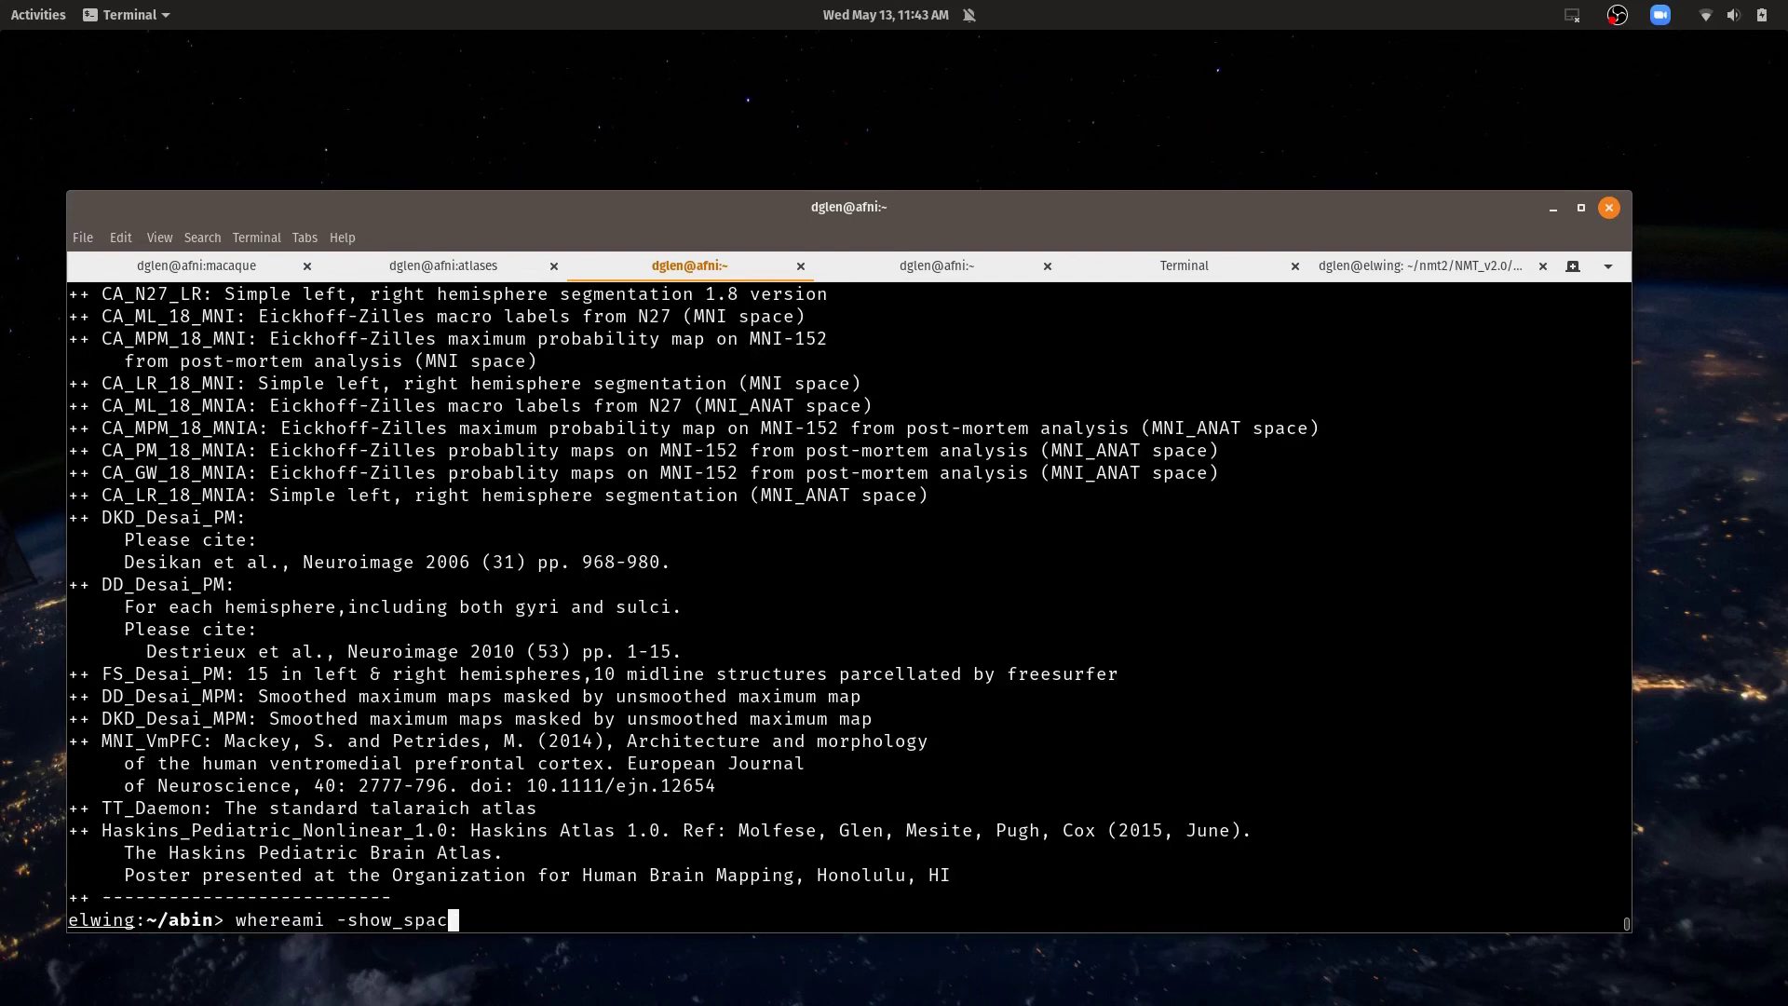
{"action": "type", "text": "es"}
{"action": "key", "text": "Return"}
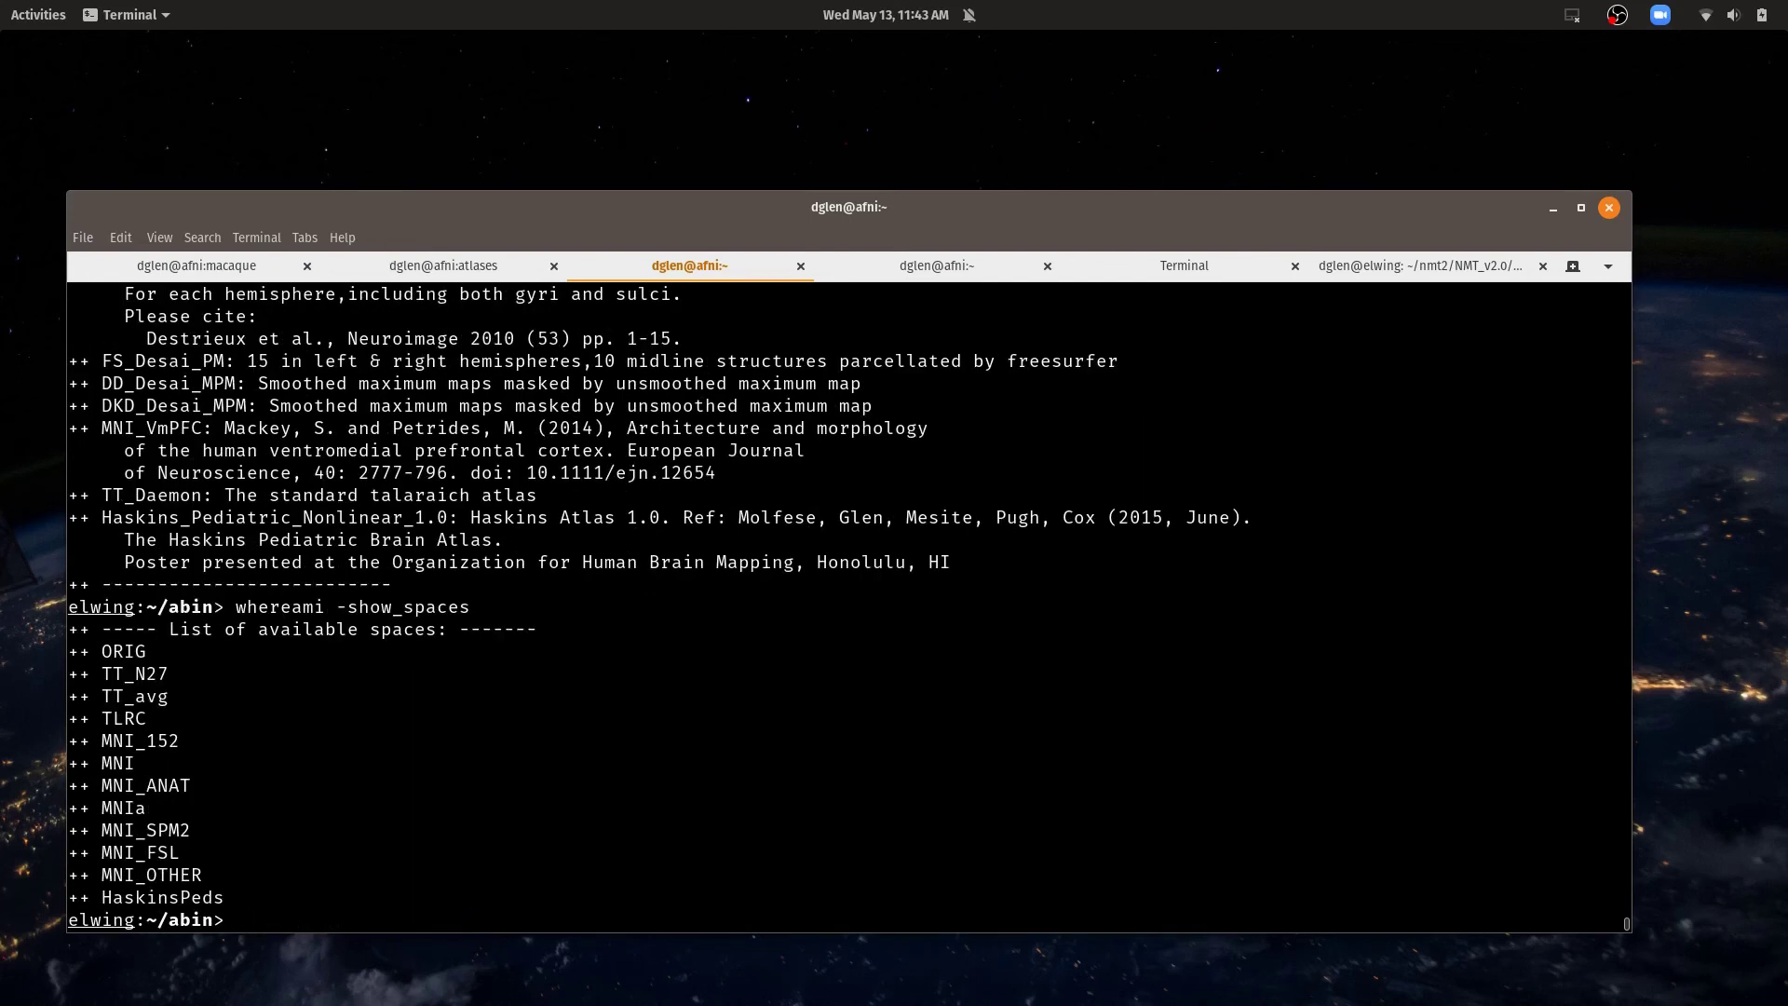
{"action": "key", "text": "Up"}
{"action": "key", "text": "BackSpace"}
{"action": "key", "text": "BackSpace"}
{"action": "key", "text": "BackSpace"}
{"action": "key", "text": "BackSpace"}
{"action": "key", "text": "BackSpace"}
{"action": "key", "text": "BackSpace"}
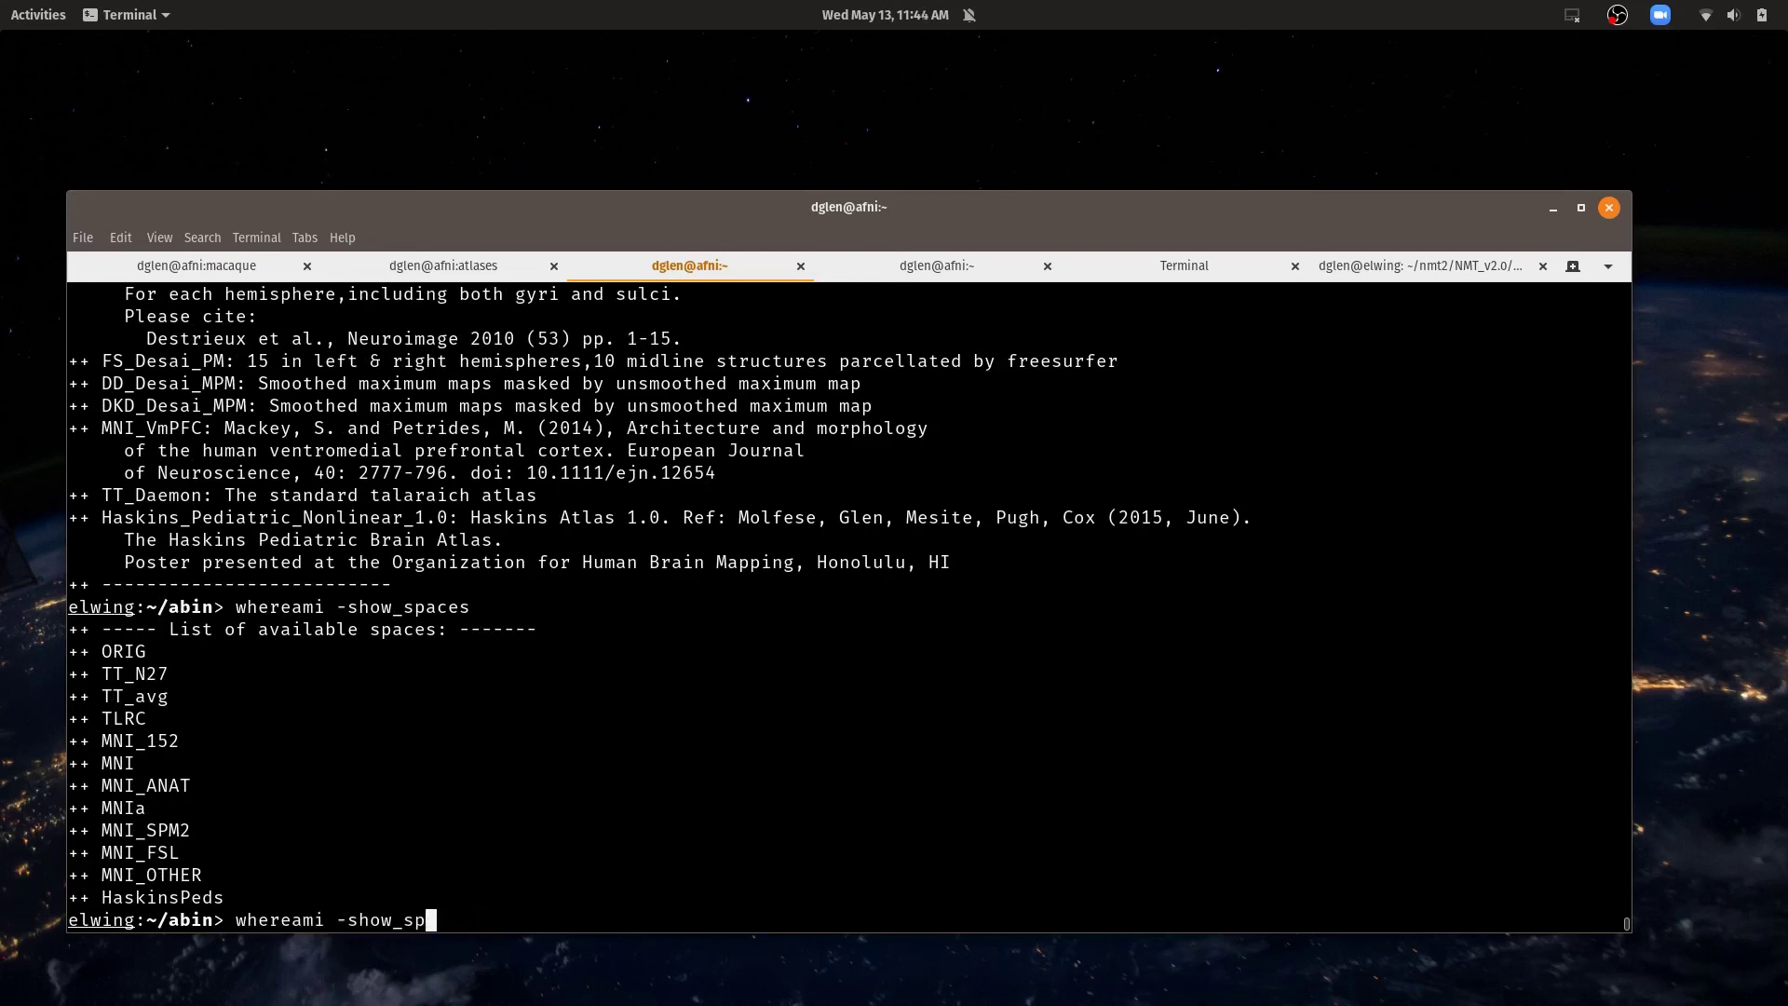
{"action": "type", "text": "templates"}
{"action": "key", "text": "Return"}
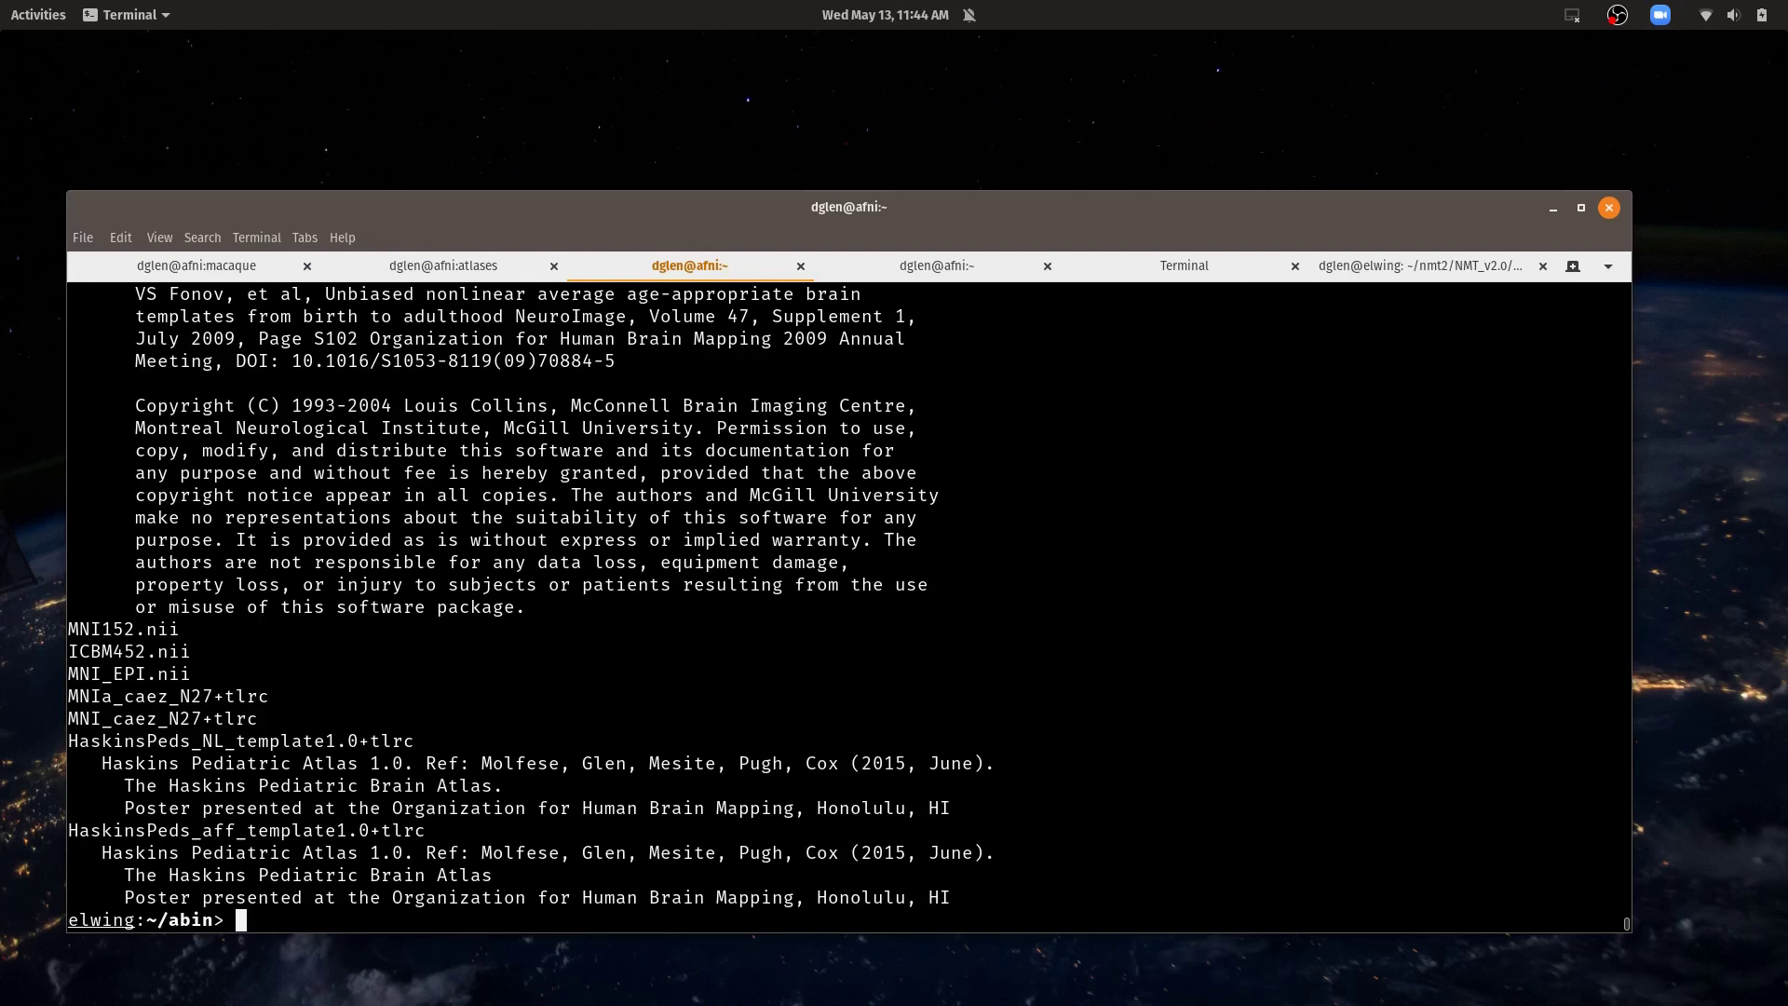
{"action": "type", "text": "@AfniEnv"}
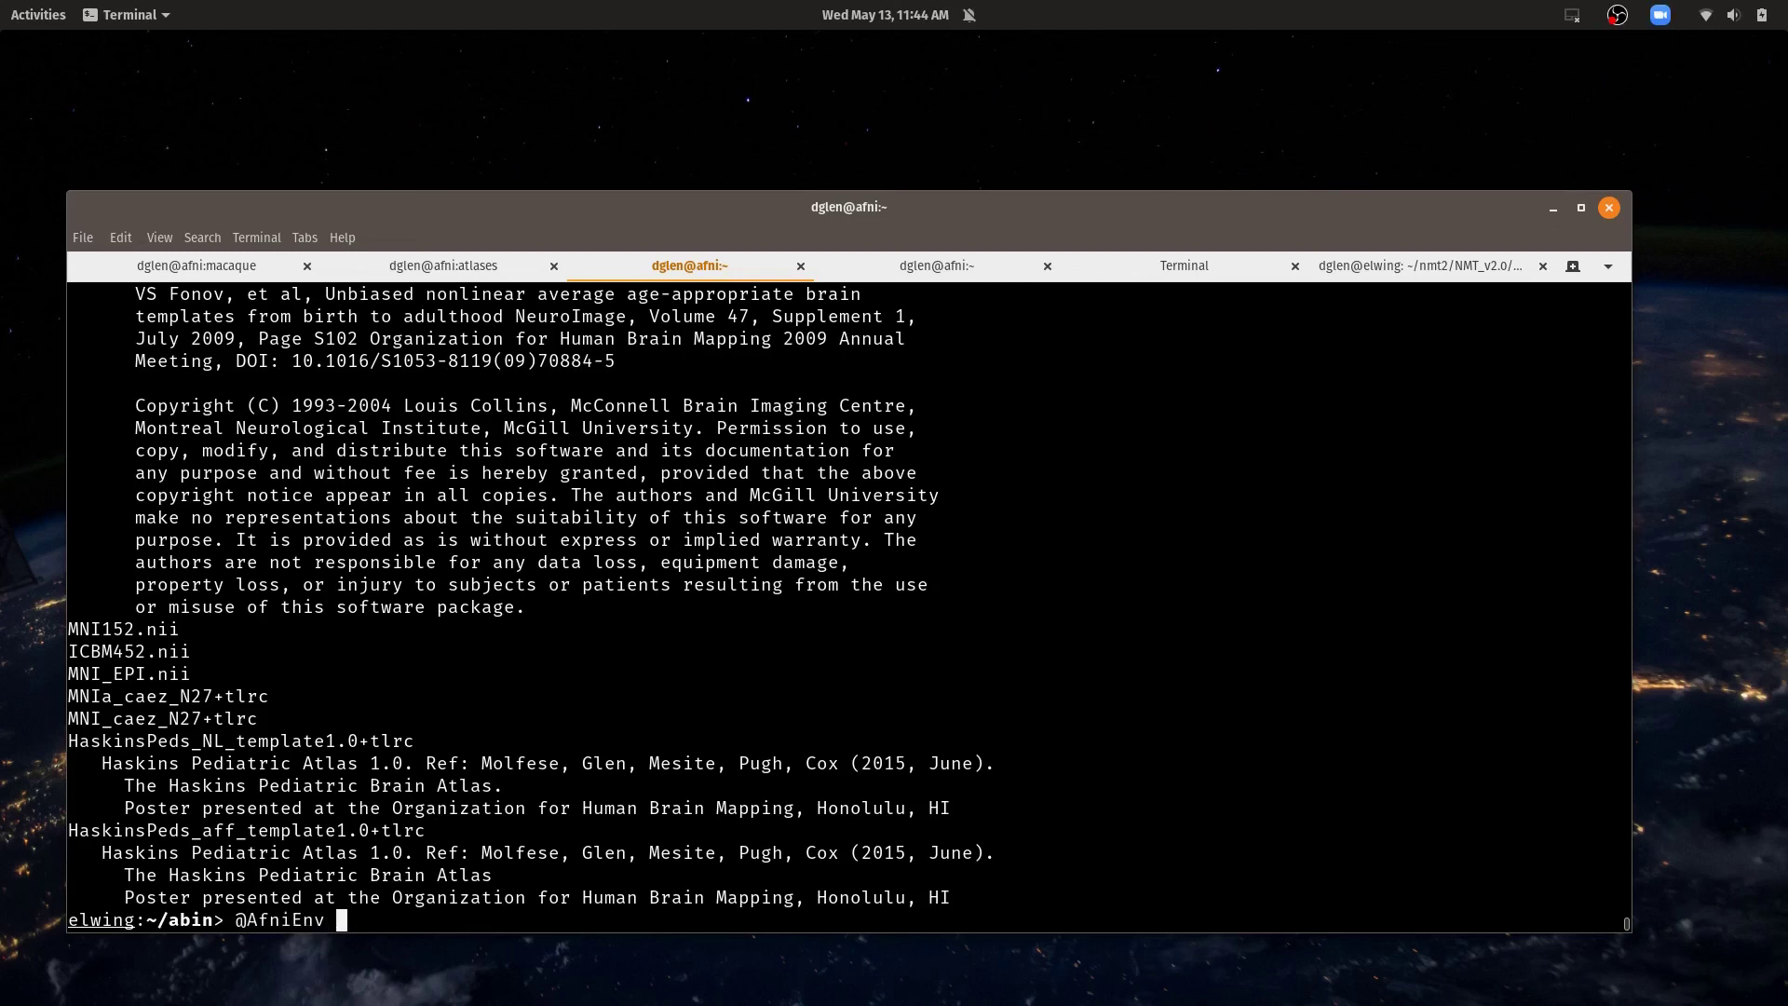
{"action": "key", "text": "shift"}
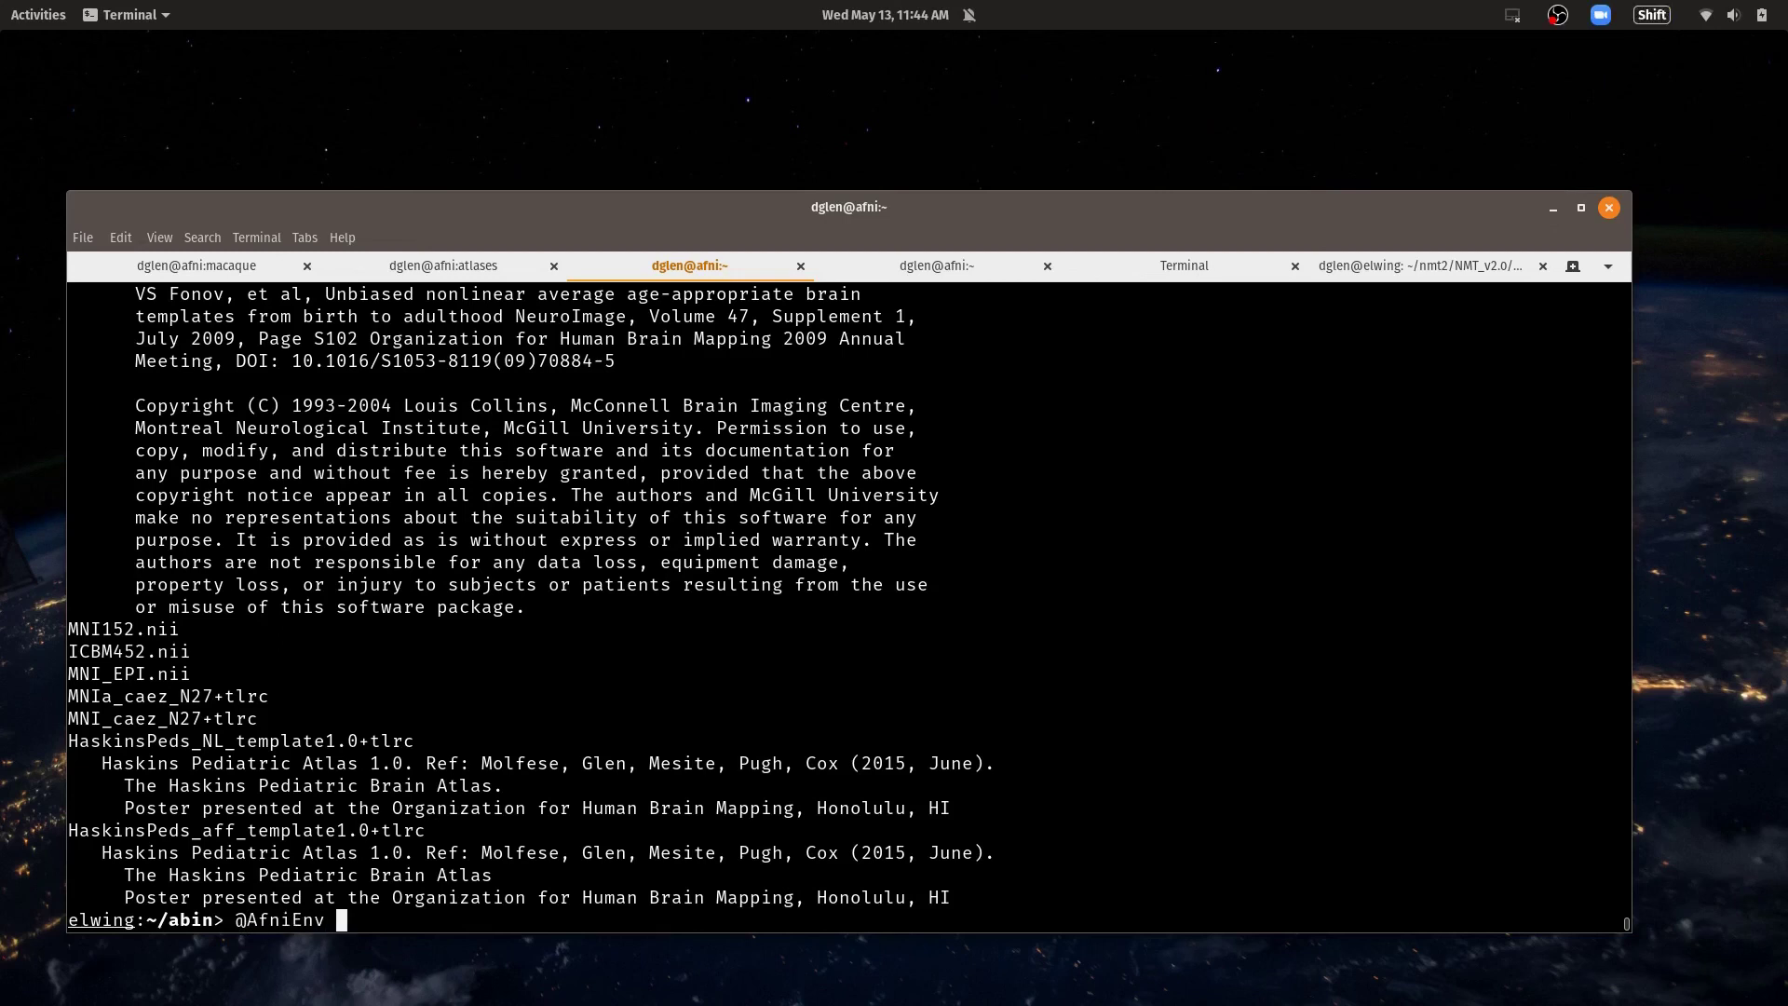
{"action": "type", "text": "AFNI_ATLAS_C"}
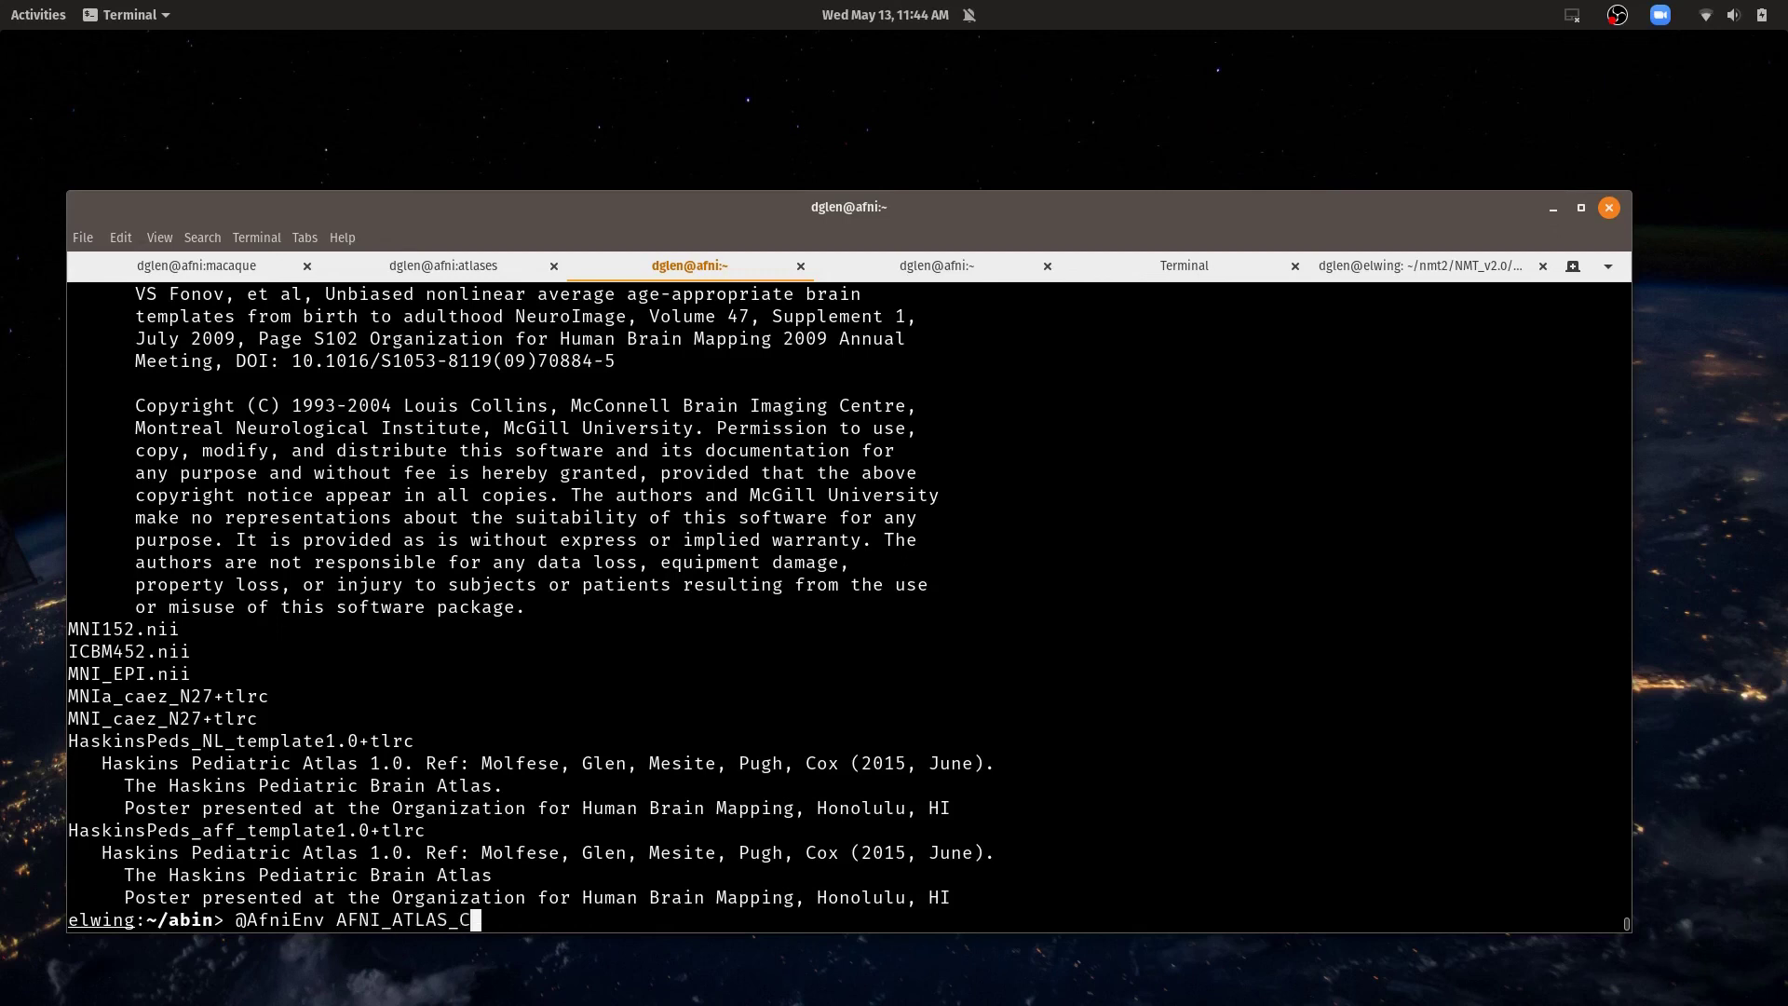
{"action": "type", "text": "olors "}
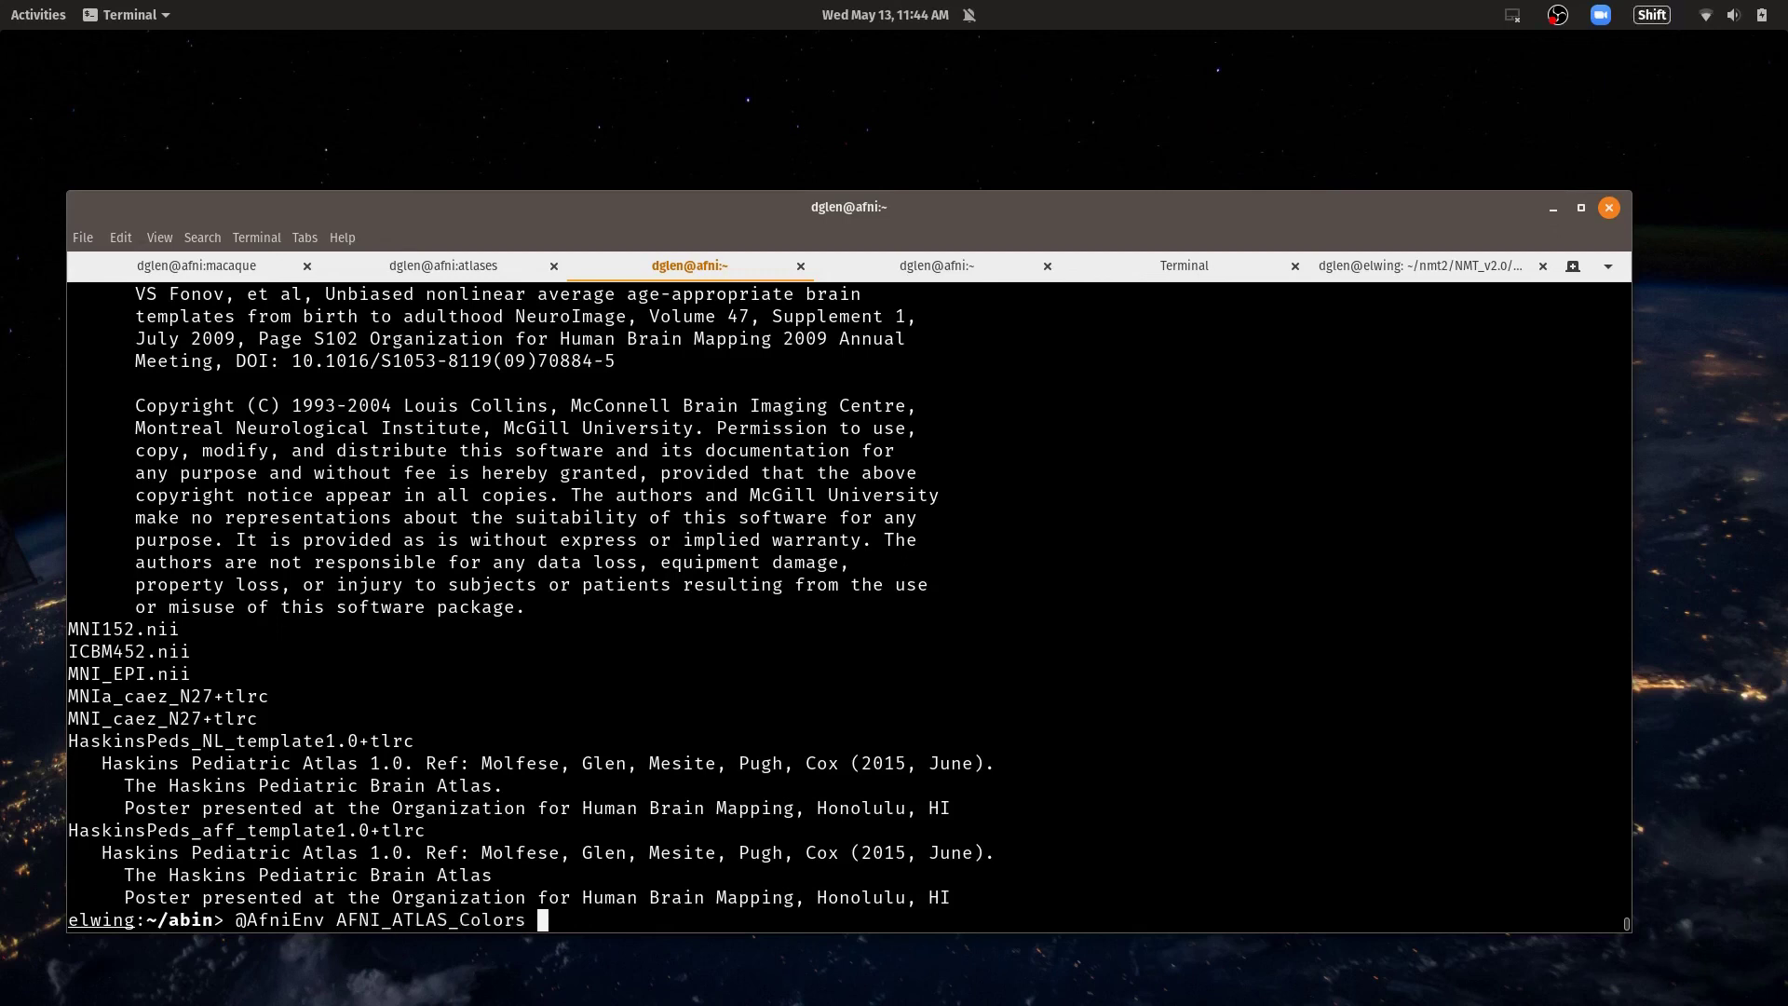
{"action": "type", "text": "MNI_Glasser"}
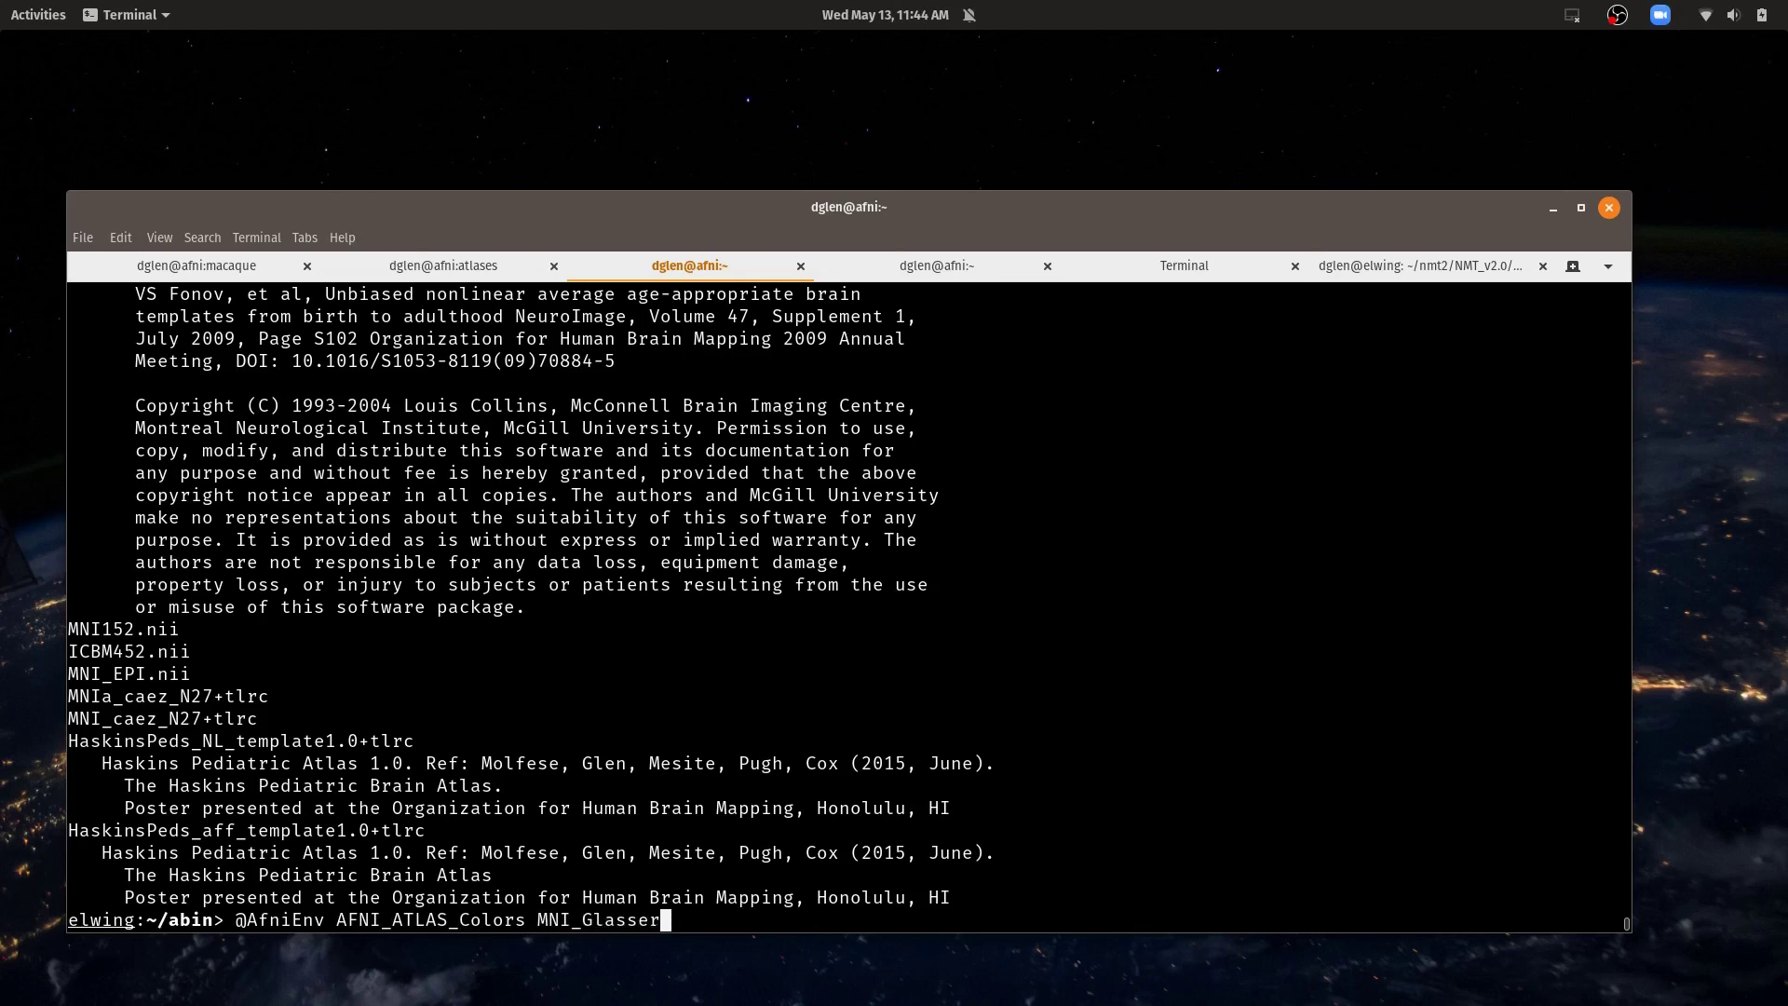
{"action": "key", "text": "shift"}
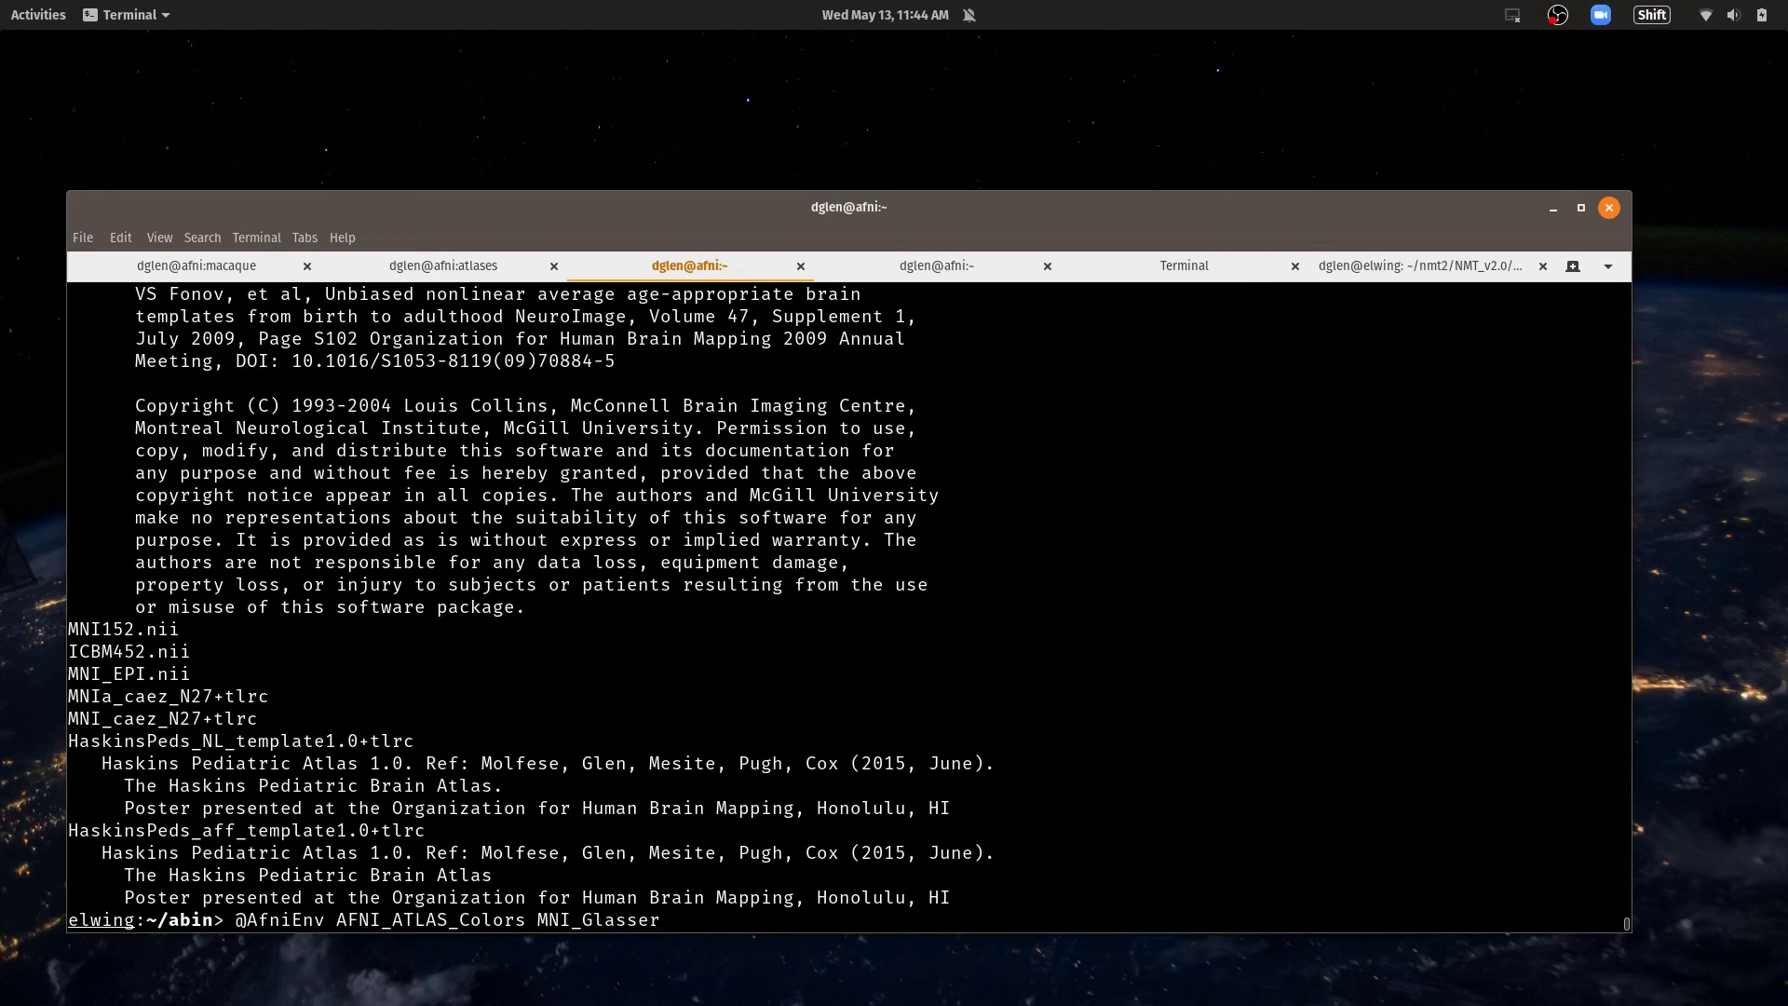
{"action": "type", "text": "_HCP_V"}
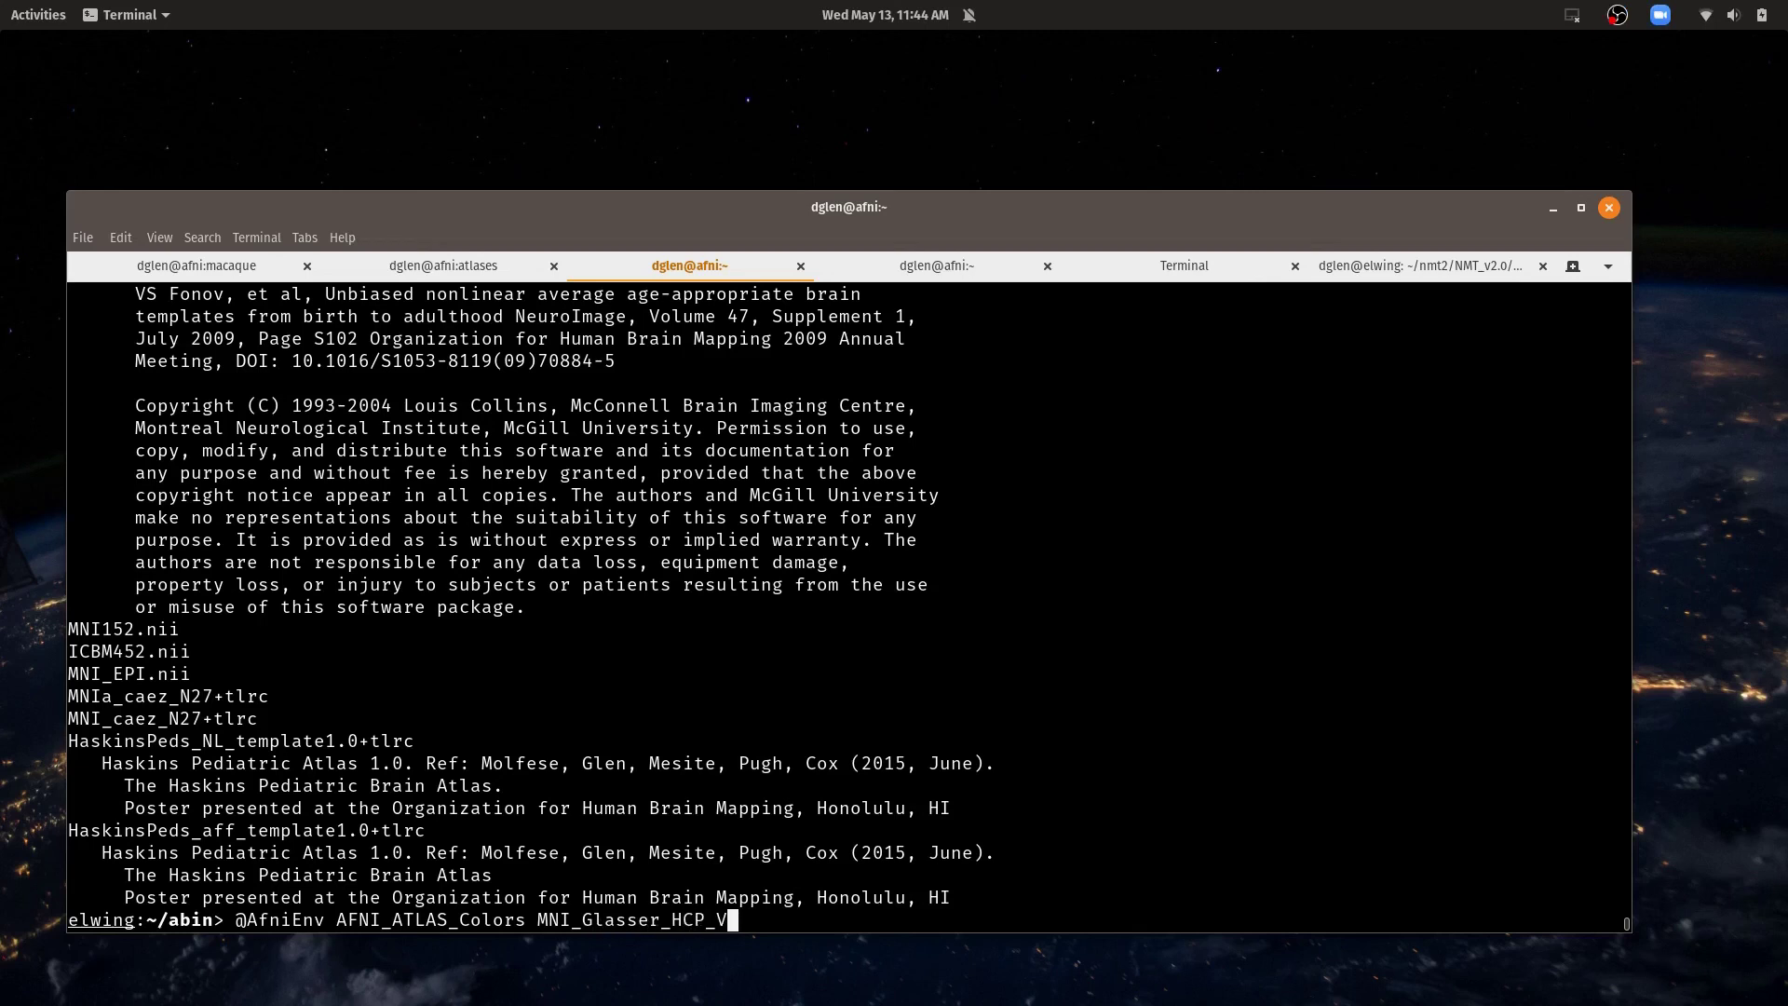
{"action": "type", "text": "1.0"}
{"action": "key", "text": "Return"}
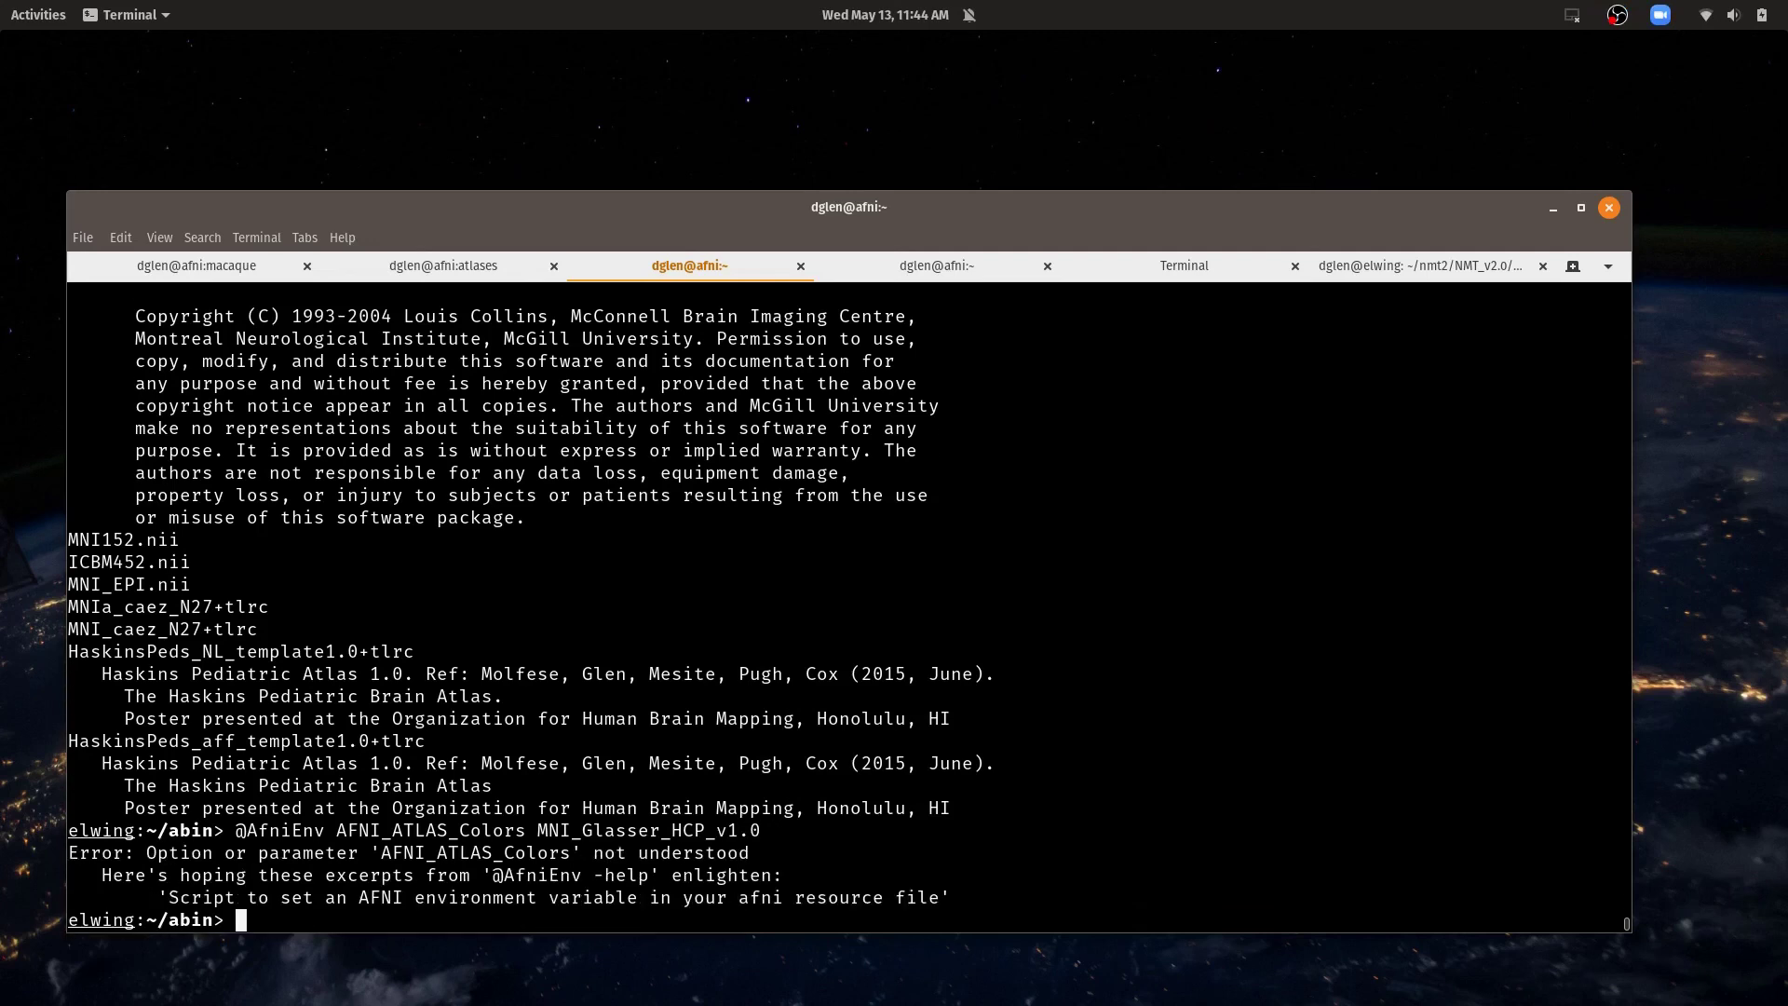
Rerun the command with -set before AFNI_ATLAS_Colors to save the variable to .afnirc
{"action": "key", "text": "Up"}
{"action": "key", "text": "Left"}
{"action": "key", "text": "Left"}
{"action": "key", "text": "Left"}
{"action": "key", "text": "Left"}
{"action": "key", "text": "Left"}
{"action": "key", "text": "Left"}
{"action": "key", "text": "Left"}
{"action": "key", "text": "Left"}
{"action": "key", "text": "Left"}
{"action": "key", "text": "Left"}
{"action": "key", "text": "Left"}
{"action": "key", "text": "Left"}
{"action": "key", "text": "Left"}
{"action": "key", "text": "Left"}
{"action": "key", "text": "Left"}
{"action": "key", "text": "Left"}
{"action": "key", "text": "Left"}
{"action": "key", "text": "Left"}
{"action": "key", "text": "Left"}
{"action": "key", "text": "Left"}
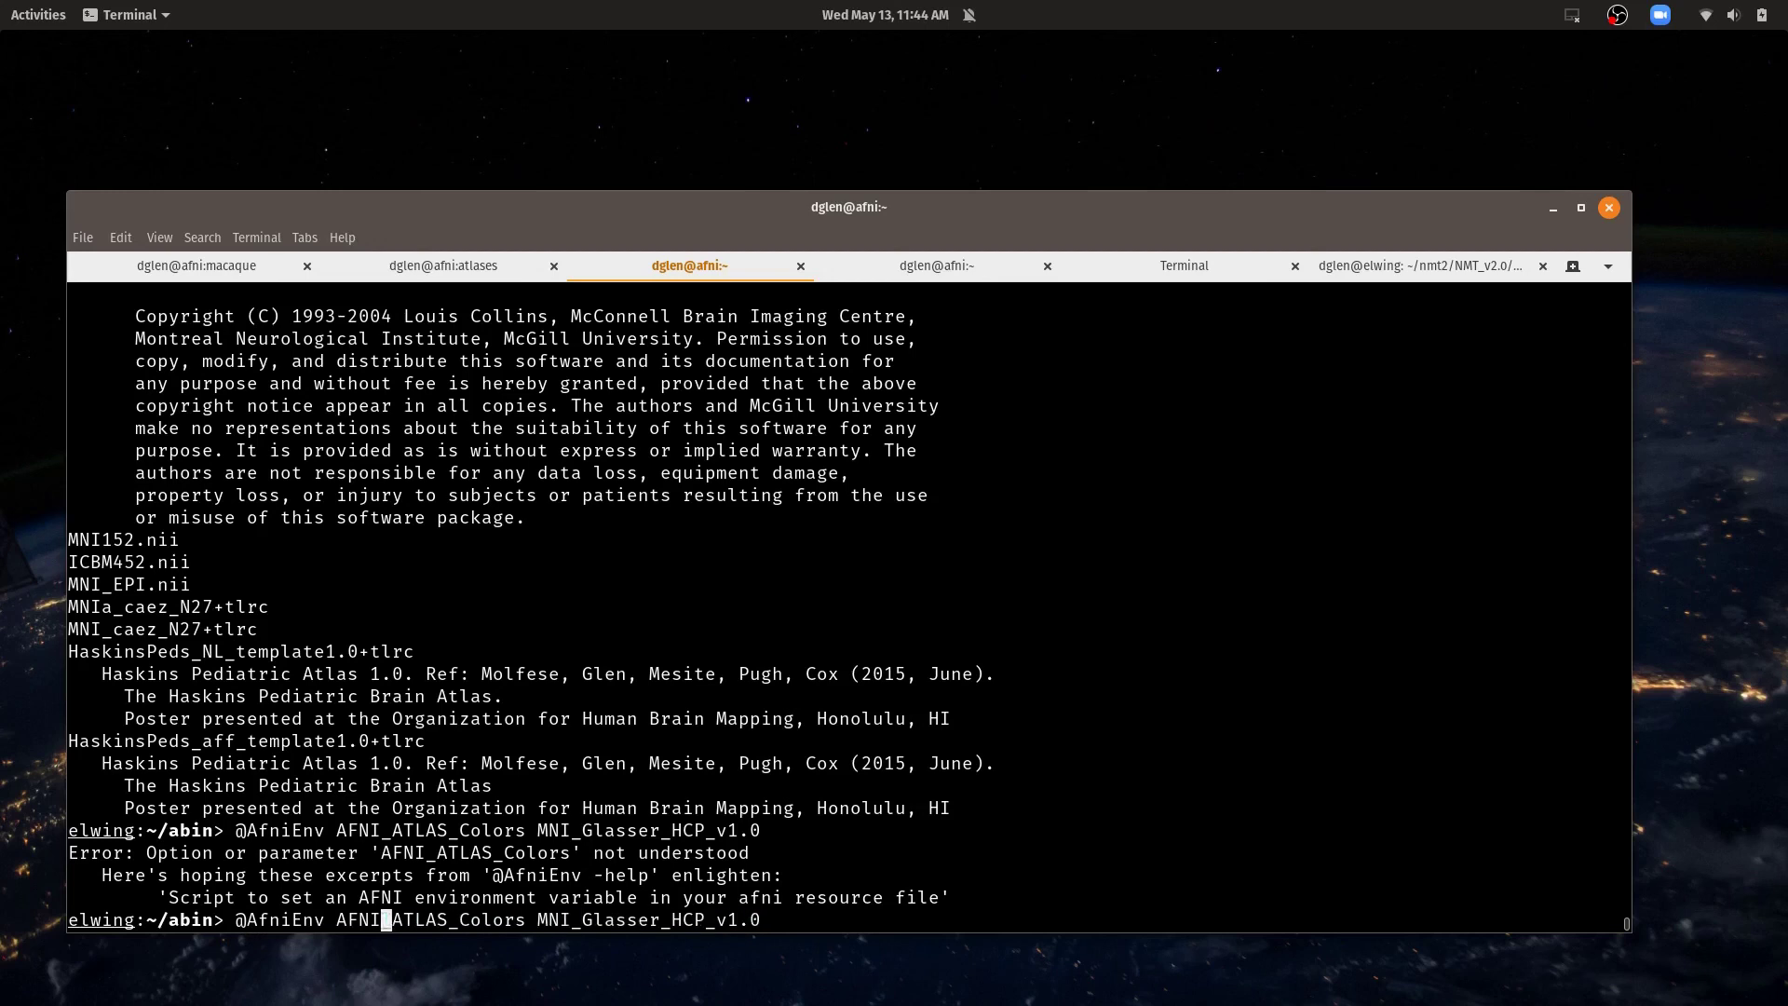
{"action": "key", "text": "Left"}
{"action": "key", "text": "Left"}
{"action": "key", "text": "Left"}
{"action": "key", "text": "Left"}
{"action": "type", "text": "-set"}
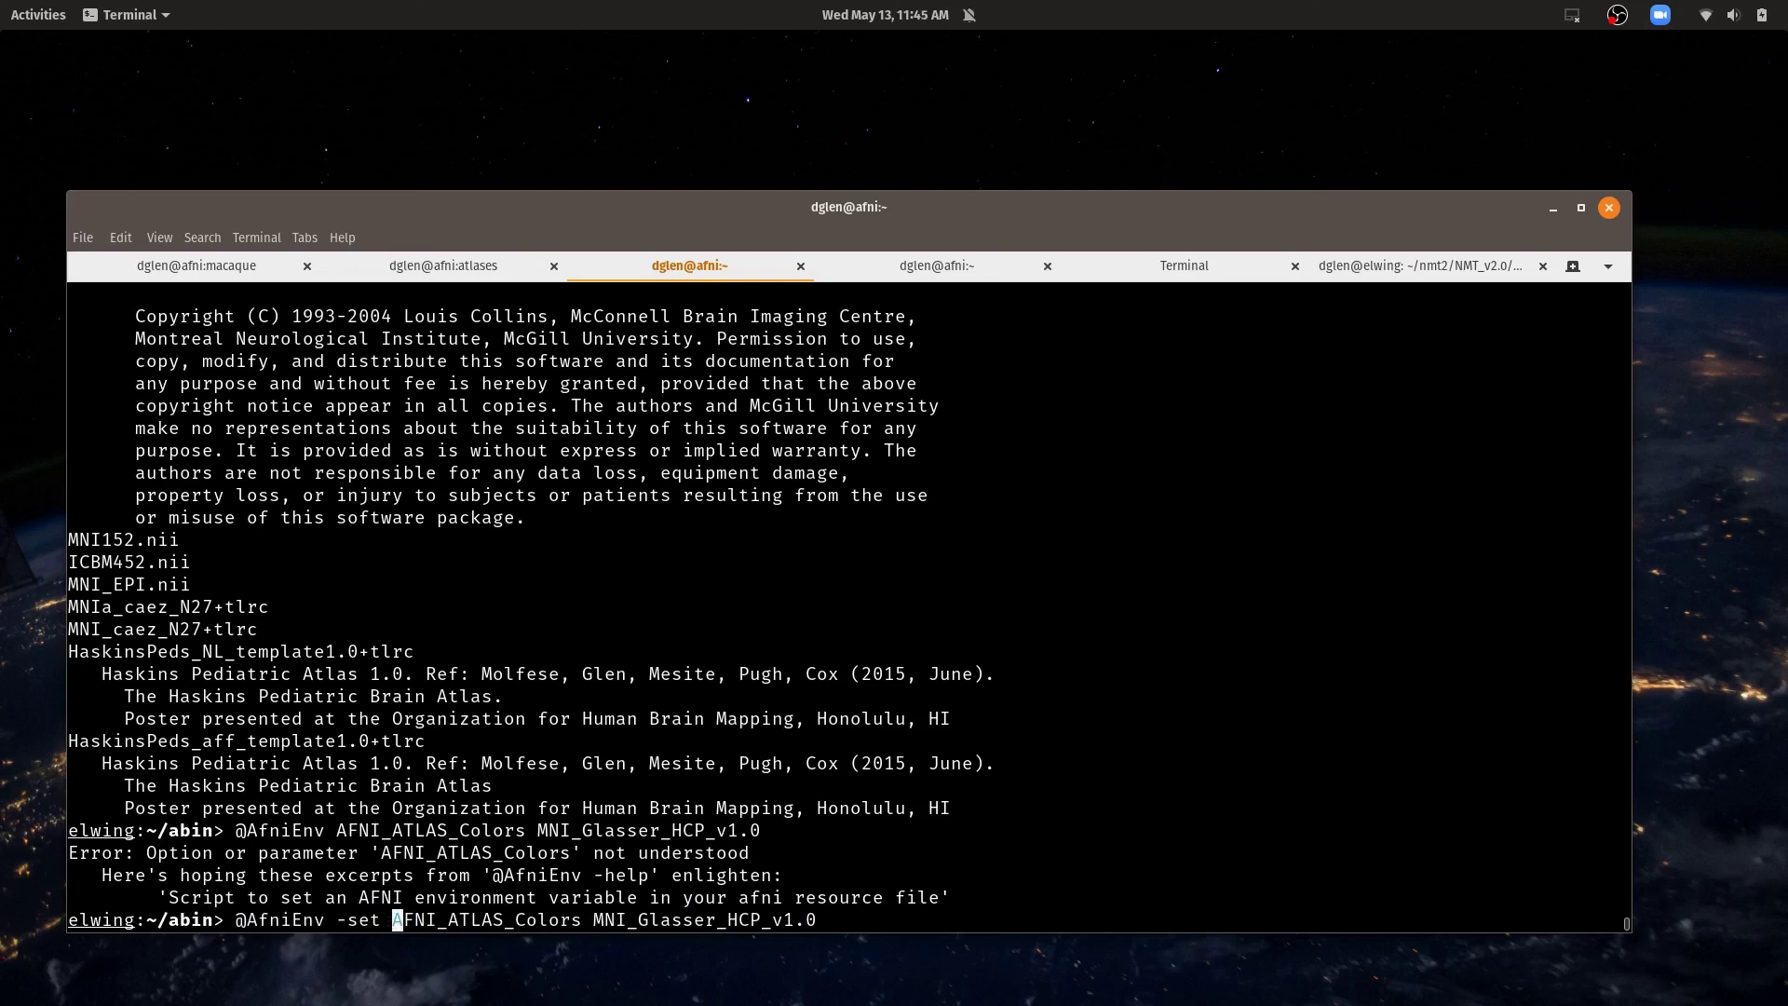
{"action": "key", "text": "Return"}
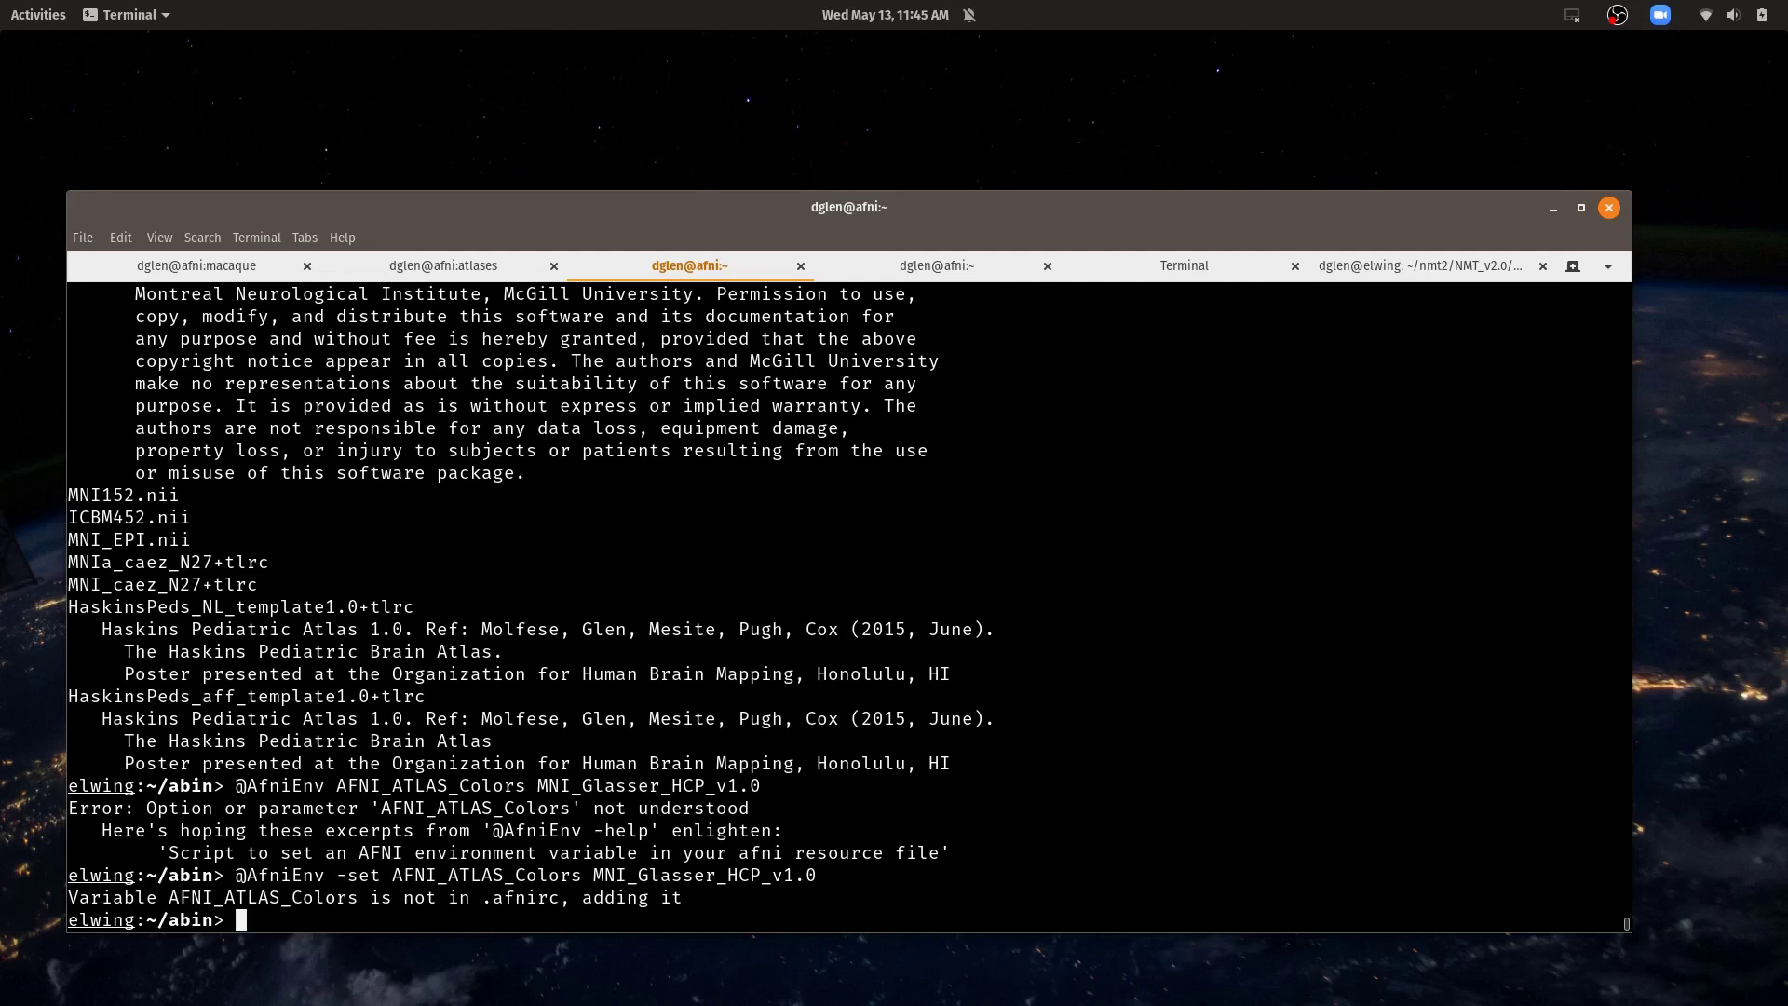
View ~/.afnirc with less, after less .afnirc fails, to check the AFNI_ATLAS_Colors line
{"action": "type", "text": "less .afnirc"}
{"action": "key", "text": "Return"}
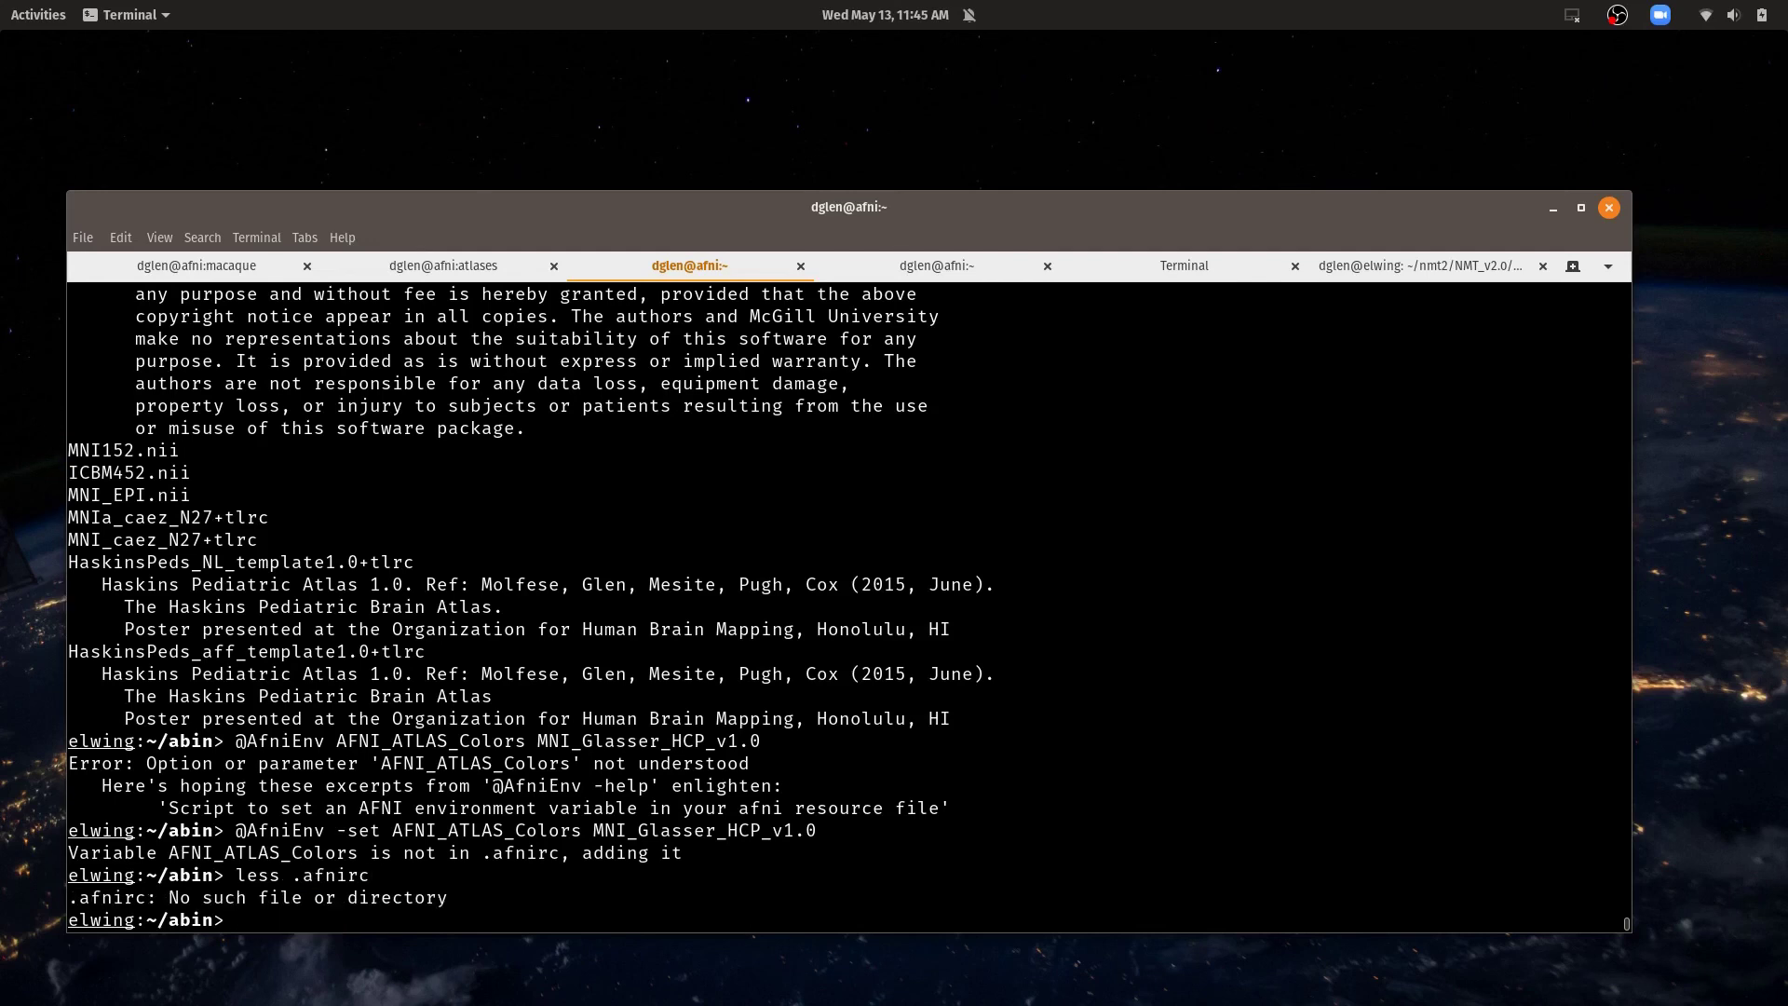
{"action": "key", "text": "Up"}
{"action": "key", "text": "Left"}
{"action": "key", "text": "Left"}
{"action": "key", "text": "Left"}
{"action": "key", "text": "Left"}
{"action": "key", "text": "Left"}
{"action": "key", "text": "Left"}
{"action": "key", "text": "Left"}
{"action": "type", "text": "~/"}
{"action": "key", "text": "Return"}
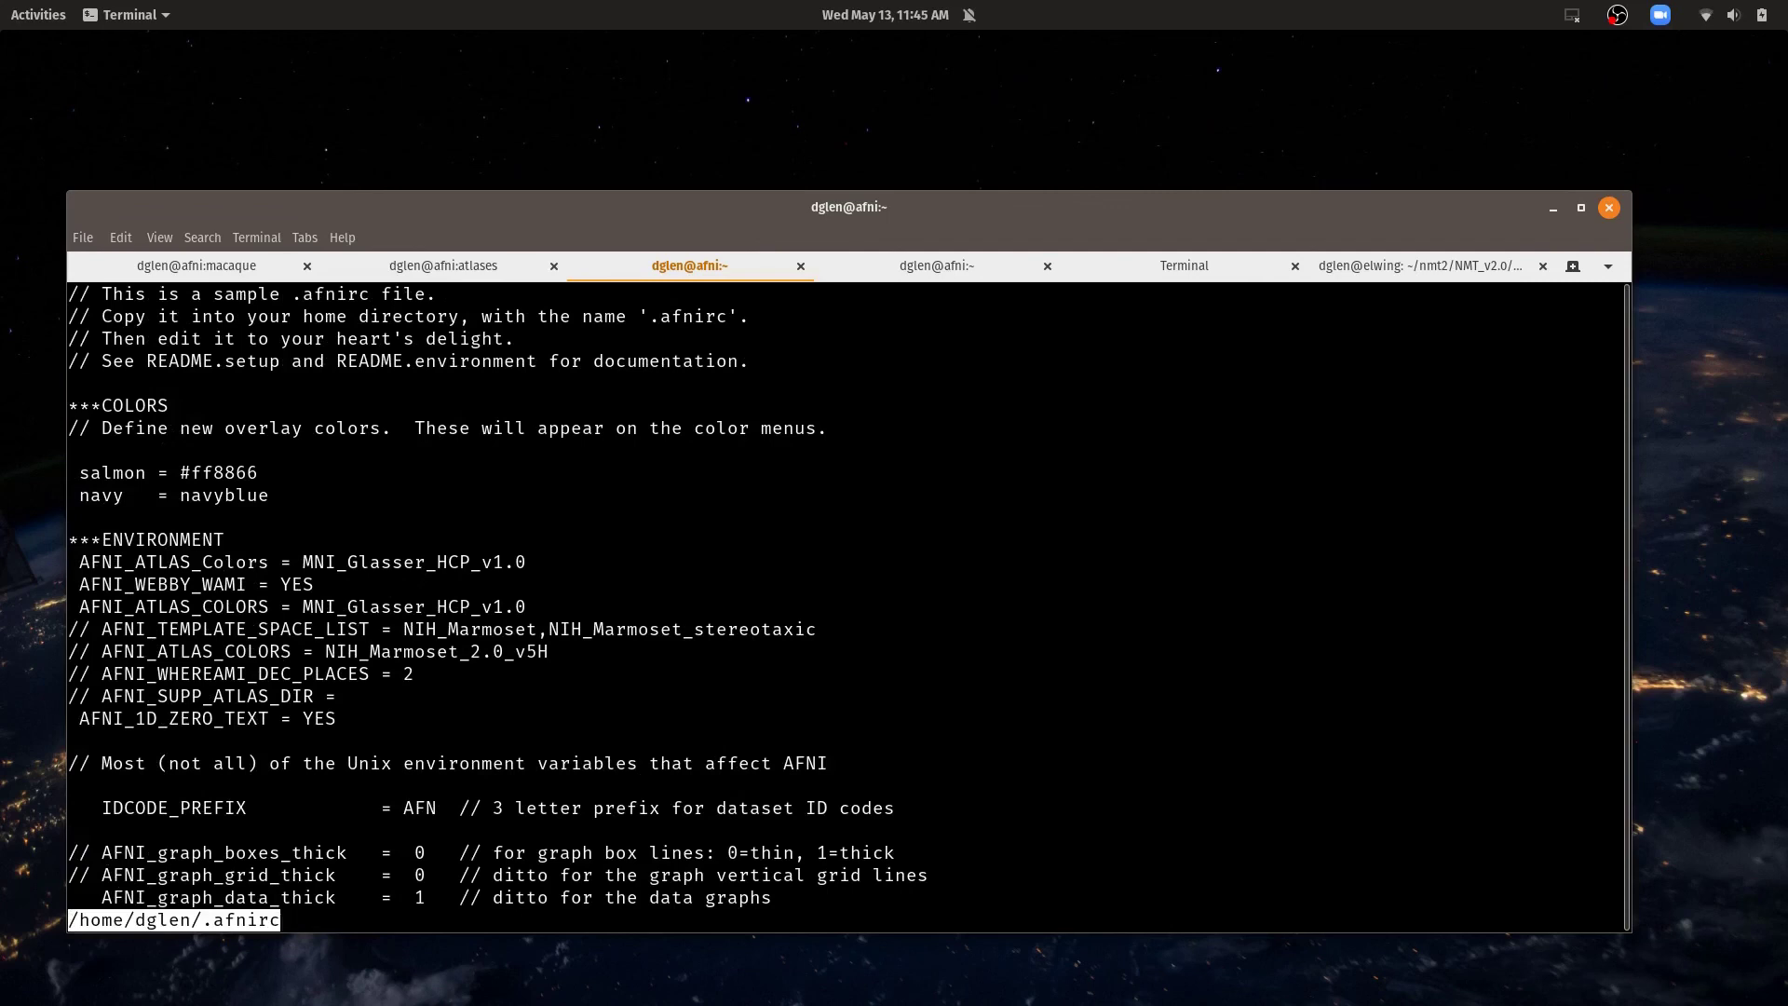